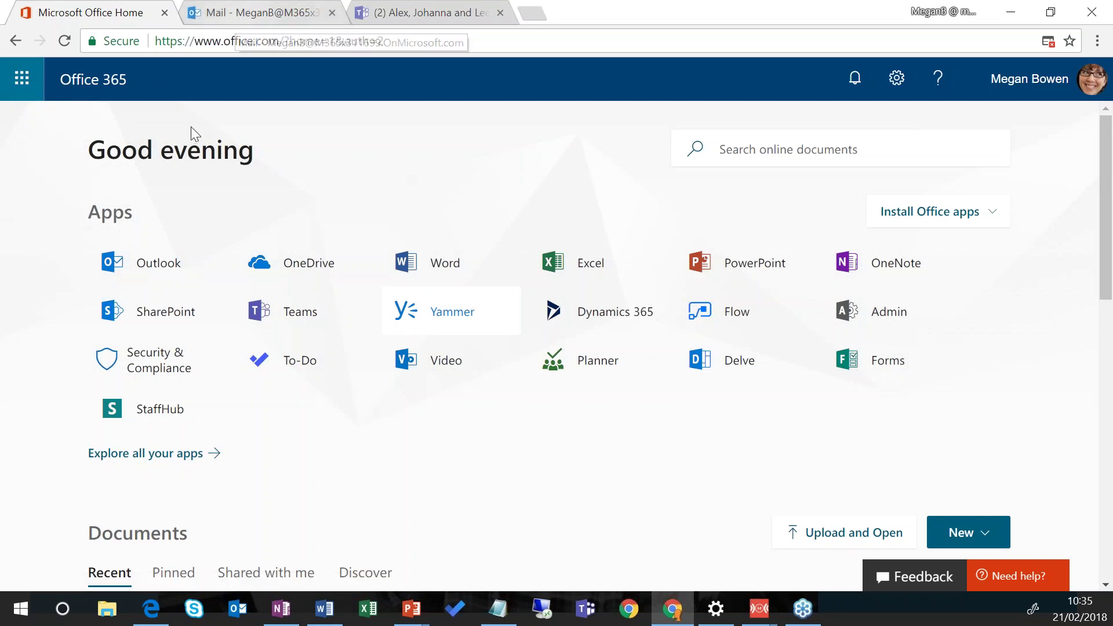
Step: Open Outlook, scroll the Focused inbox, and open the 'Mark 8 Plans Needed Fast' message
left_click(166, 270)
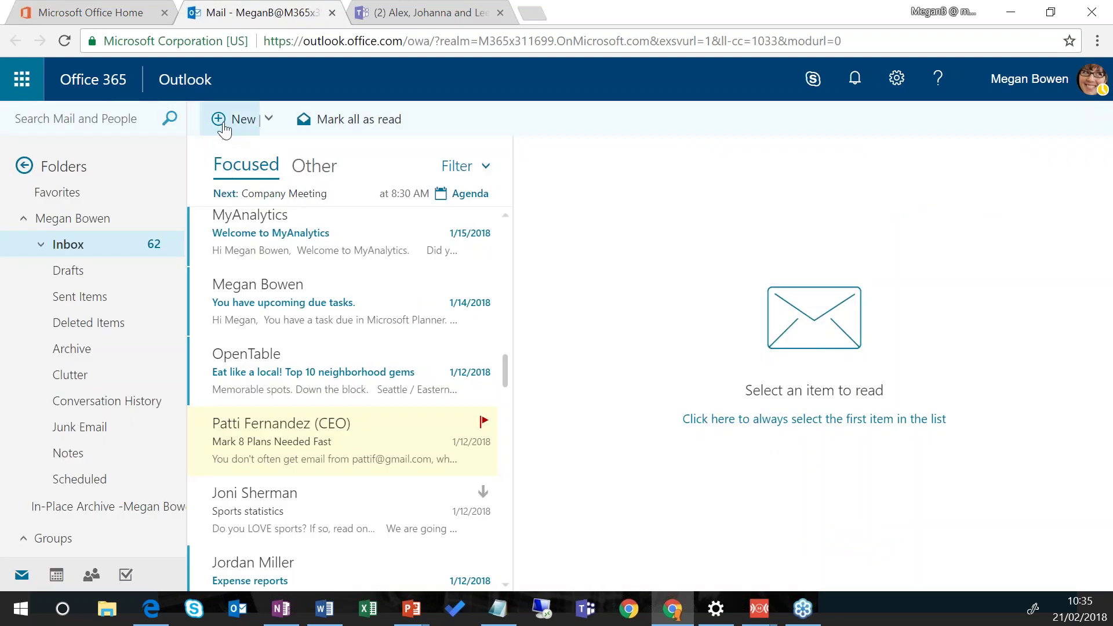
left_click_drag(504, 370, 505, 241)
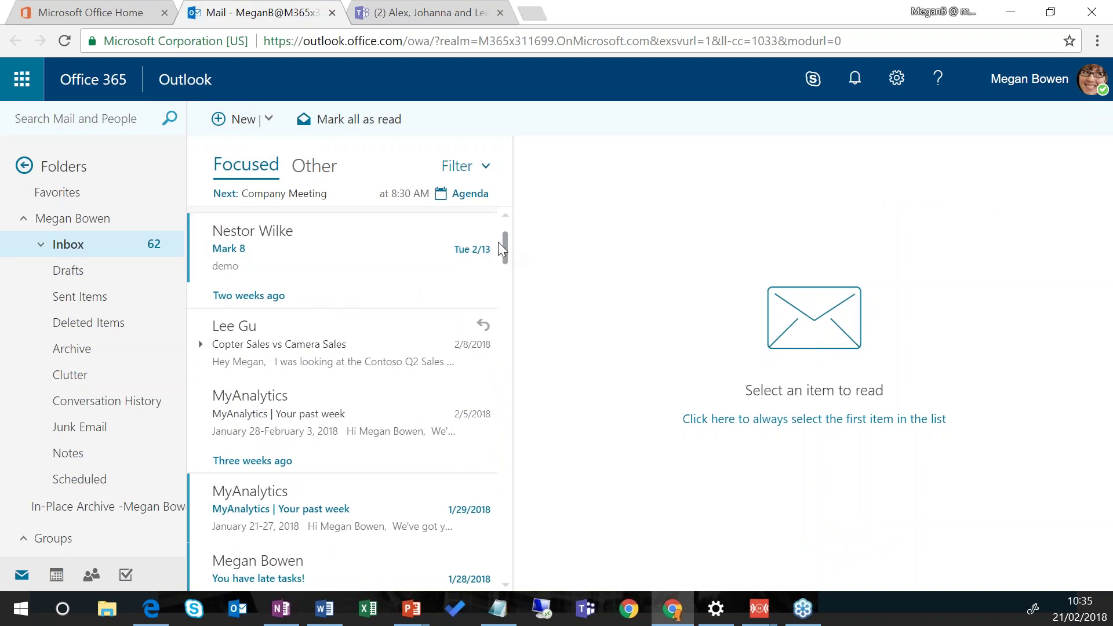
left_click_drag(510, 243, 511, 376)
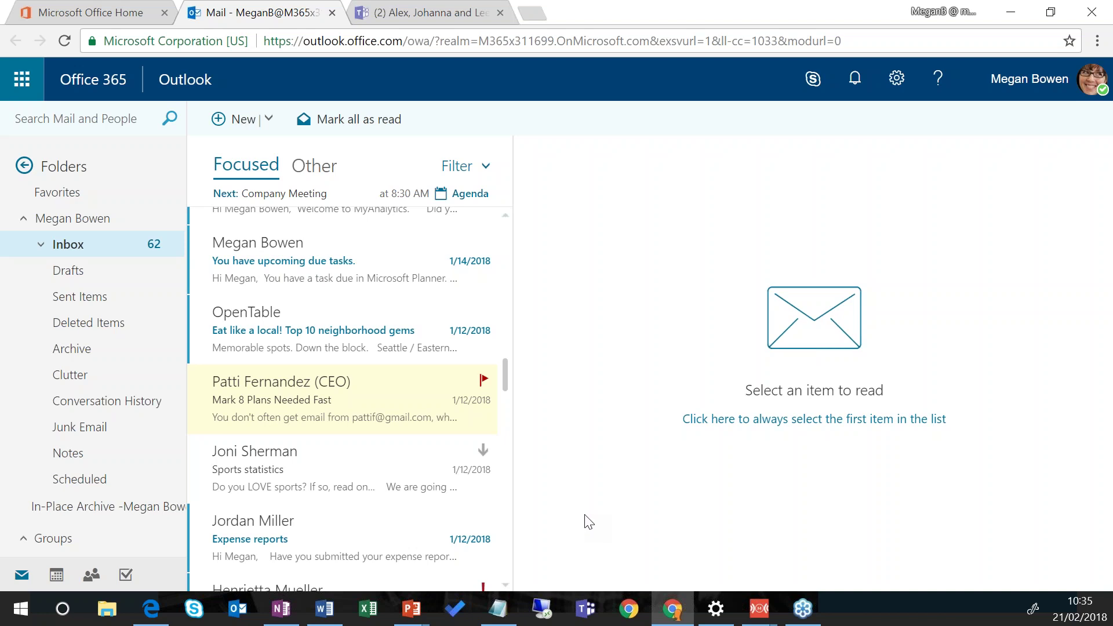
left_click(358, 397)
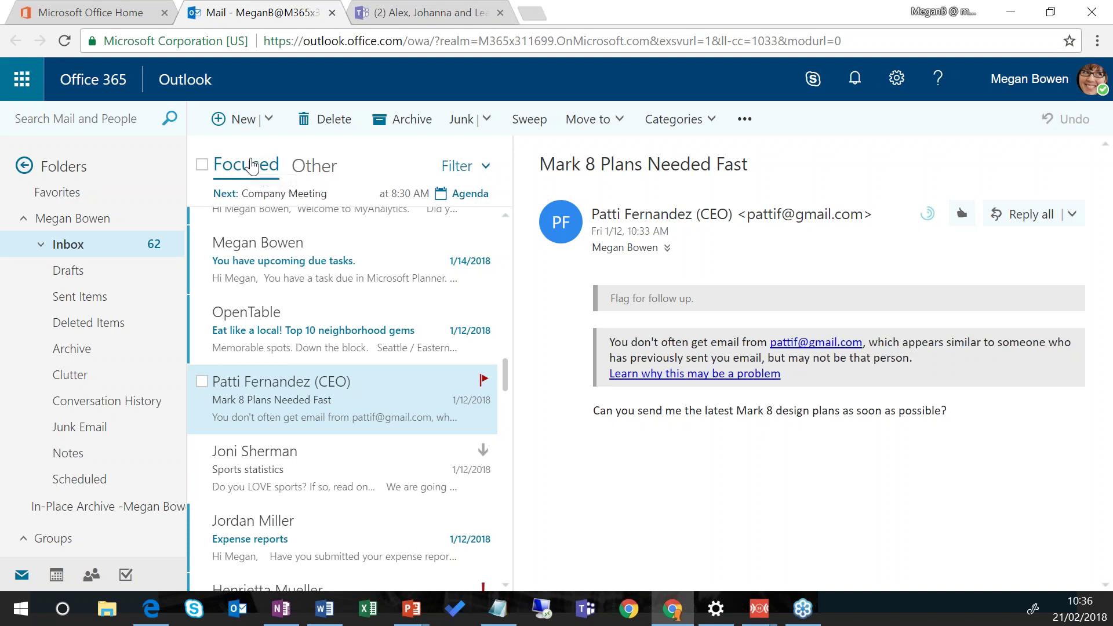
Step: Switch the inbox to the Other mail list
left_click(301, 172)
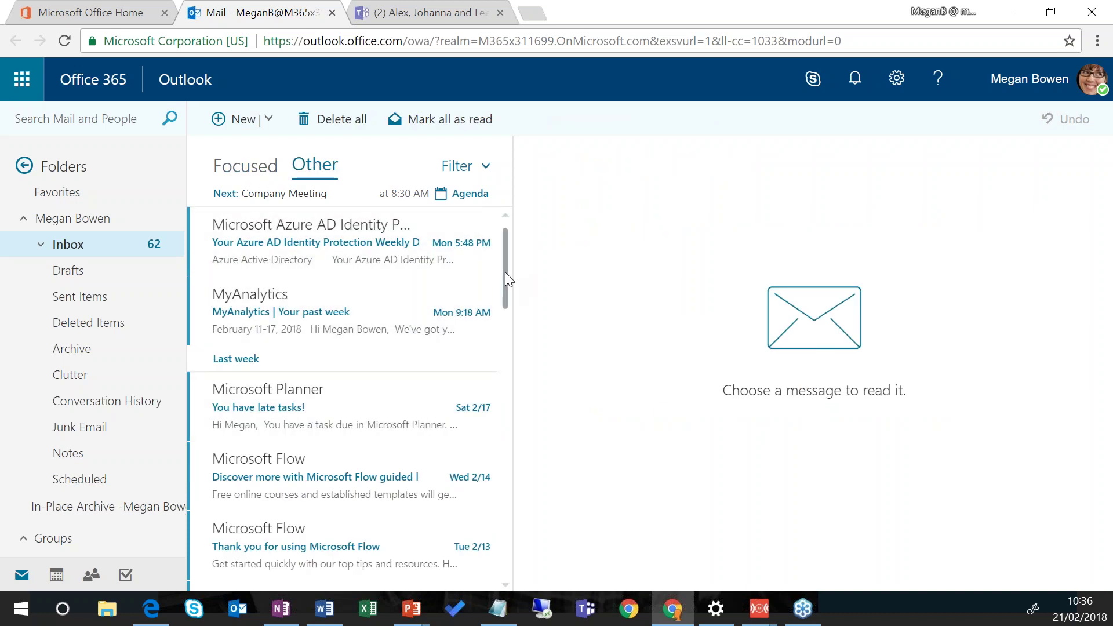
Step: Read the Microsoft Flow thank-you message, then the StaffHub New York #03 schedule message
left_click_drag(506, 273, 509, 301)
scroll(511, 307, "down", 2)
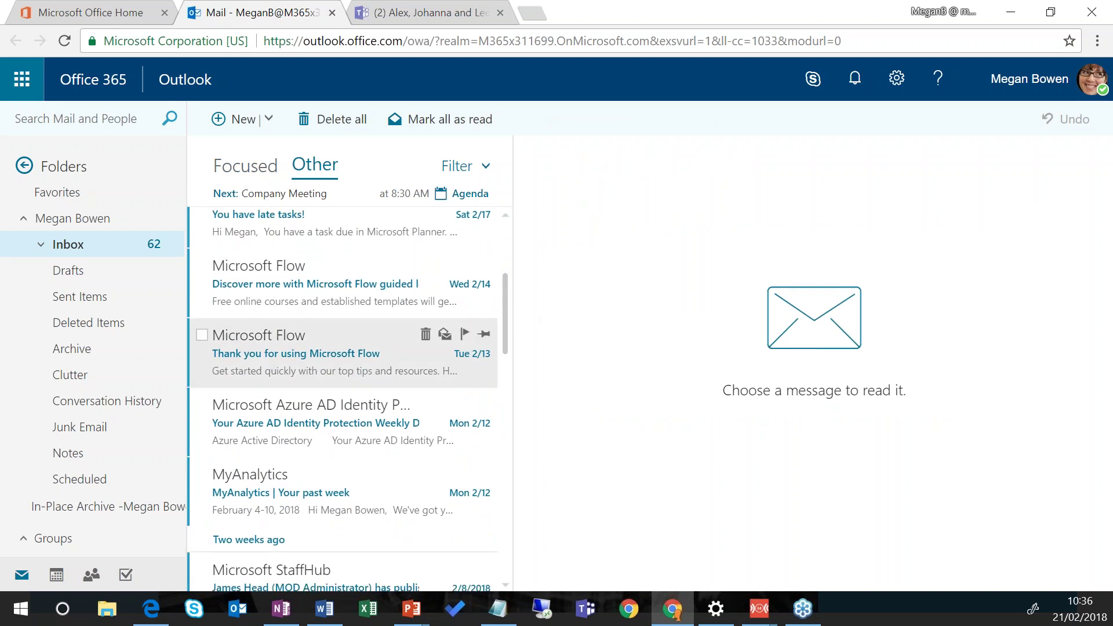
left_click(332, 373)
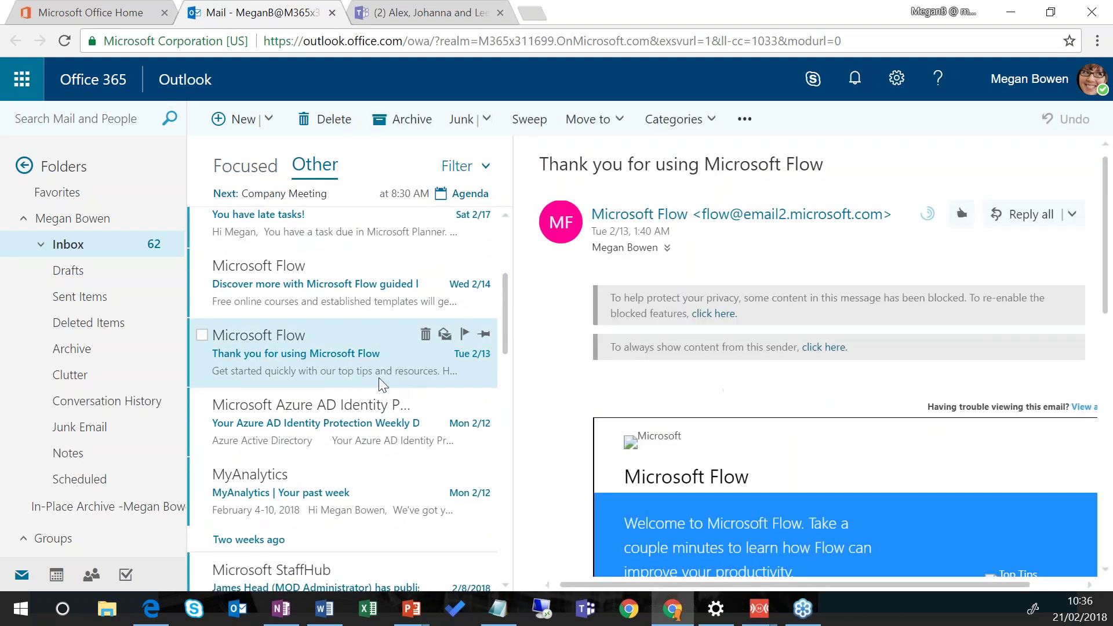
left_click_drag(506, 312, 507, 354)
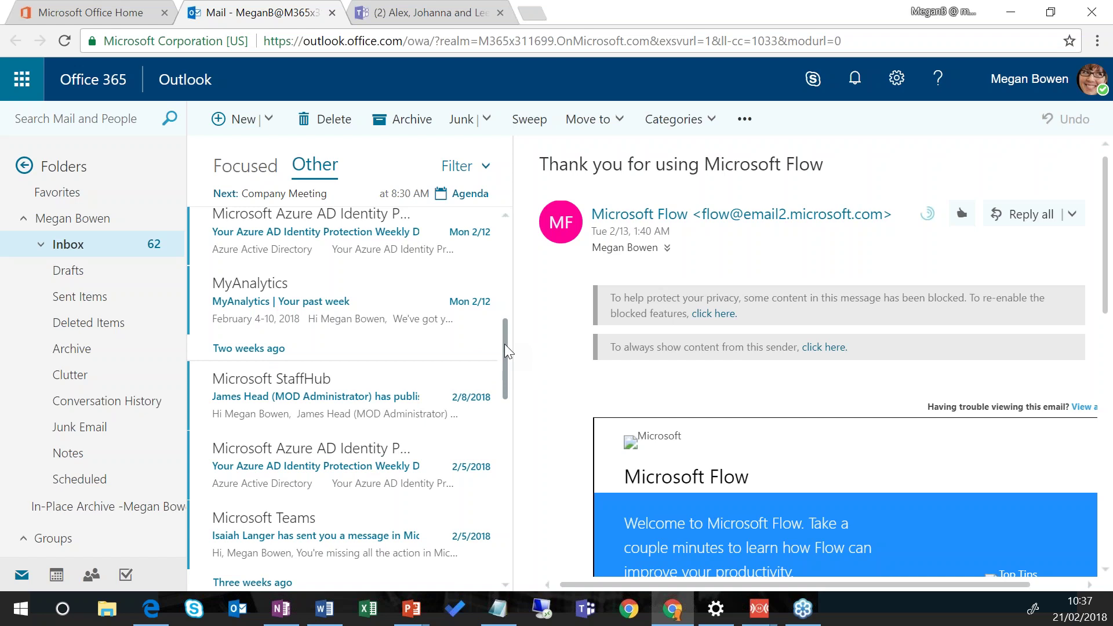
left_click(371, 382)
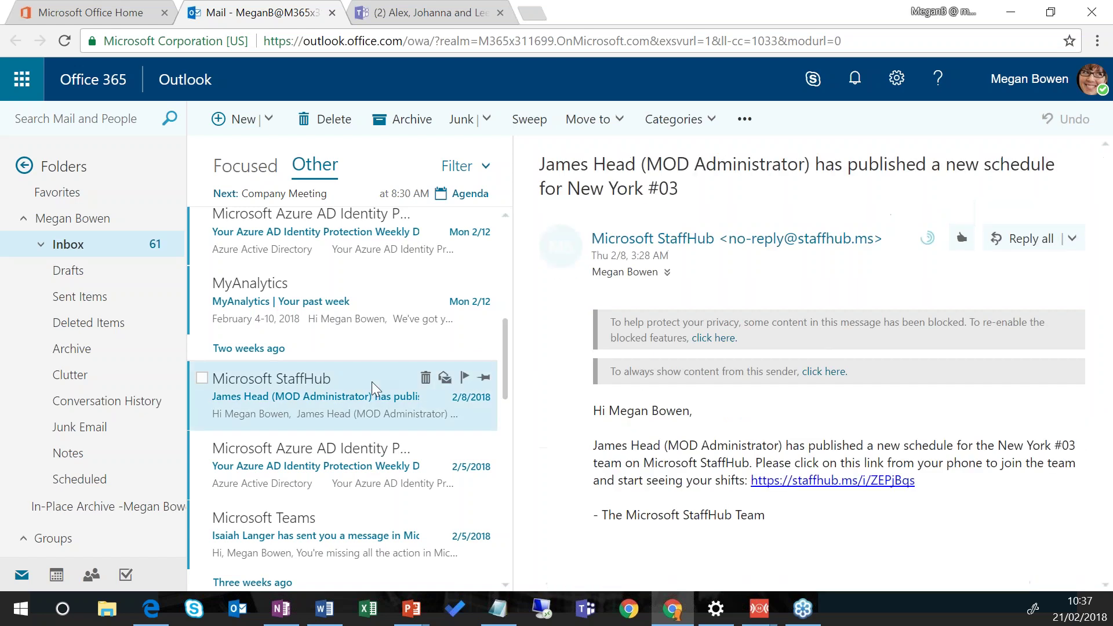
Step: Bring up the StaffHub message's actions menu, dismiss it, and return to the Focused inbox
right_click(367, 384)
mouse_move(367, 387)
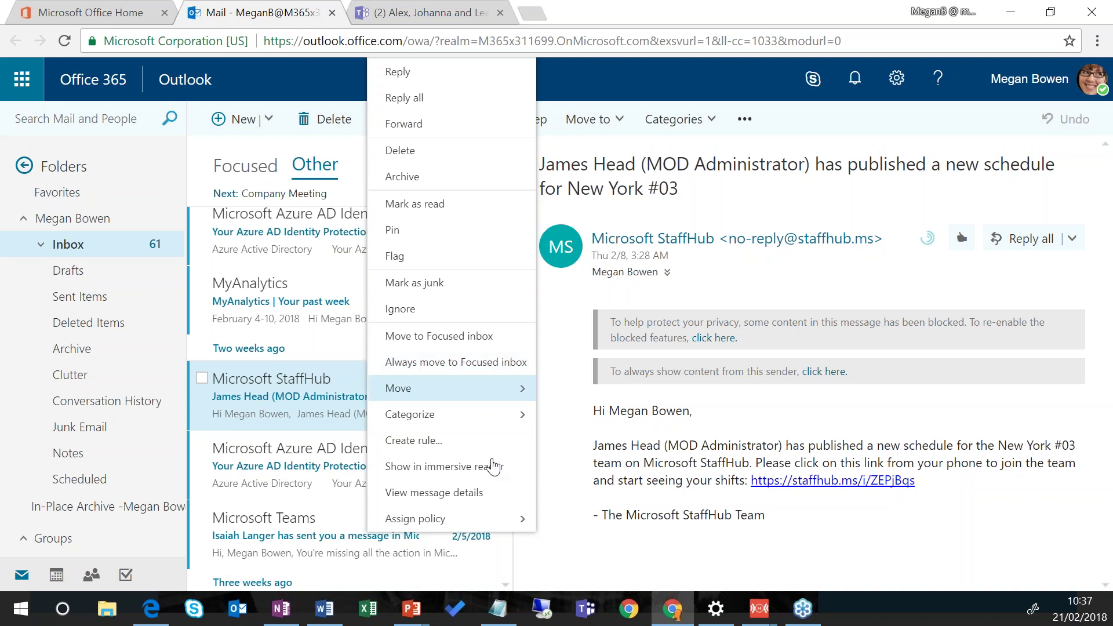
left_click(615, 502)
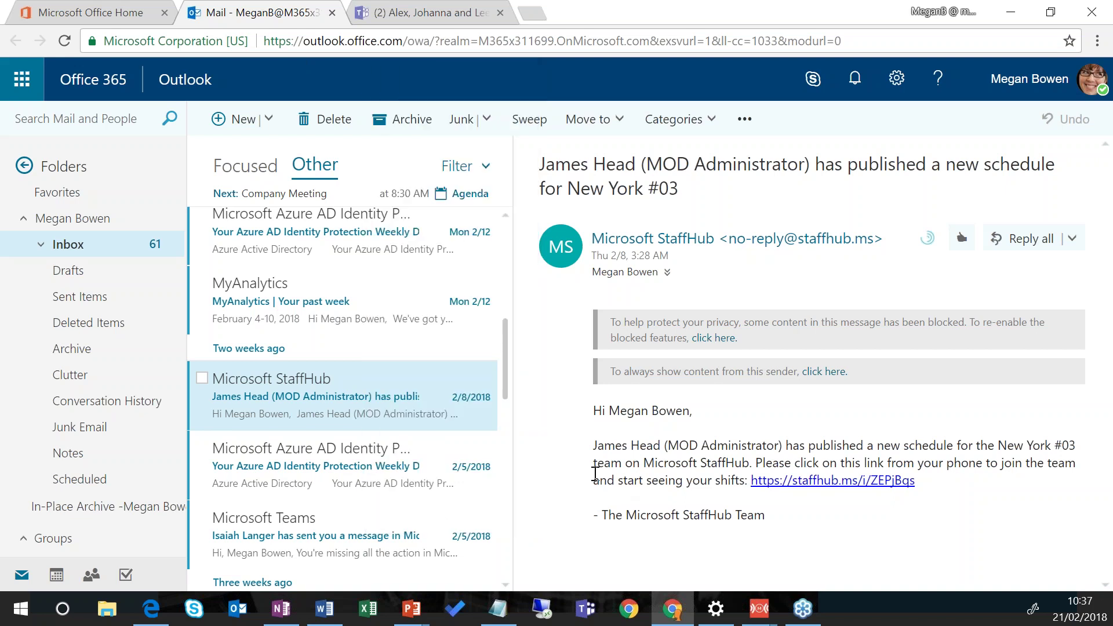
left_click(238, 170)
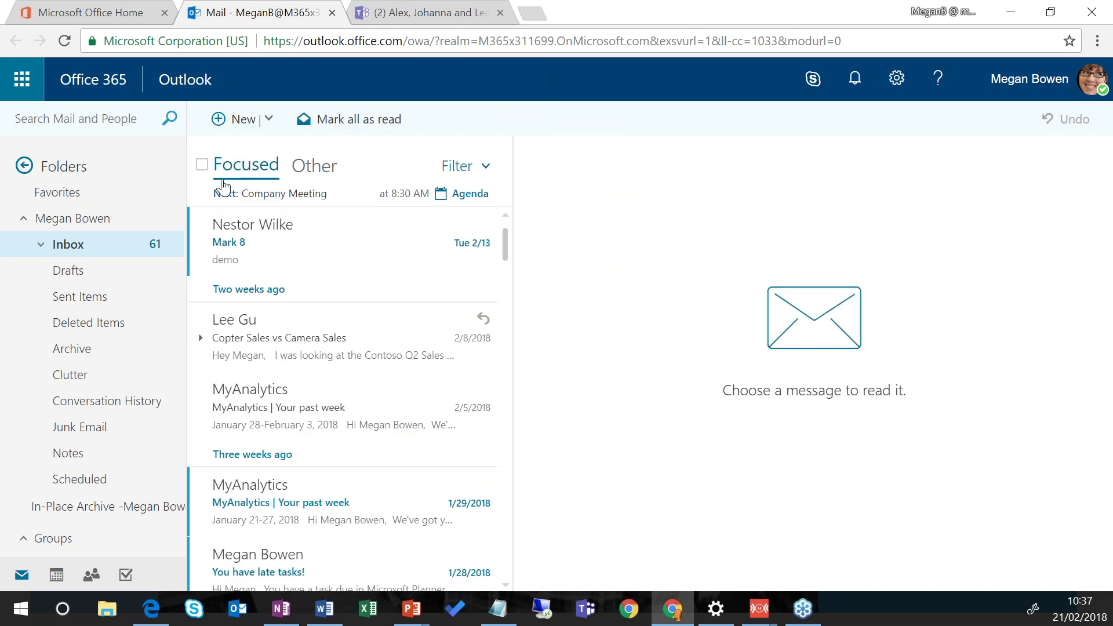
Step: Go back to the Office 365 home page and show the app launcher's apps list
left_click(80, 12)
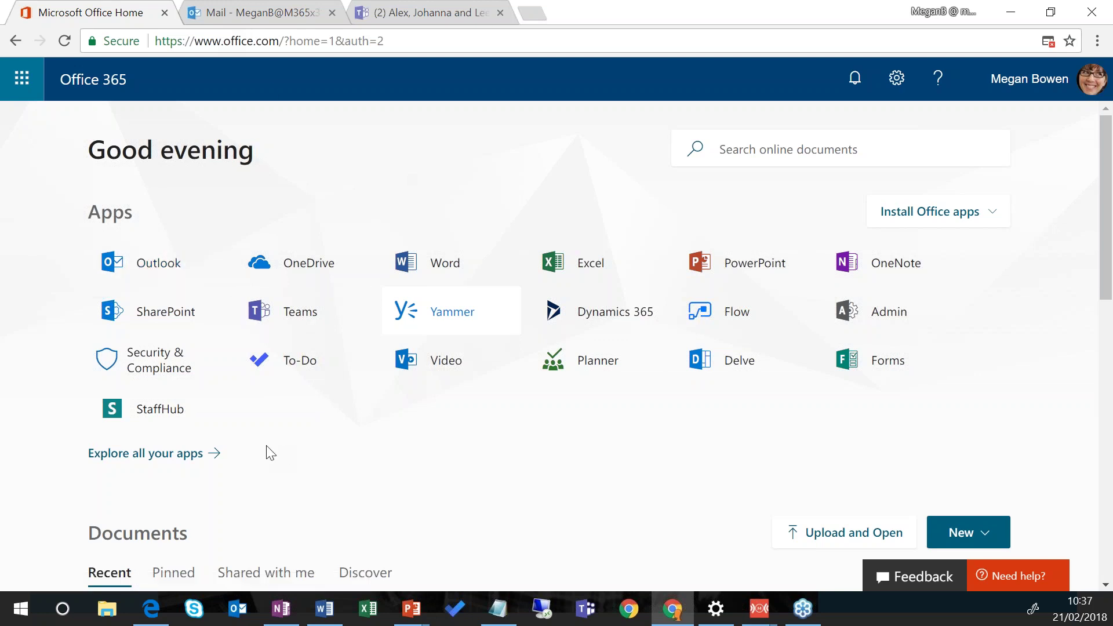
left_click(22, 82)
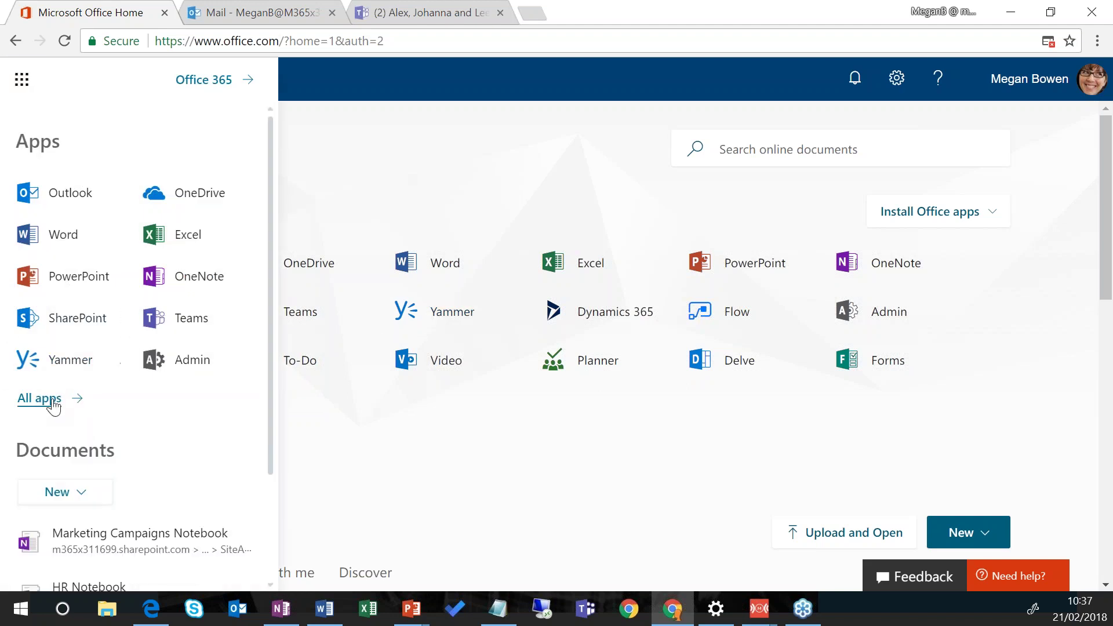
left_click(23, 400)
scroll(115, 263, "down", 3)
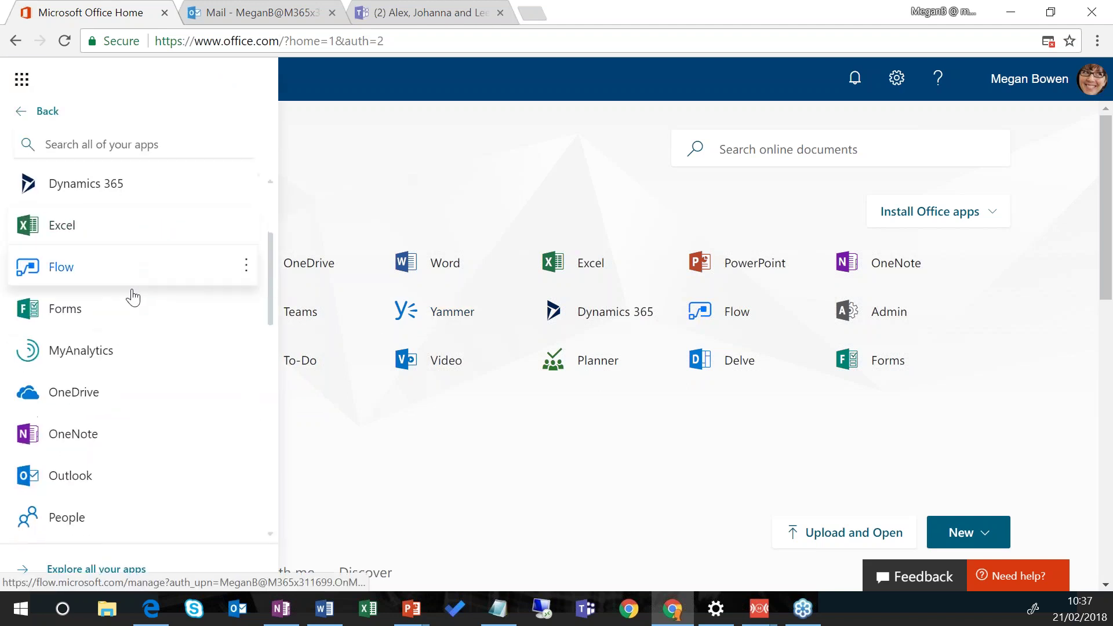
mouse_move(242, 383)
scroll(181, 388, "down", 4)
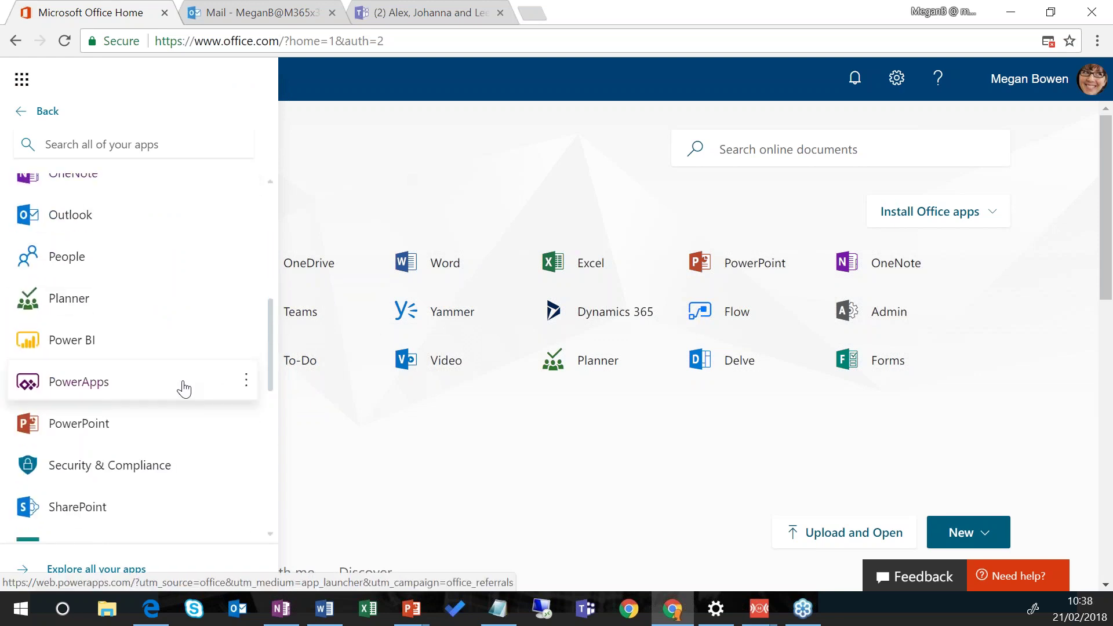
scroll(184, 389, "down", 4)
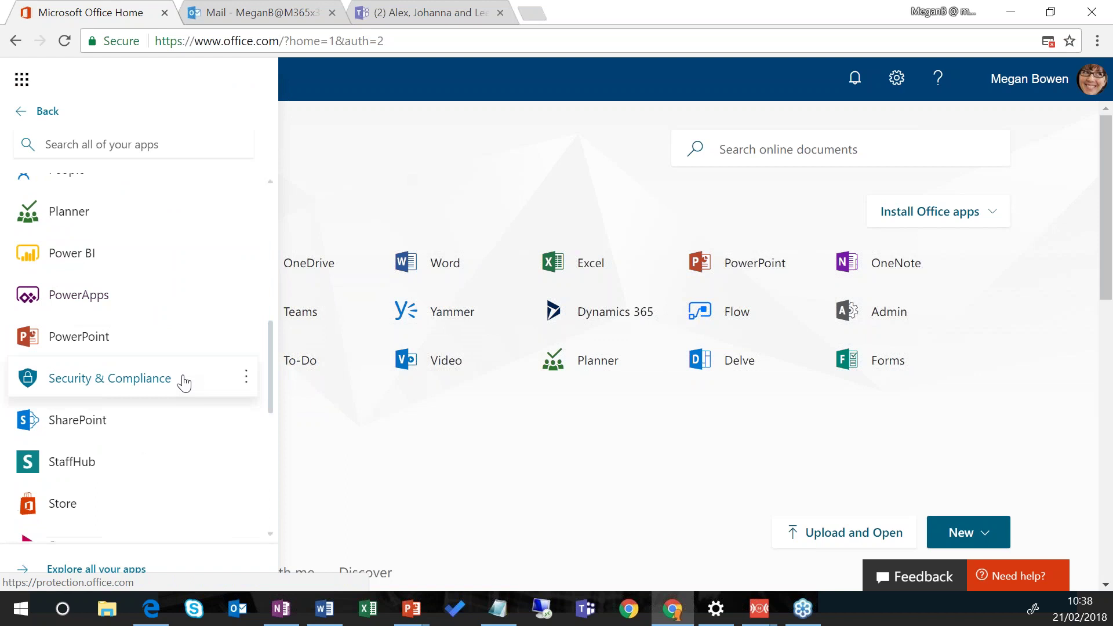
scroll(185, 389, "down", 4)
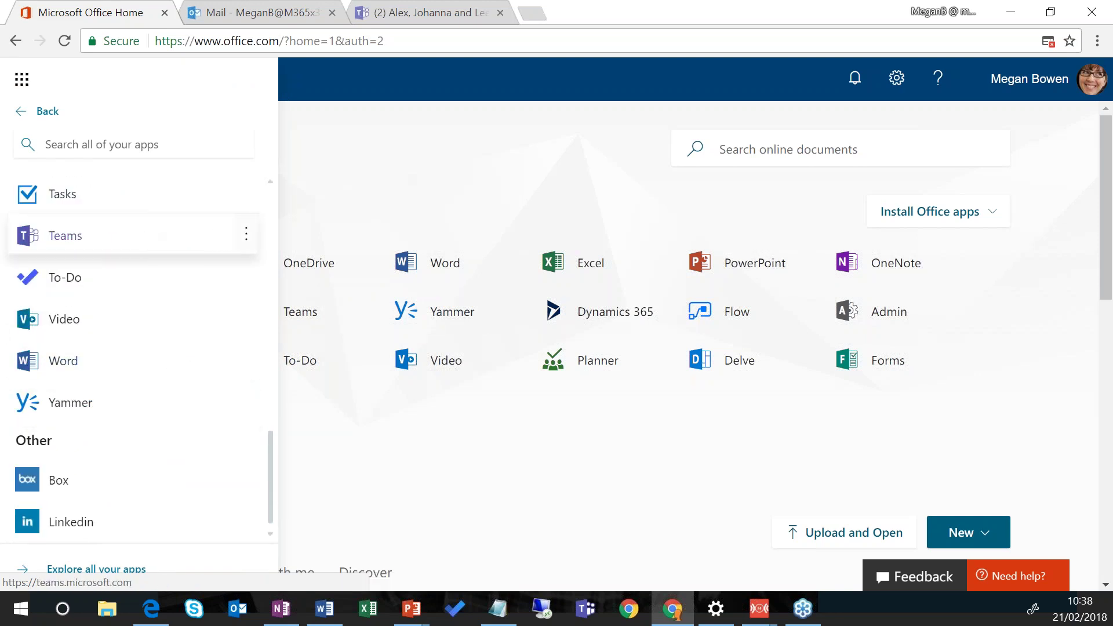
left_click(533, 178)
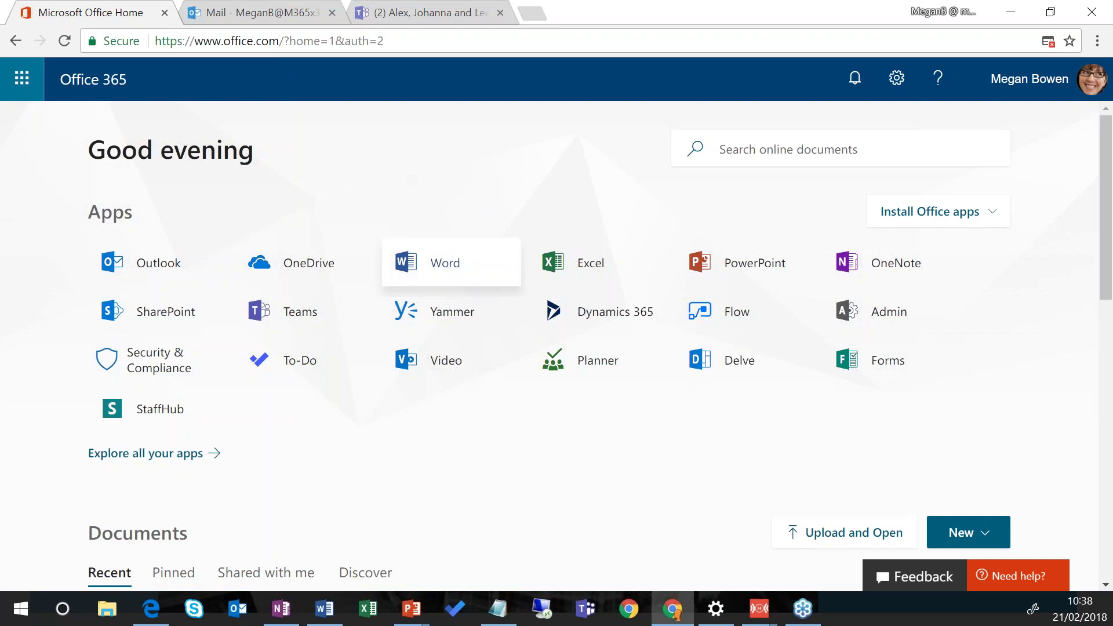
Step: Scroll down to the Documents section and view its Pinned tab
left_click(406, 386)
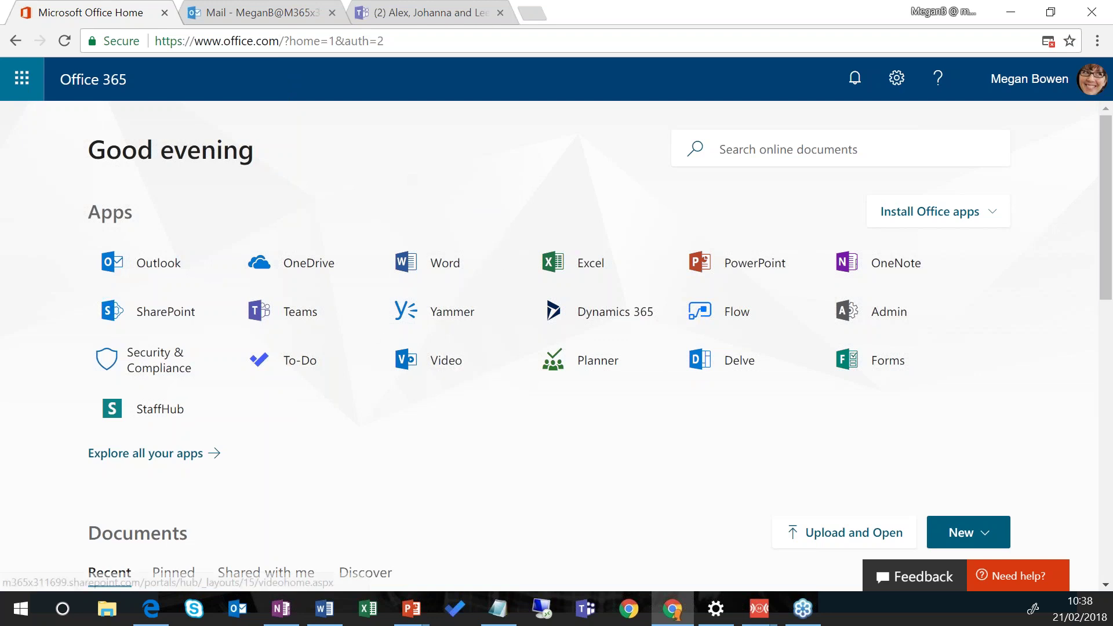
scroll(72, 360, "down", 6)
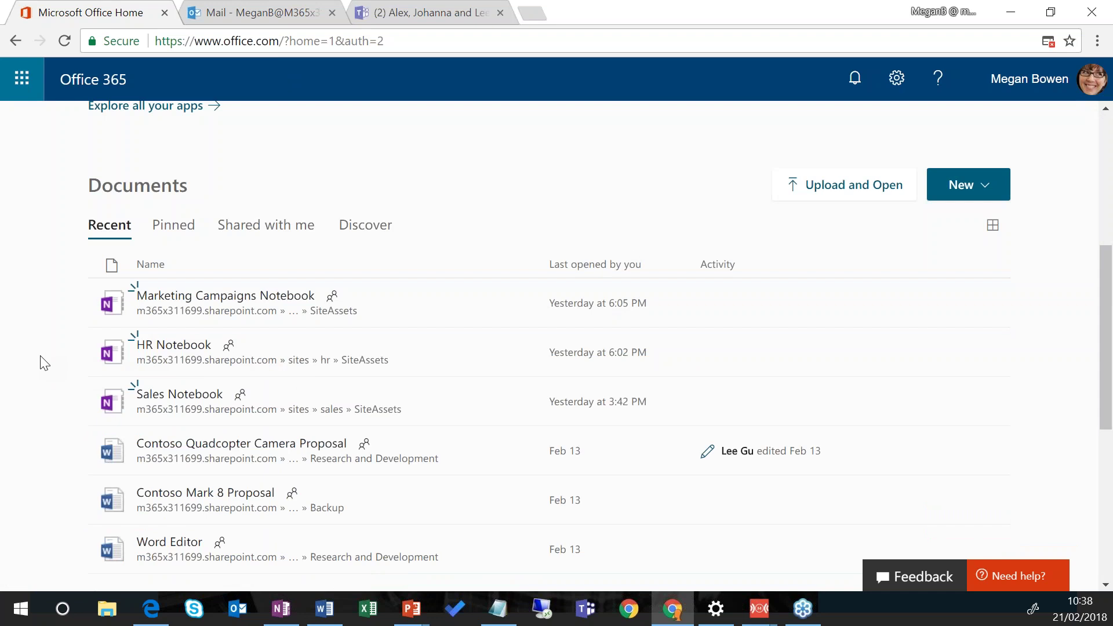
left_click(104, 310)
Step: Browse the Pinned, Shared with me and Discover documents, then advance the slideshow to the Teamwork slide
left_click(169, 224)
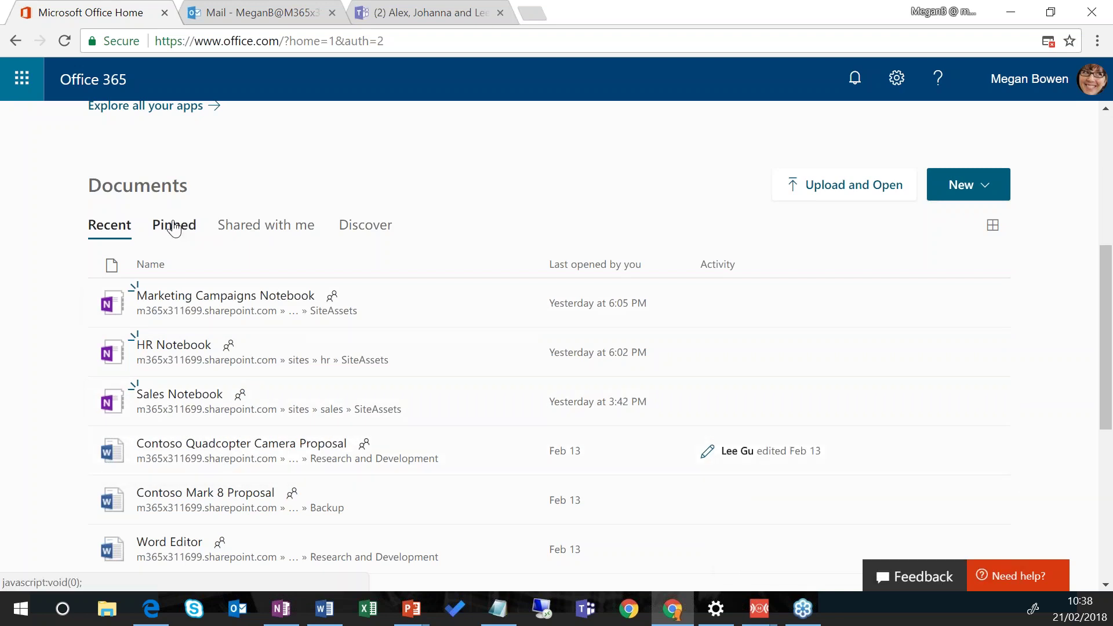
left_click(258, 228)
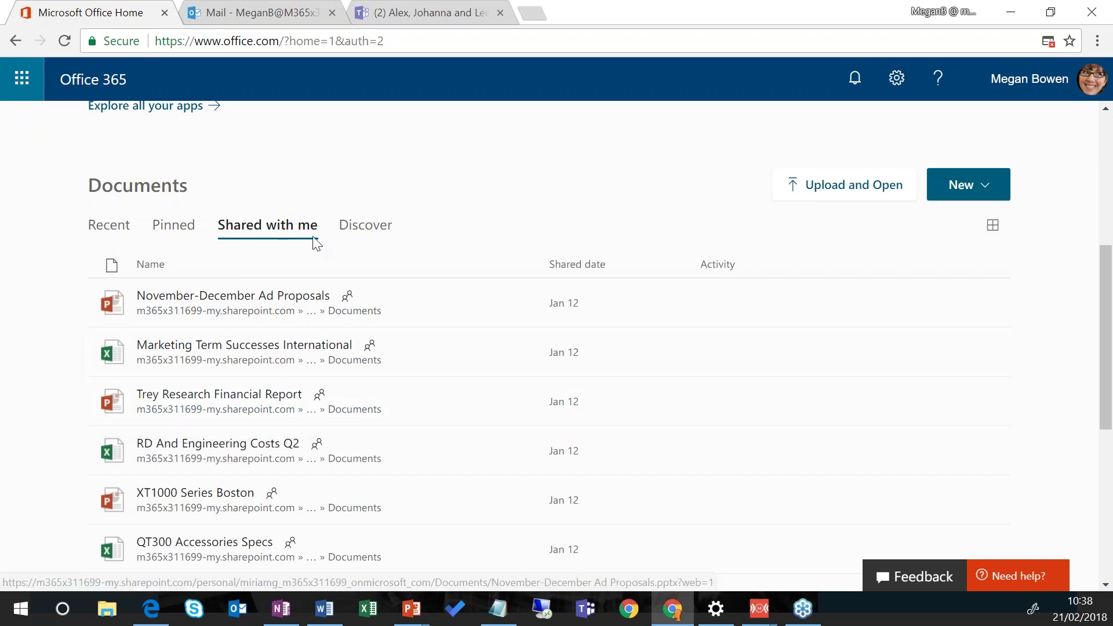
left_click(359, 238)
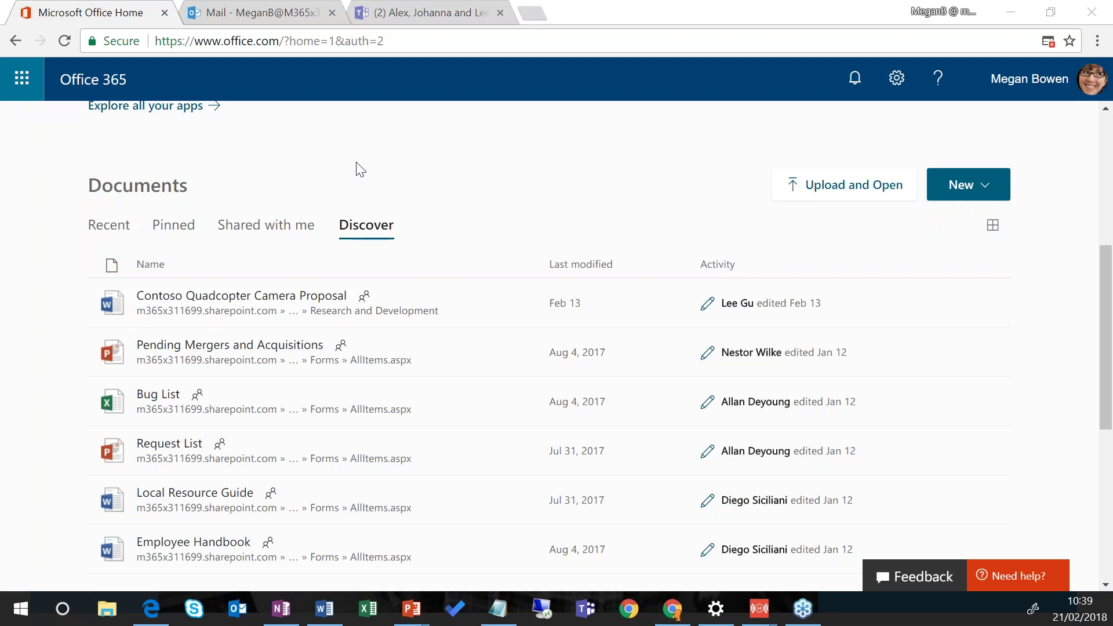
key("alt+Tab")
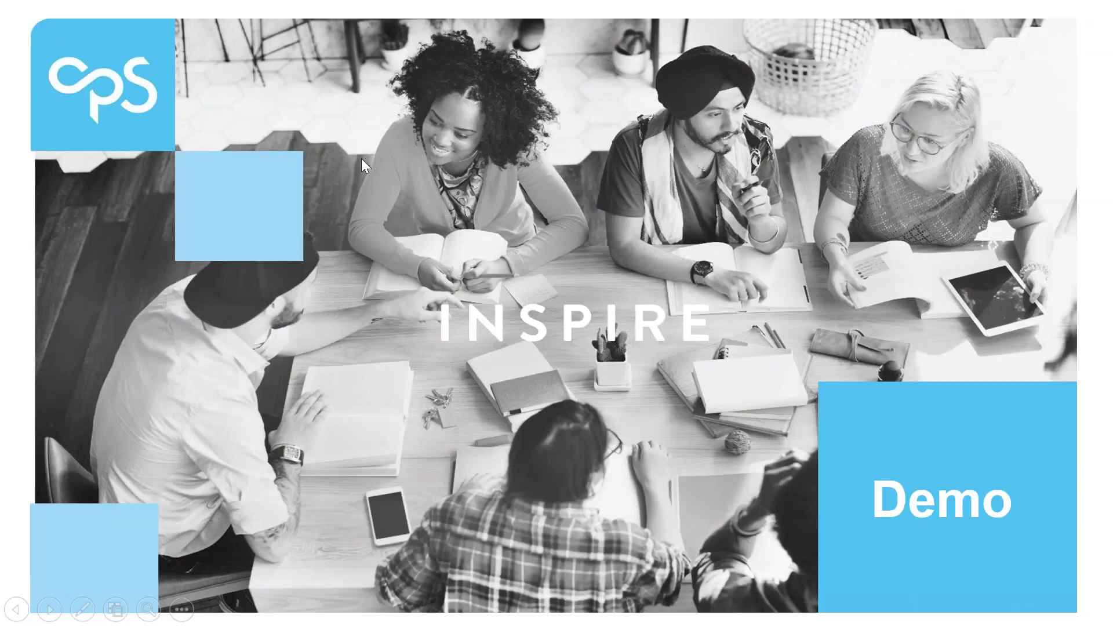
left_click(385, 193)
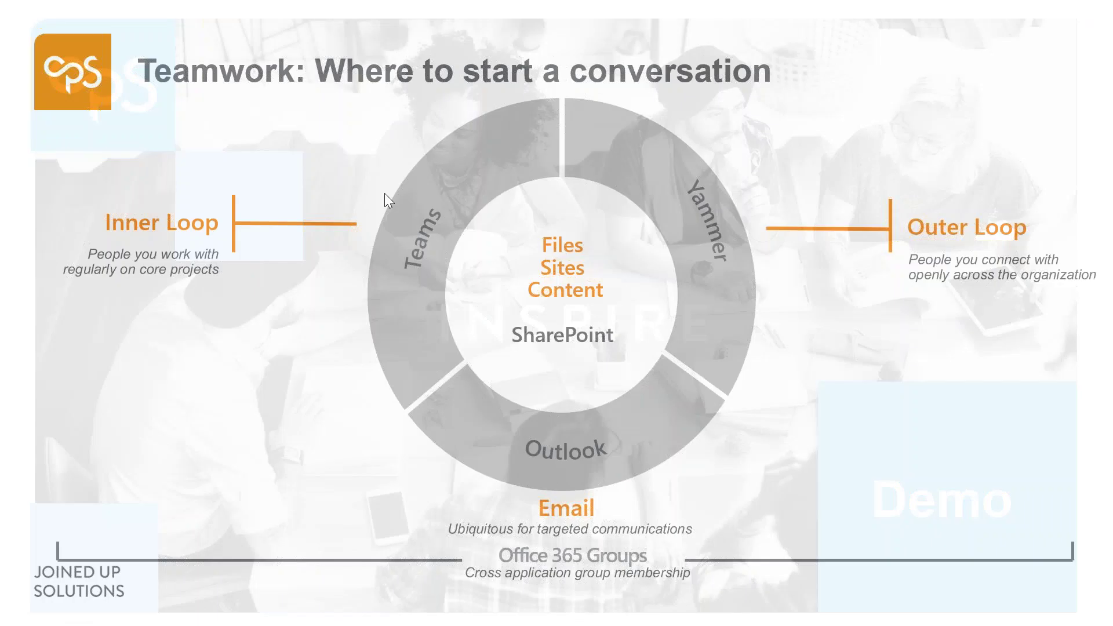
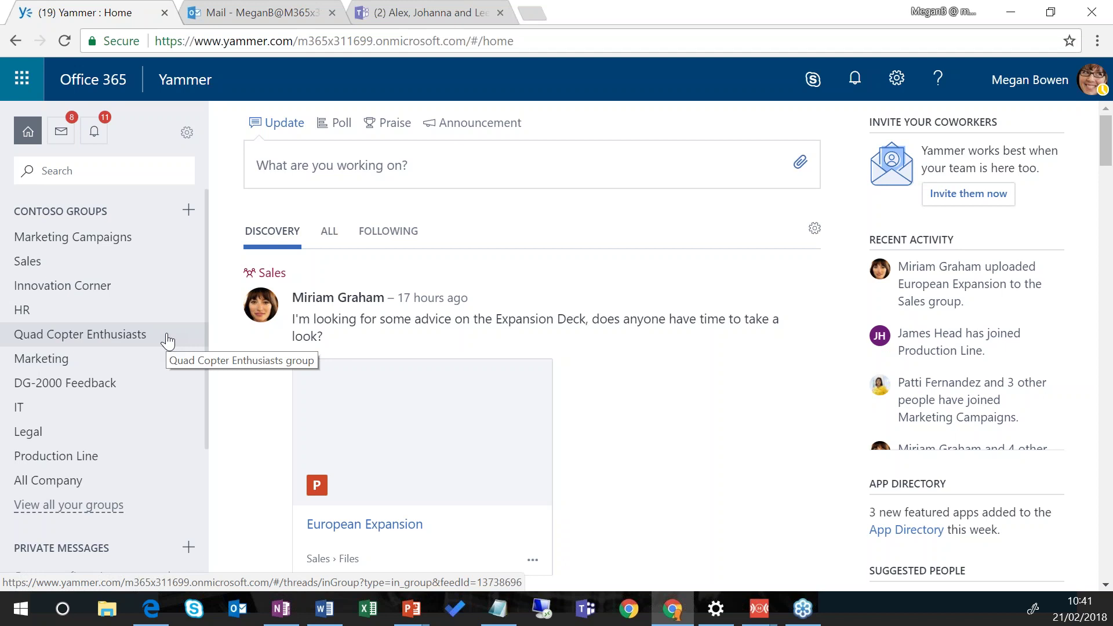
Step: Browse the Sales, Quad Copter Enthusiasts and All Company groups, ending on Quad Copter Enthusiasts
left_click(102, 264)
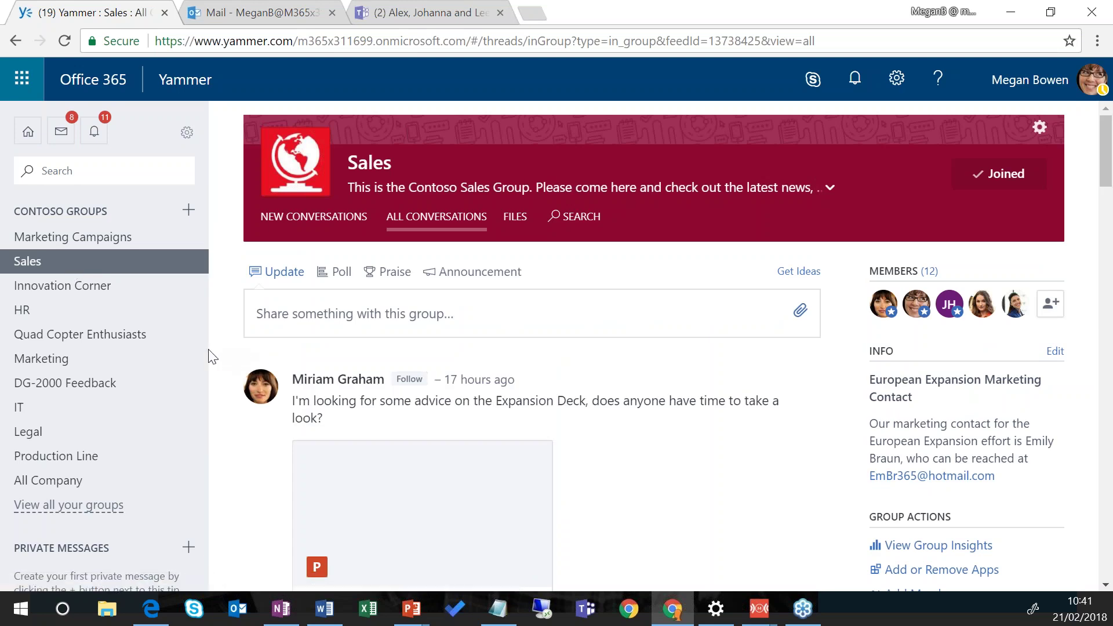
left_click(97, 334)
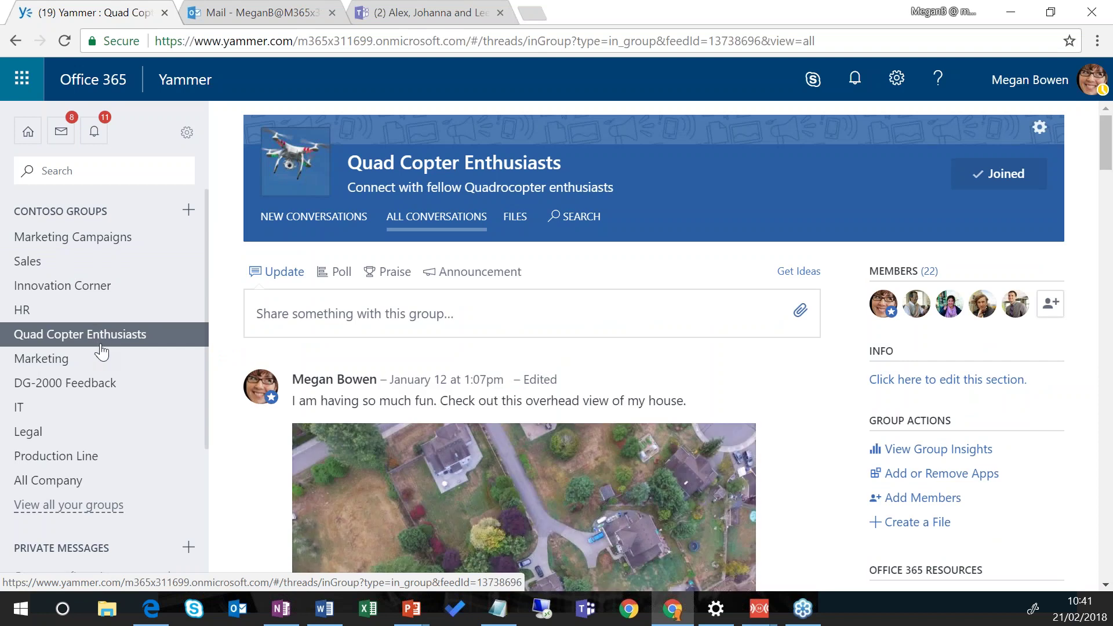
left_click(68, 482)
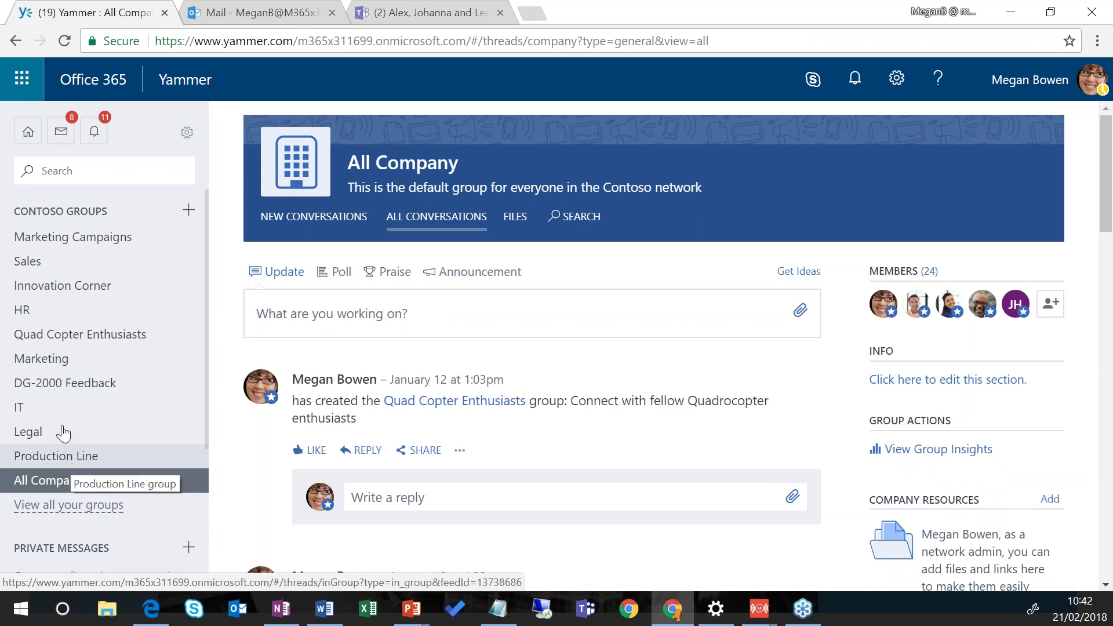
left_click(93, 340)
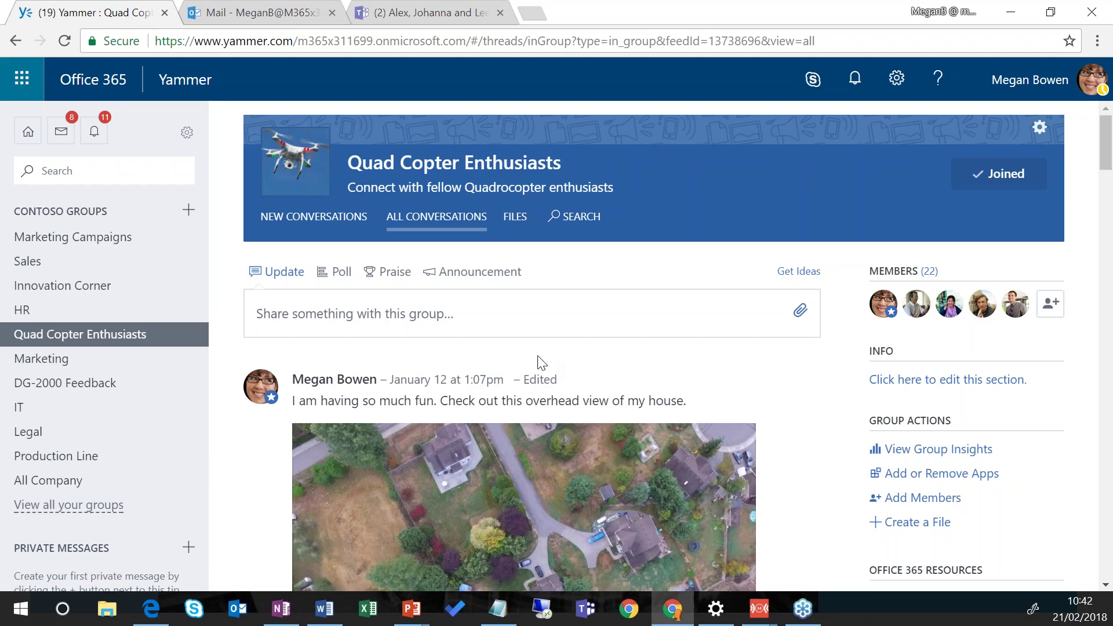
scroll(554, 346, "down", 1)
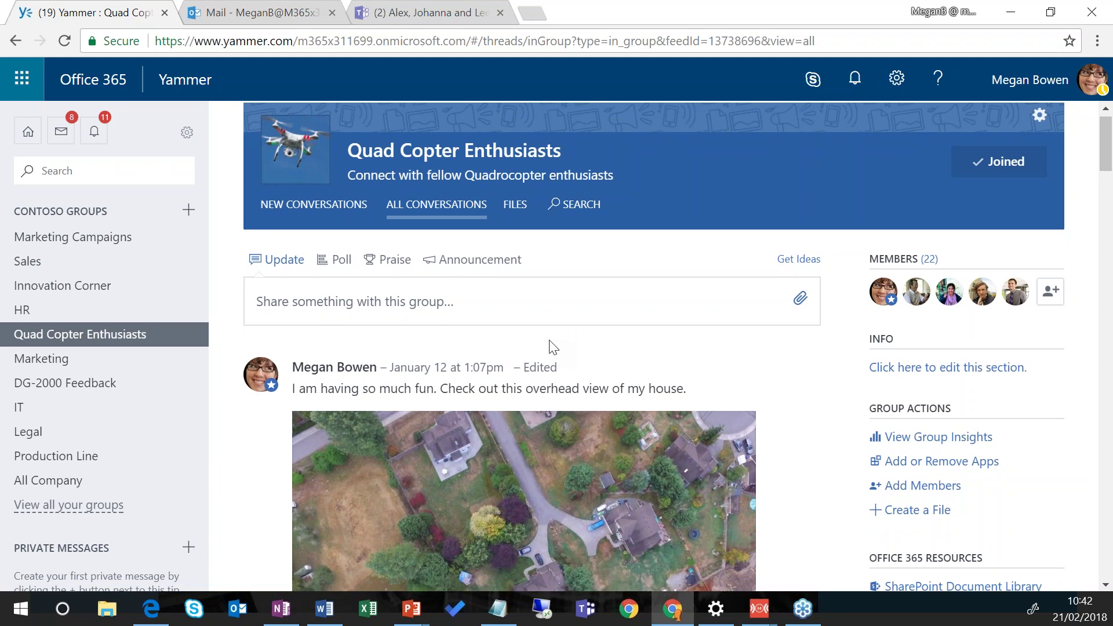
scroll(554, 346, "down", 1)
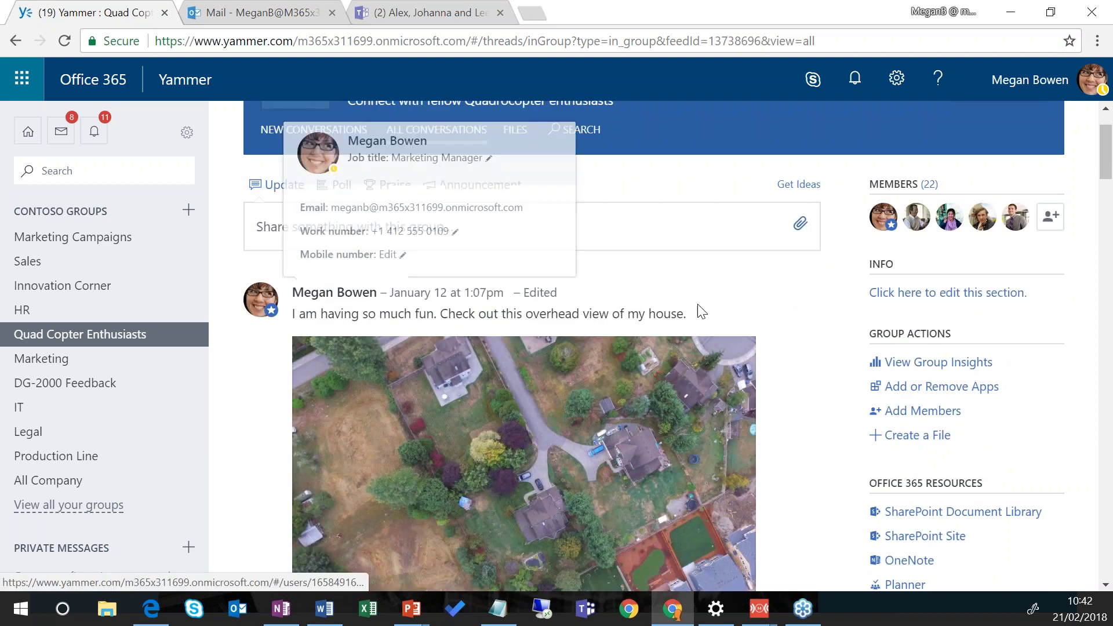
scroll(781, 344, "down", 1)
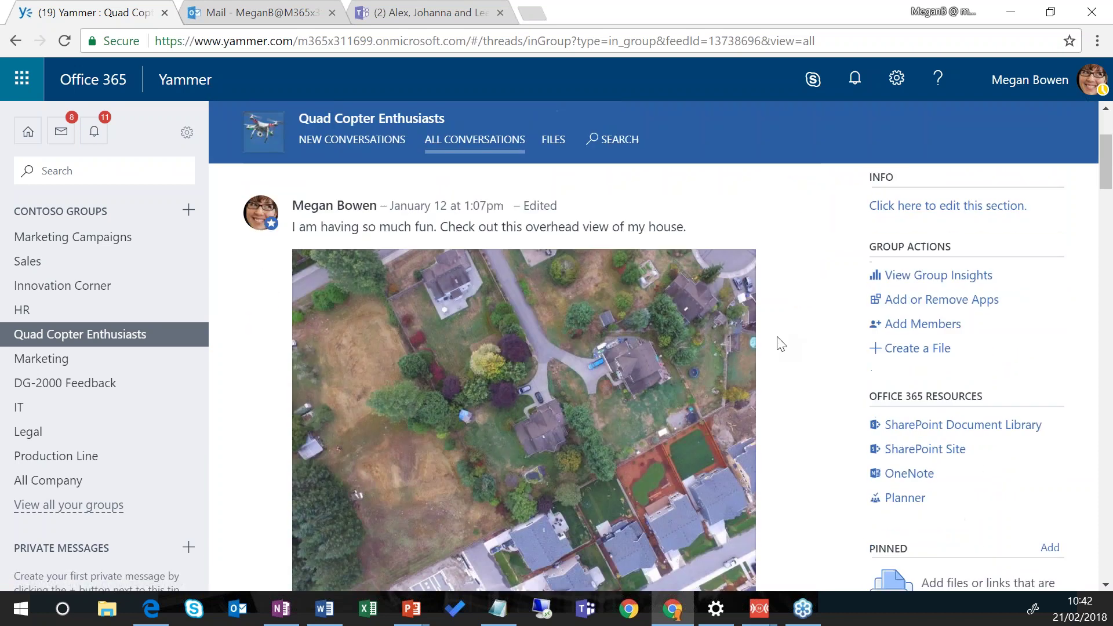
scroll(781, 345, "down", 2)
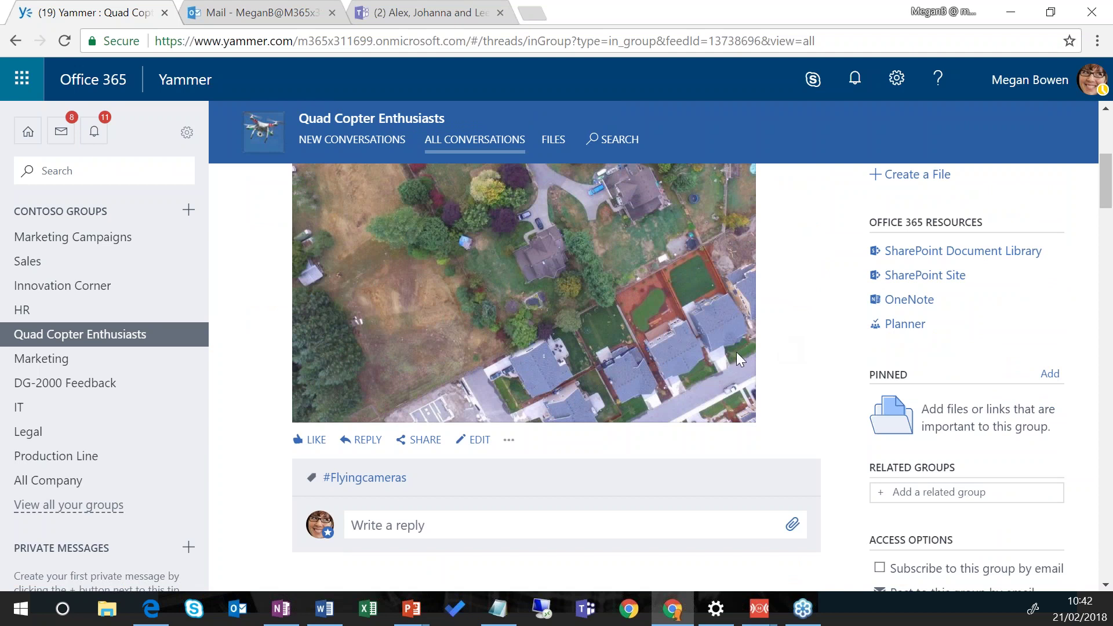
scroll(729, 423, "down", 3)
scroll(729, 439, "down", 2)
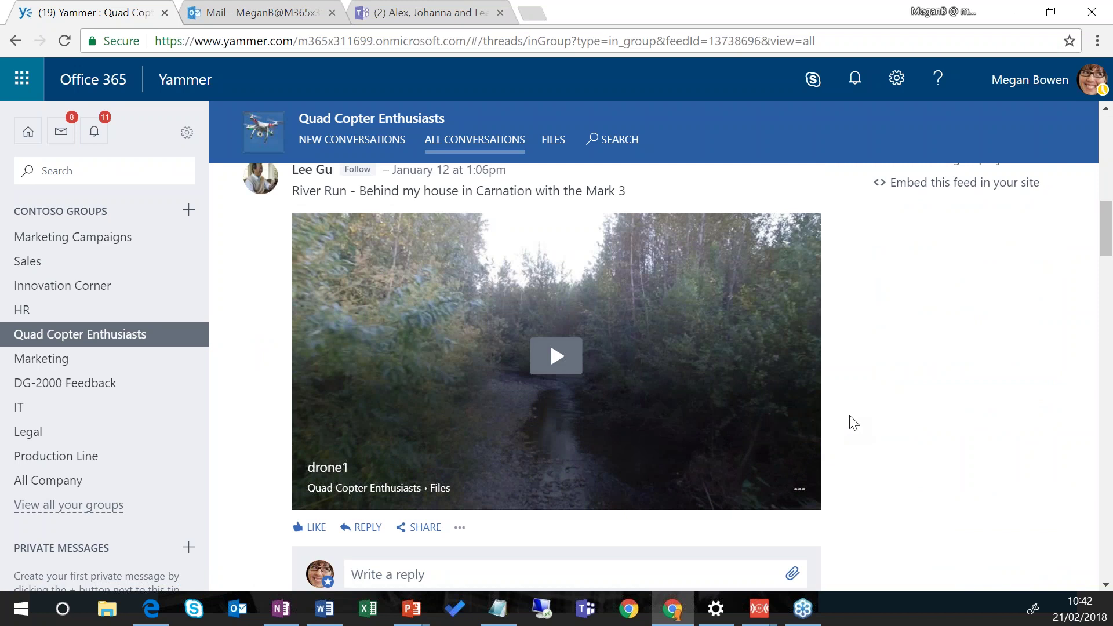
scroll(852, 426, "down", 5)
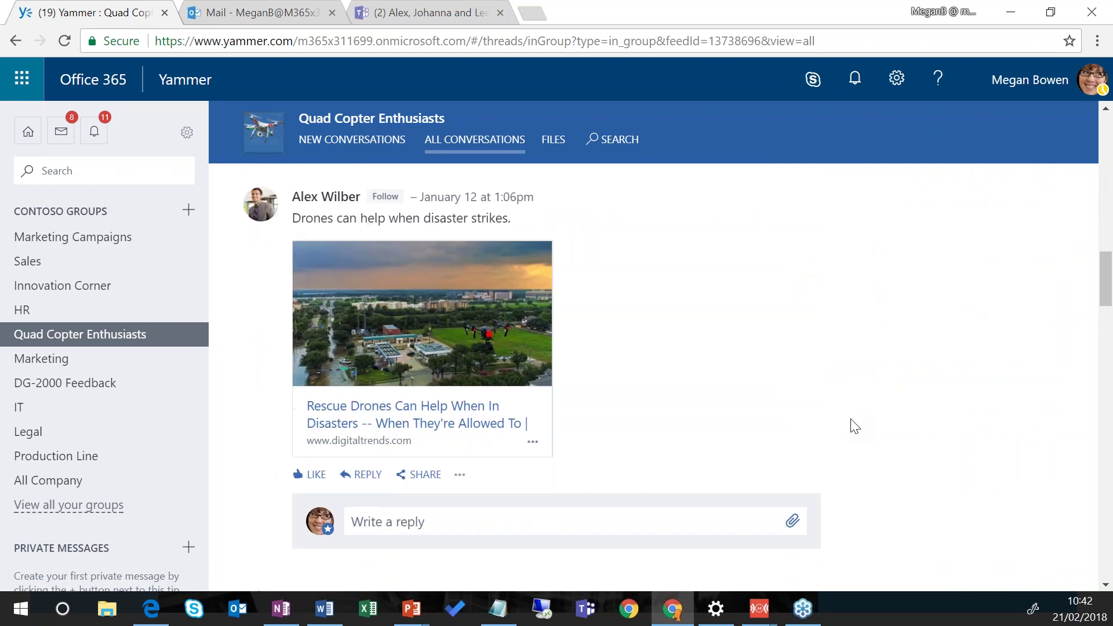
scroll(855, 426, "down", 3)
scroll(847, 427, "up", 3)
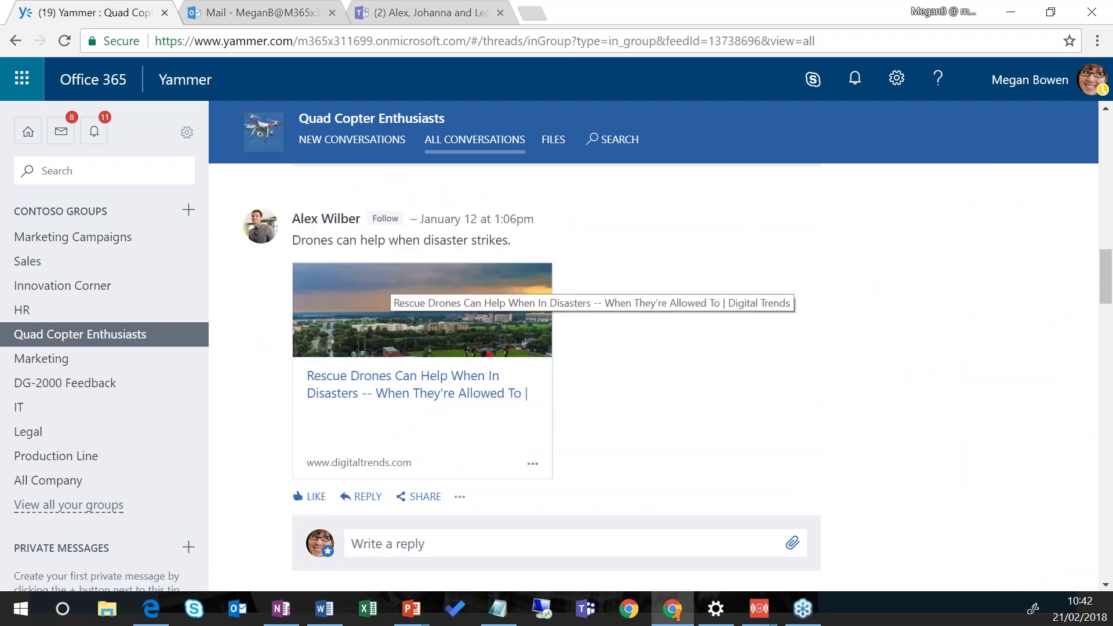
scroll(752, 397, "down", 2)
scroll(754, 397, "down", 3)
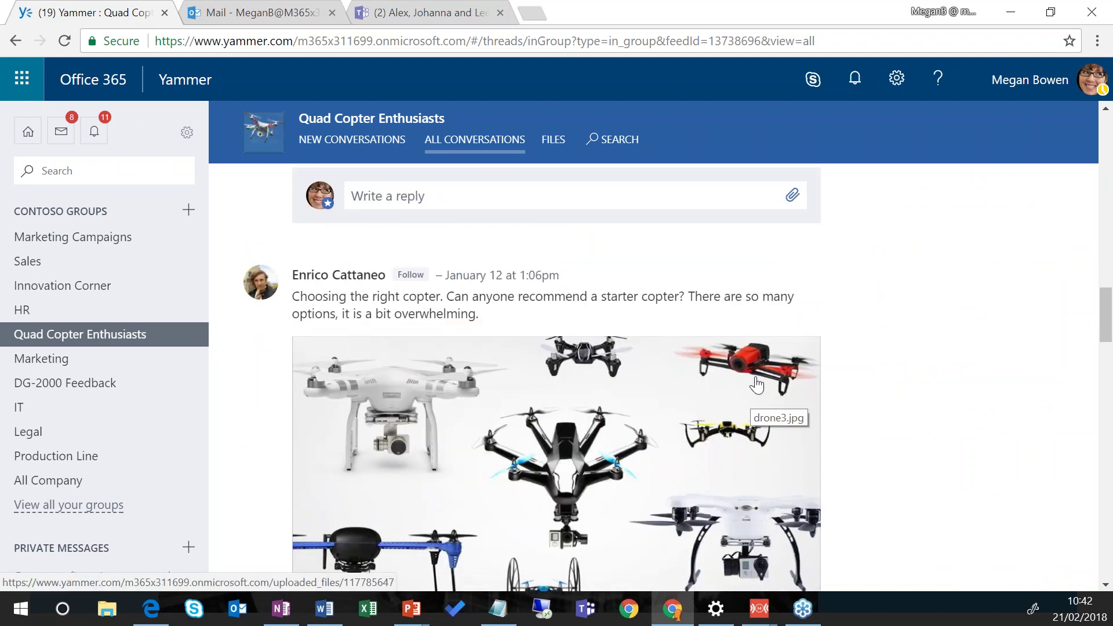
scroll(758, 387, "up", 10)
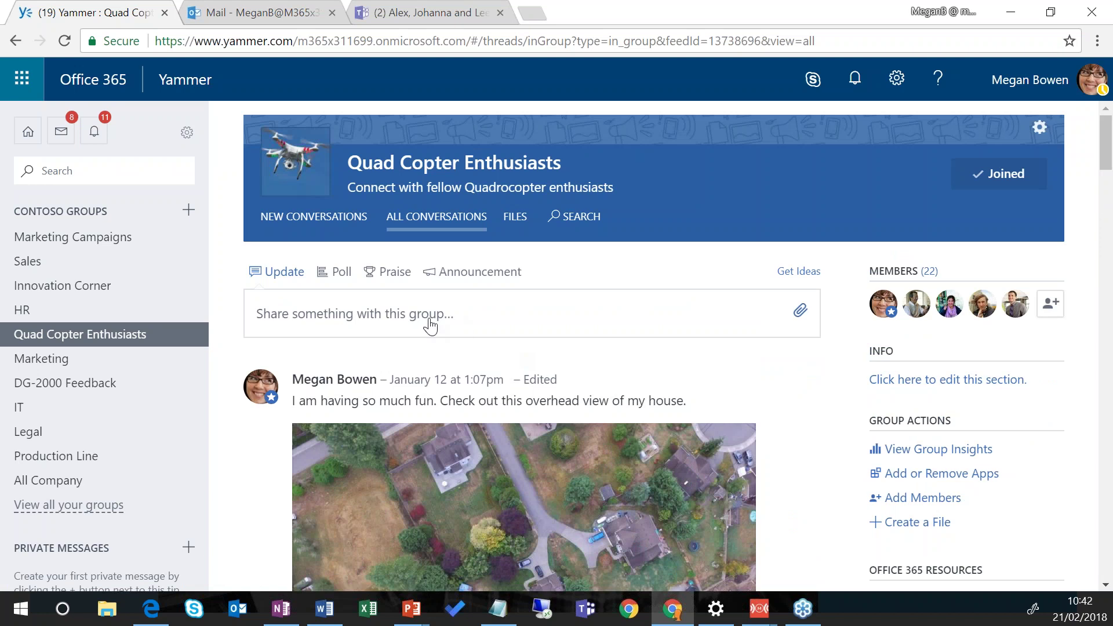
Step: Start a new group post, trying the Poll and Praise types before choosing Announcement
left_click(514, 328)
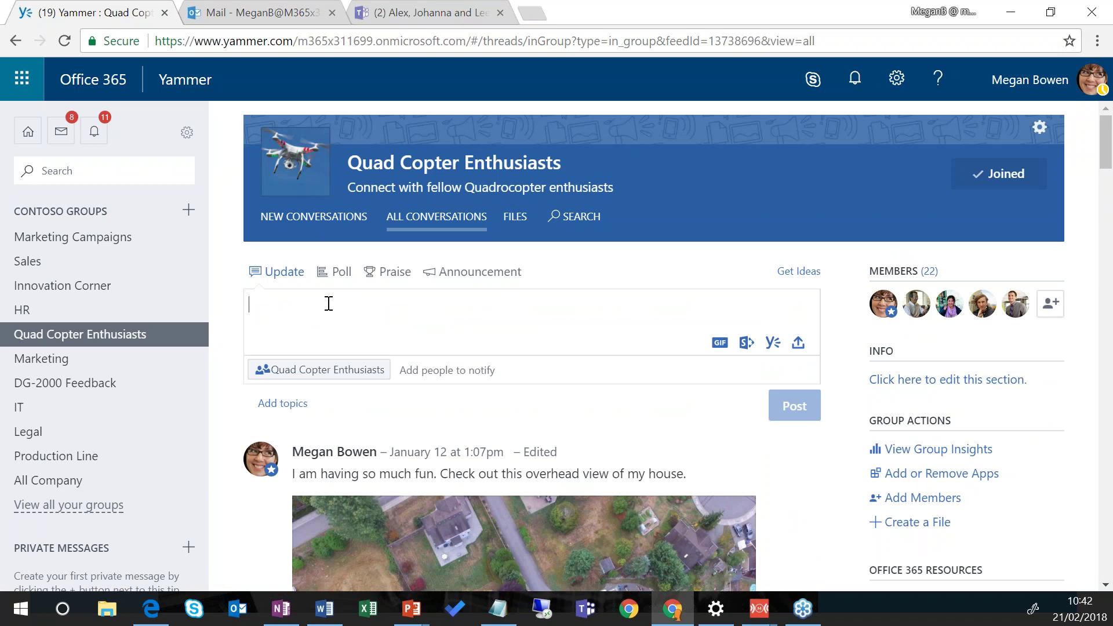
left_click(336, 280)
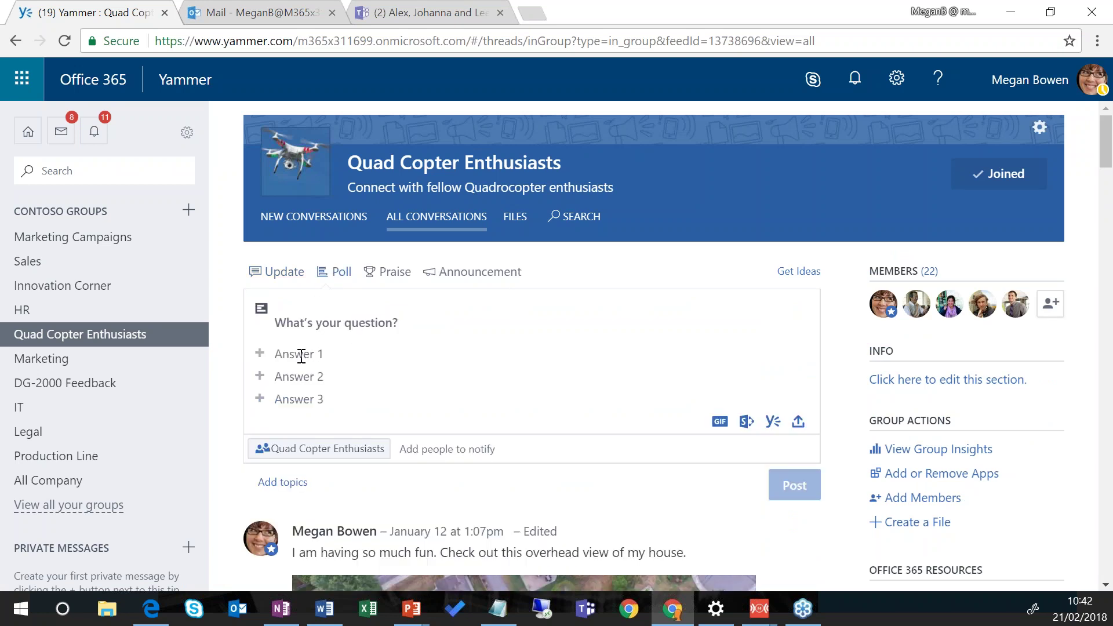
left_click(382, 280)
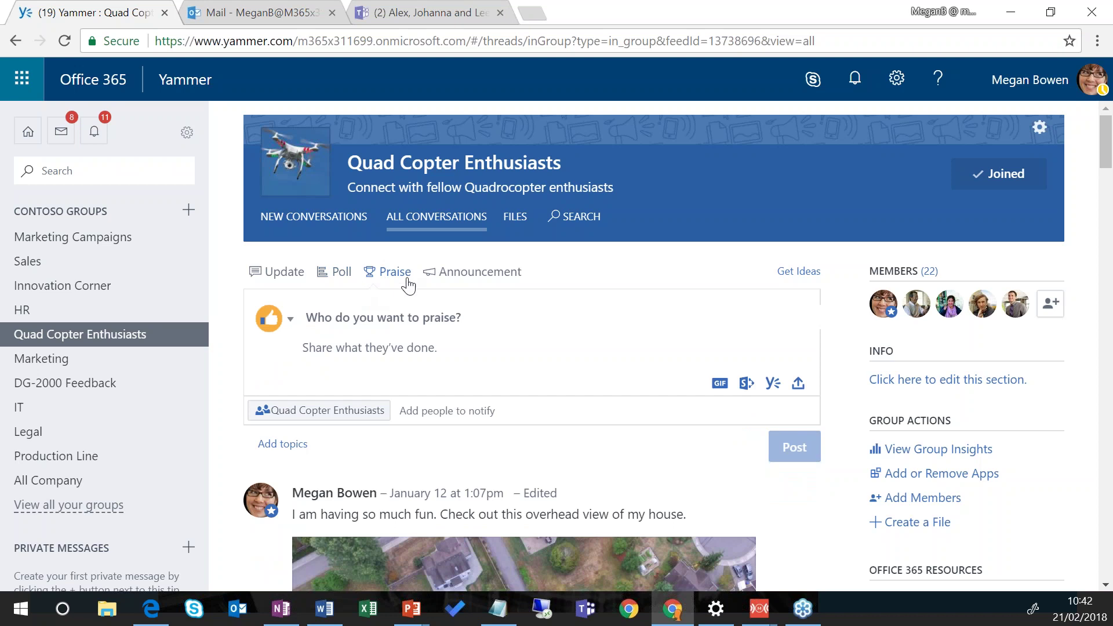
left_click(465, 277)
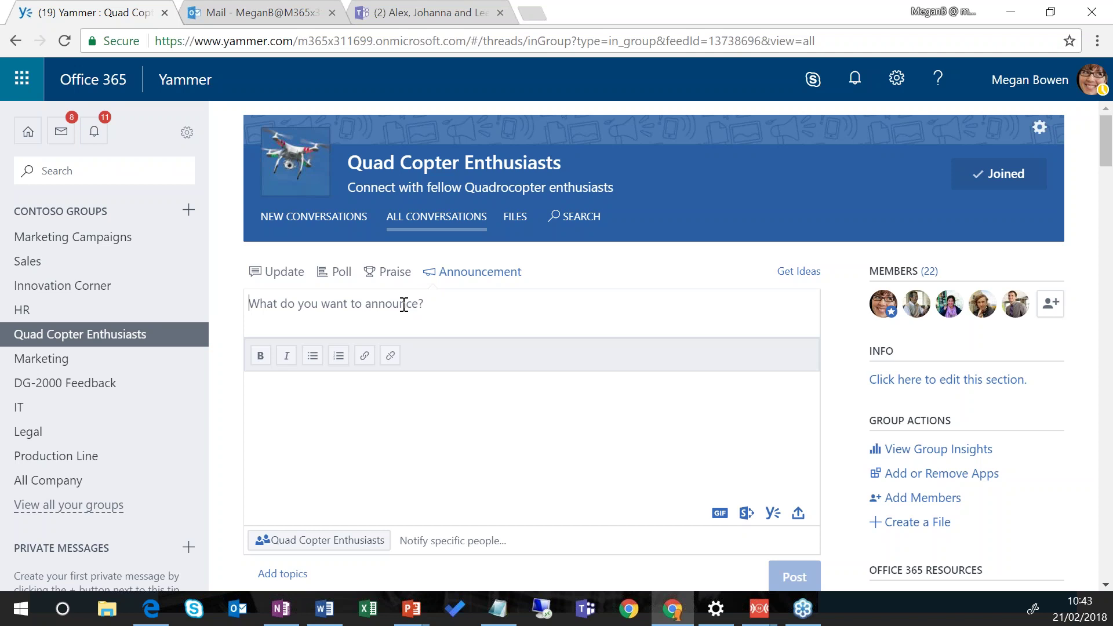
Step: Post announcement 'Fabrikam Sales Opportunity' about a fresh lead for the east-region account team
type("Fabrikam")
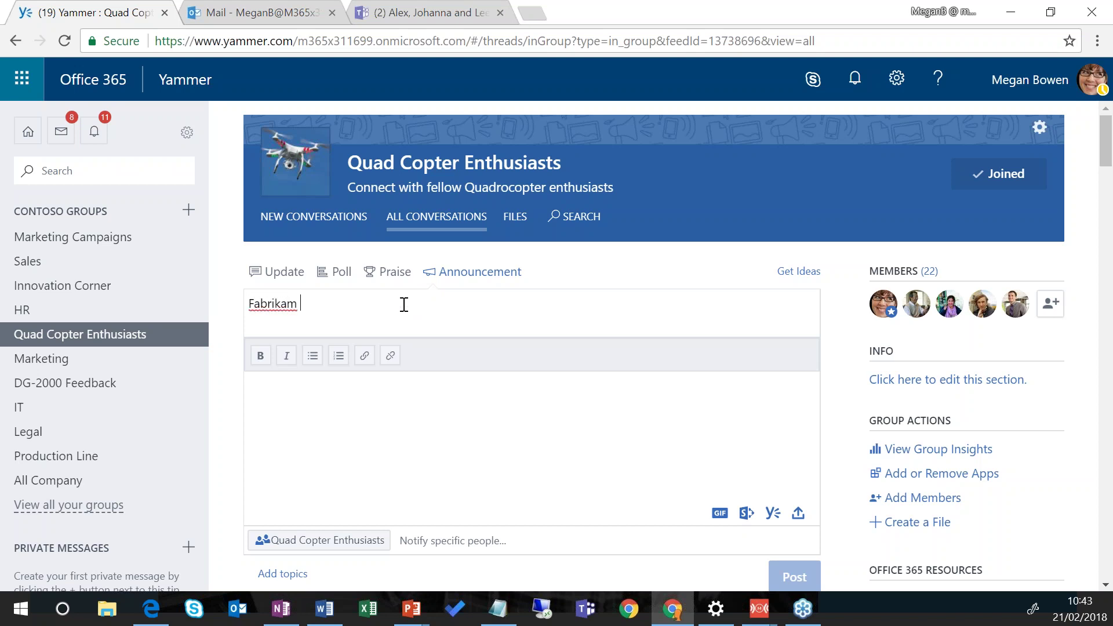
type(" Sales Opportunity")
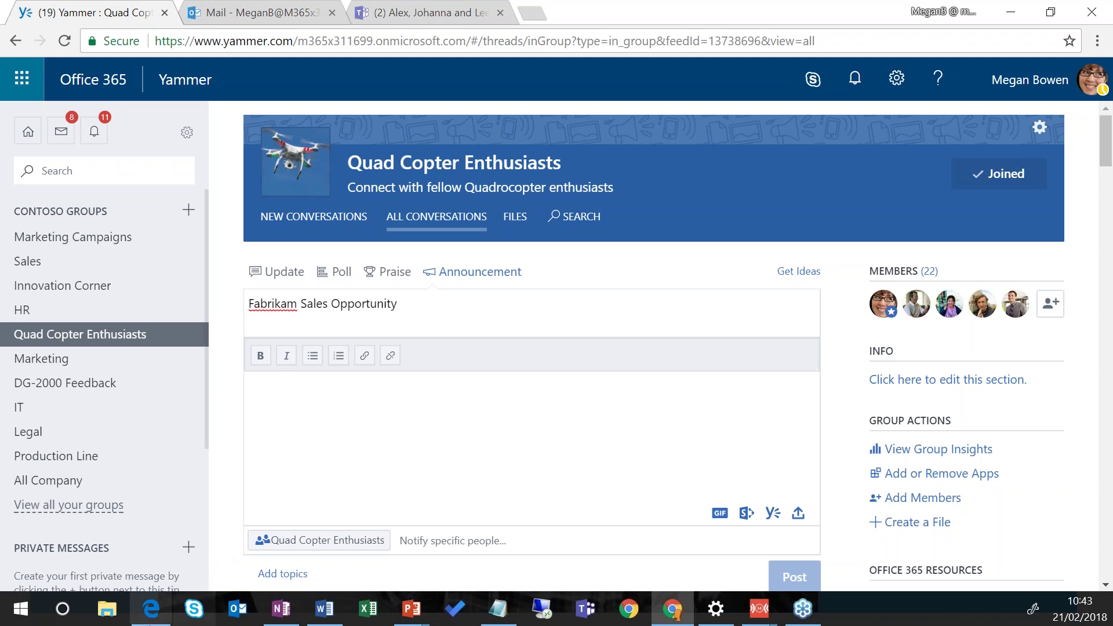
left_click(311, 436)
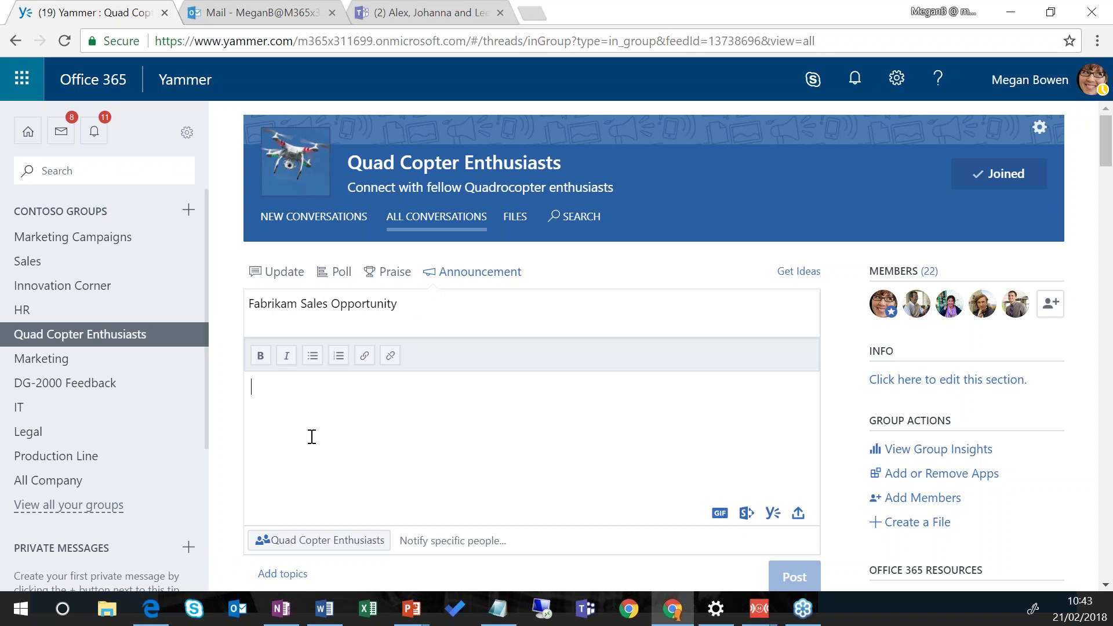
type("I have a freh")
key("BackSpace")
type("sh lead ")
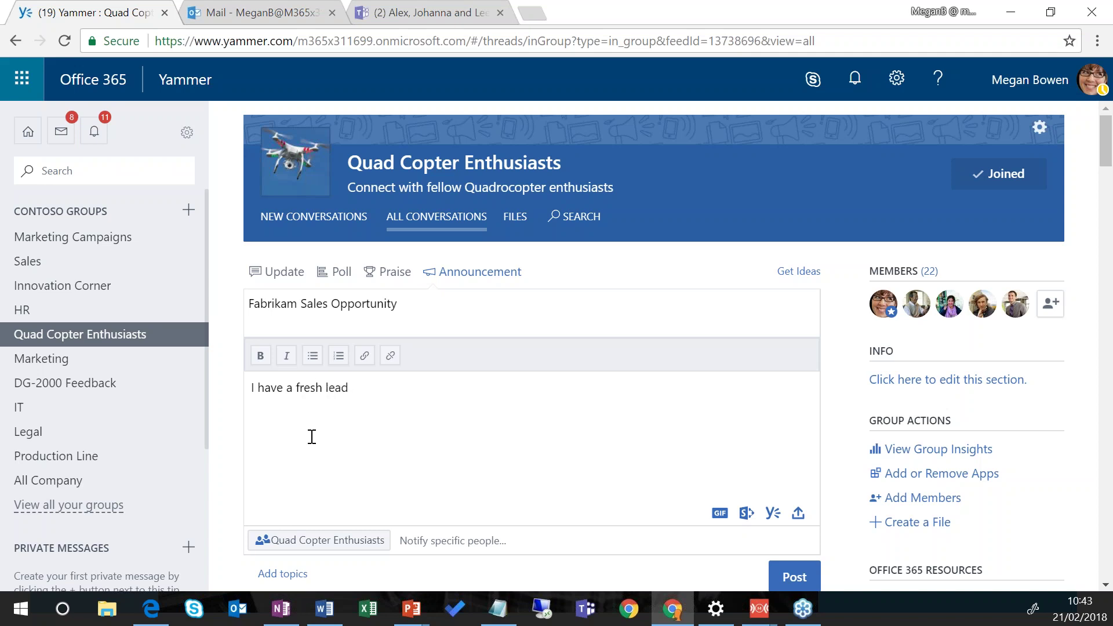
type("for the account team coveriung the e")
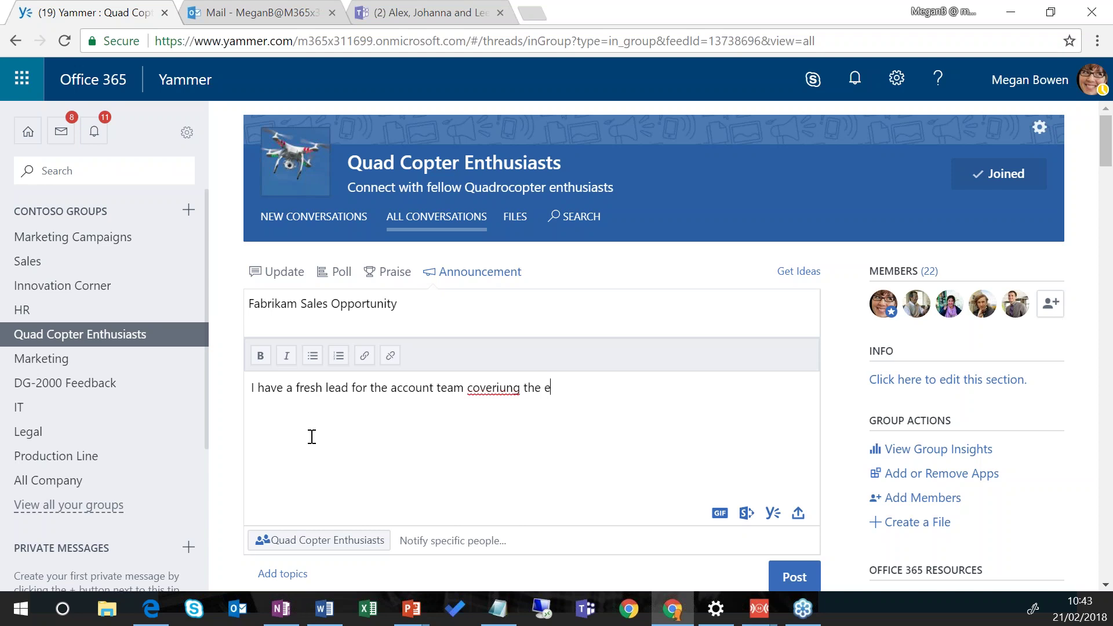
type("ast region")
mouse_move(664, 619)
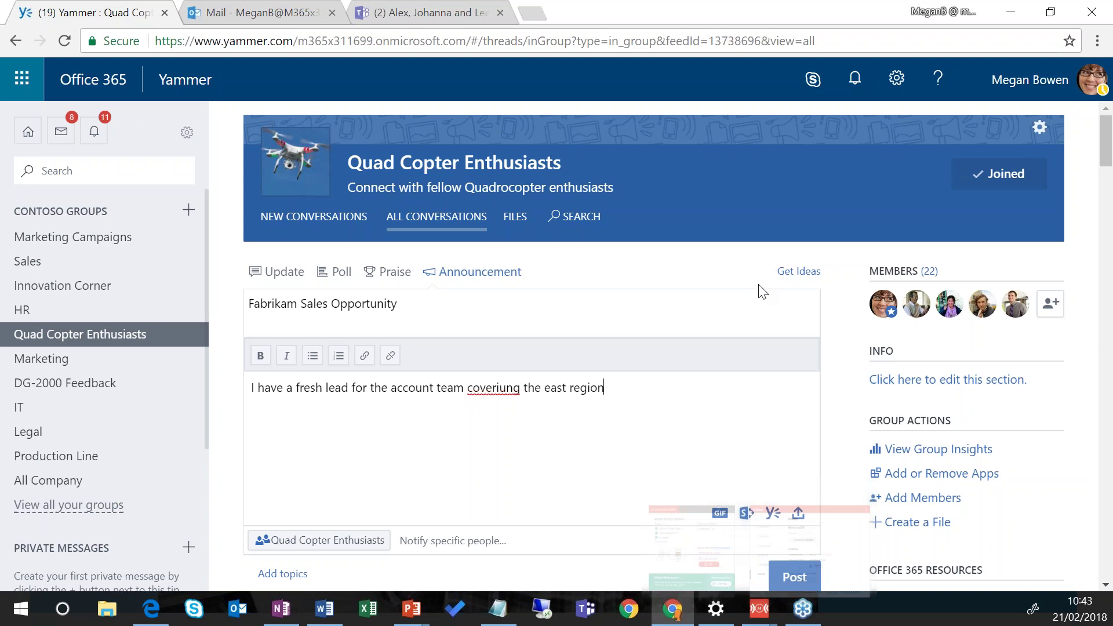
left_click(793, 577)
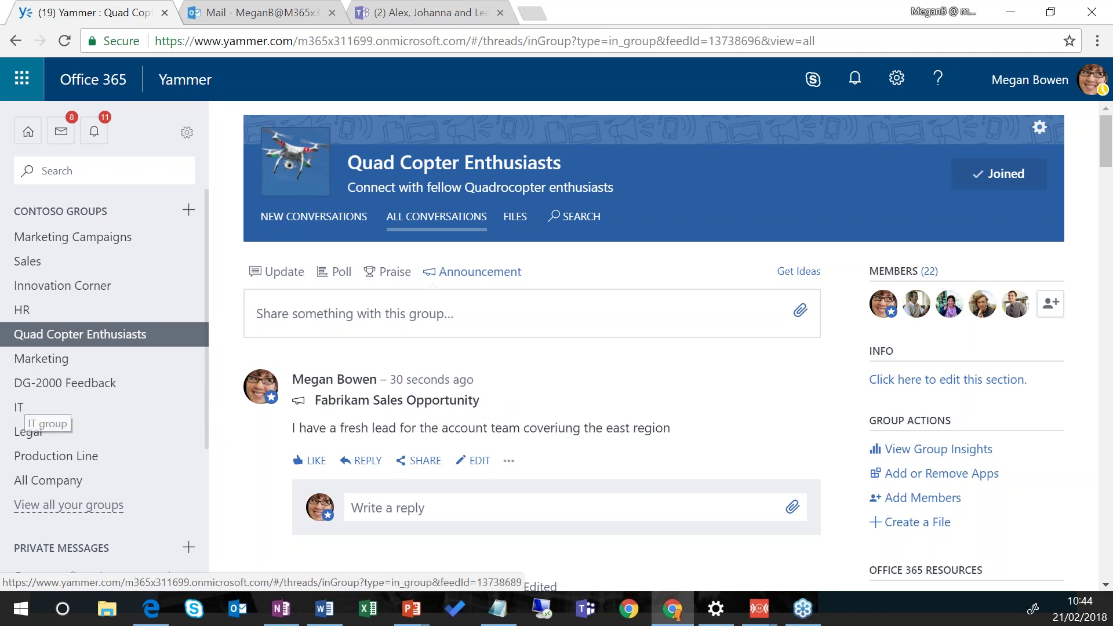
Step: Preview the European Expansion.pptx file shared in the Sales group
left_click(55, 264)
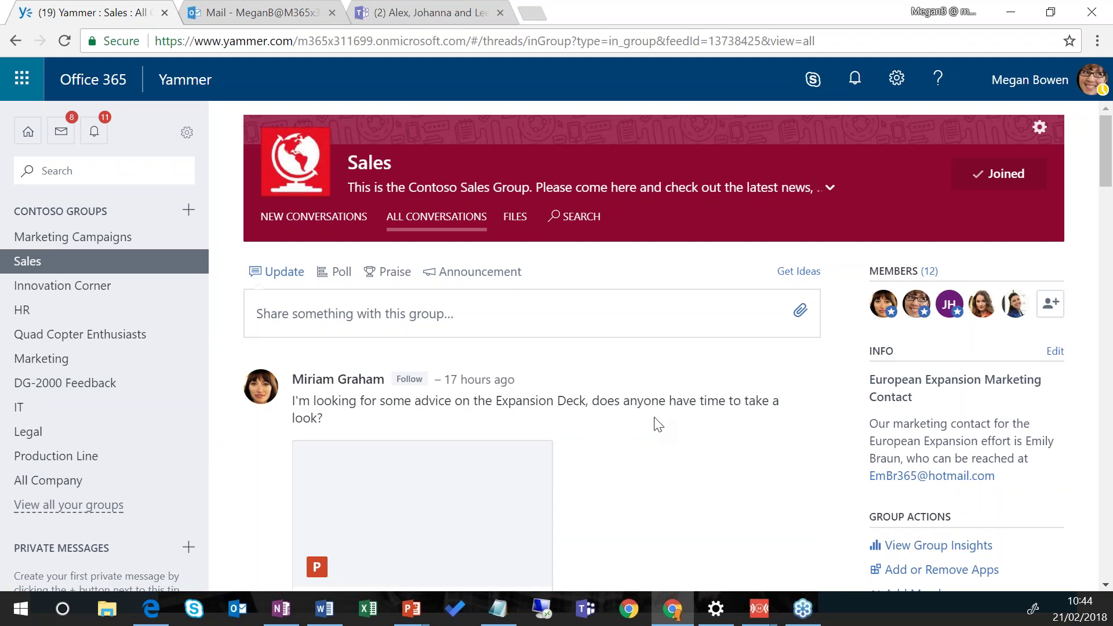
scroll(658, 425, "down", 3)
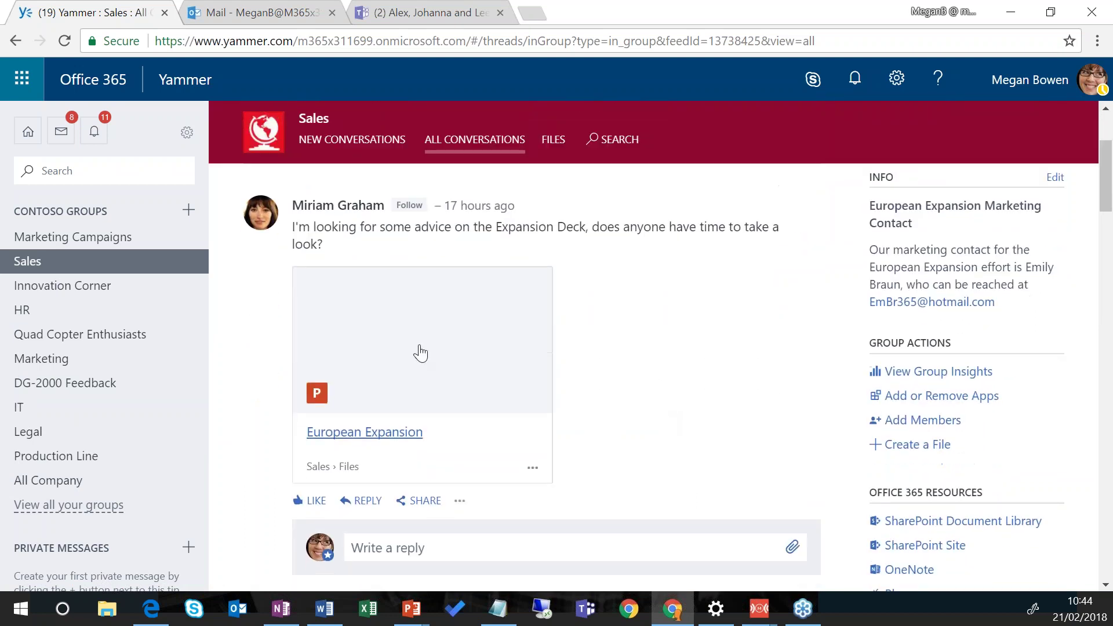
left_click(354, 369)
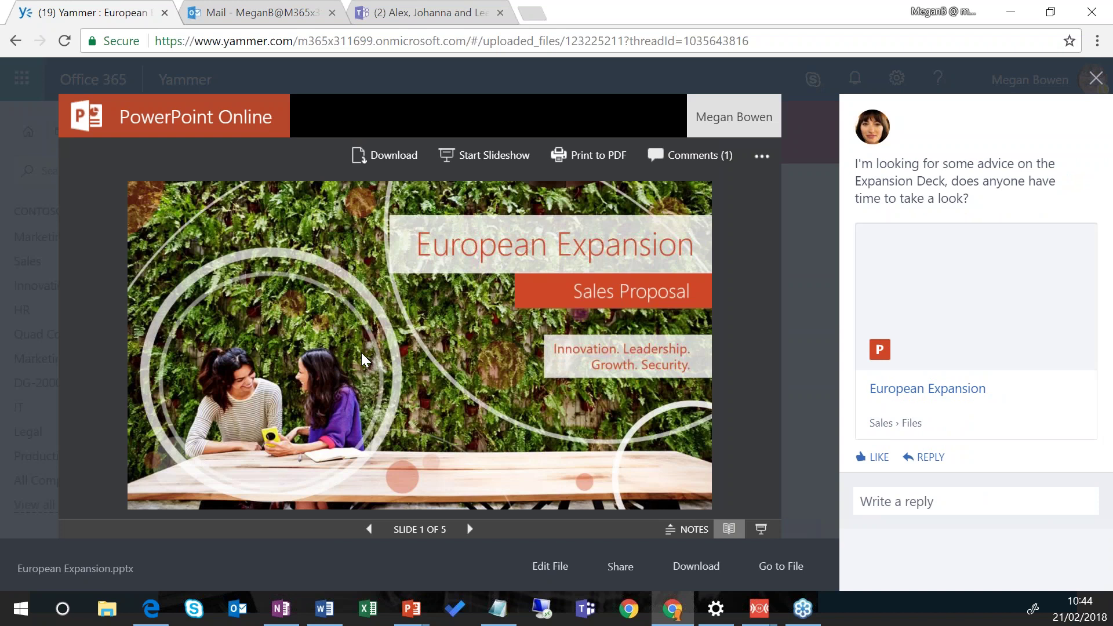
Step: Advance the deck to slide 4, Sales history, and begin a reply to the post
left_click(465, 530)
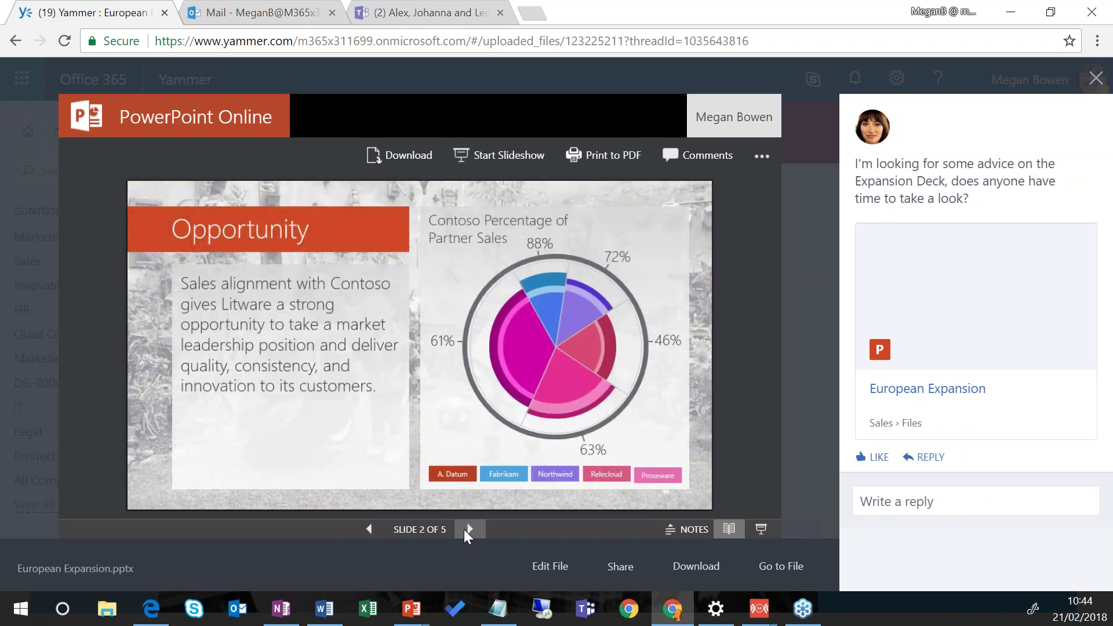
left_click(464, 530)
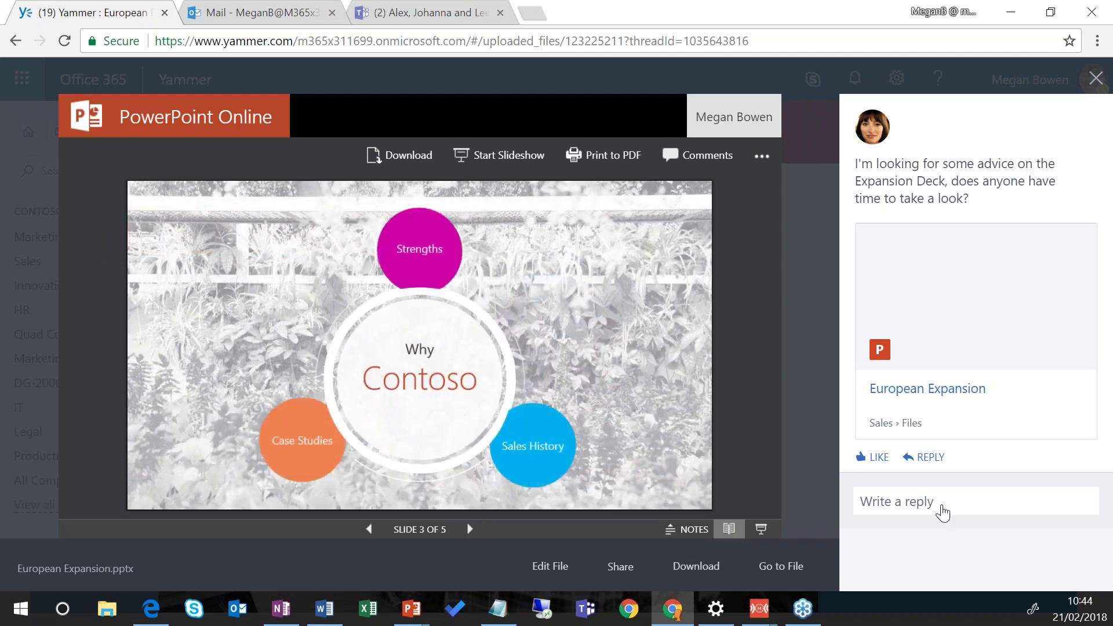
left_click(468, 528)
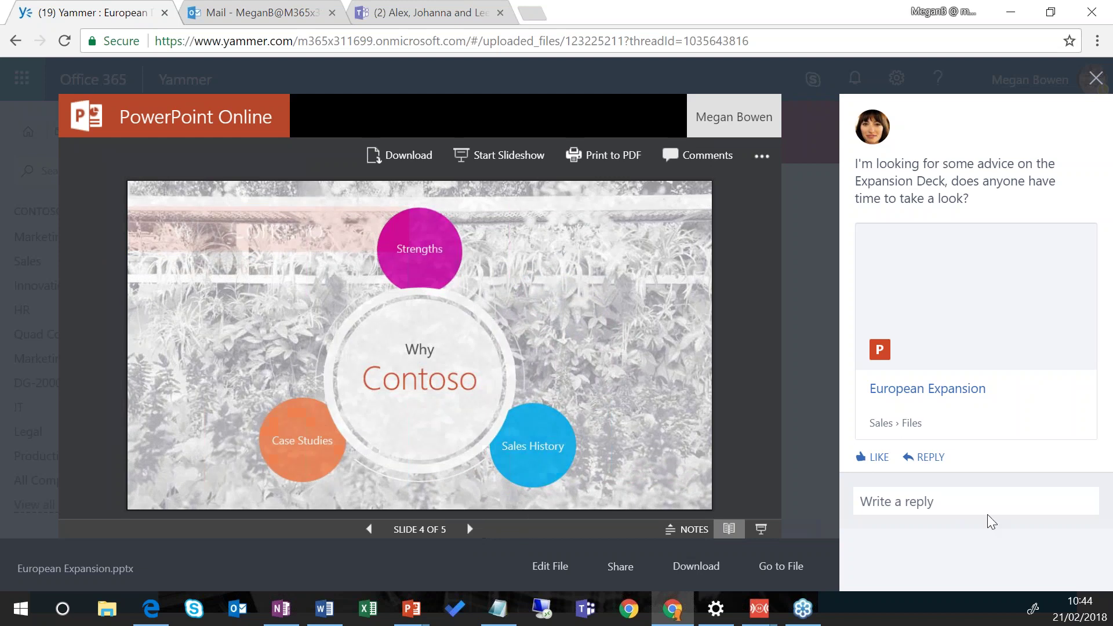
left_click(957, 505)
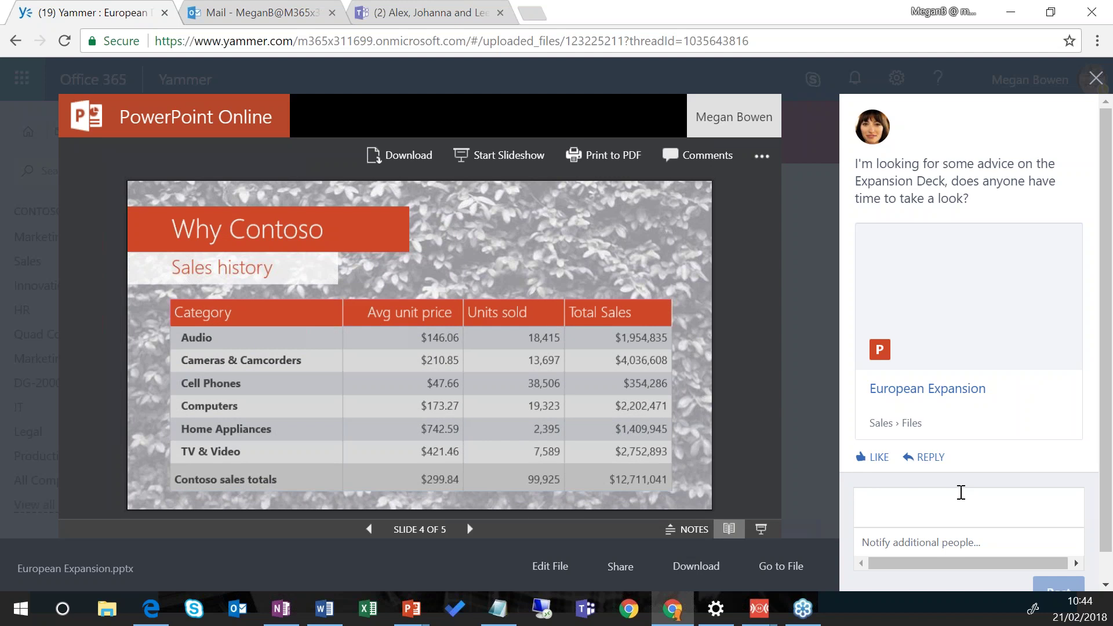
Step: Reply 'Adding case studies from Fabrikam would help' under the Expansion Deck post
type("Adding ")
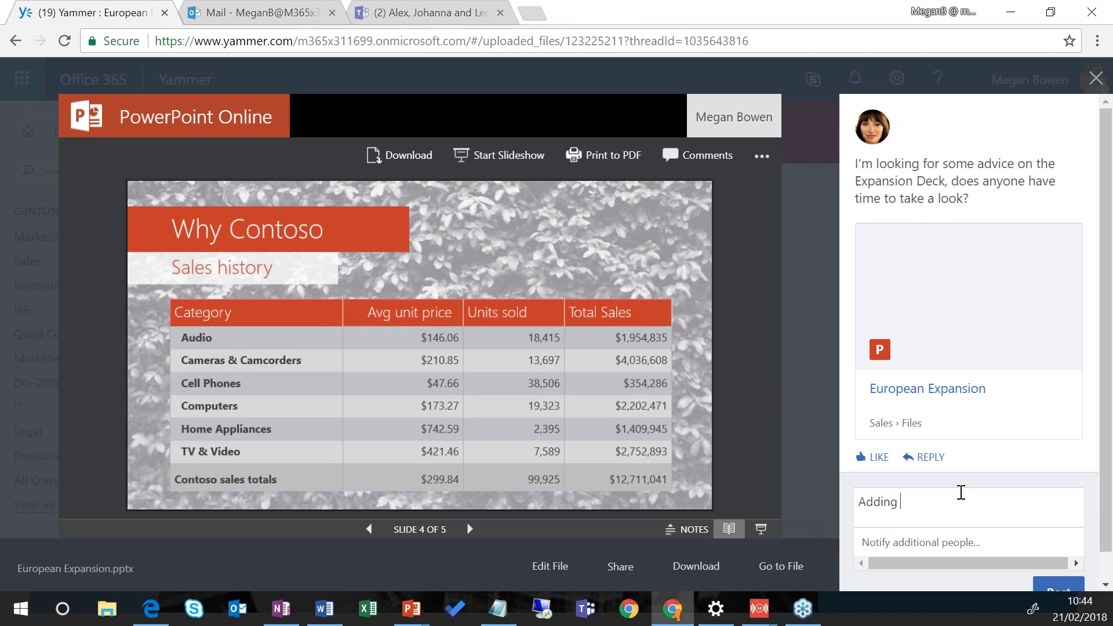
type("case st")
type("udies from ")
type("Fabrika")
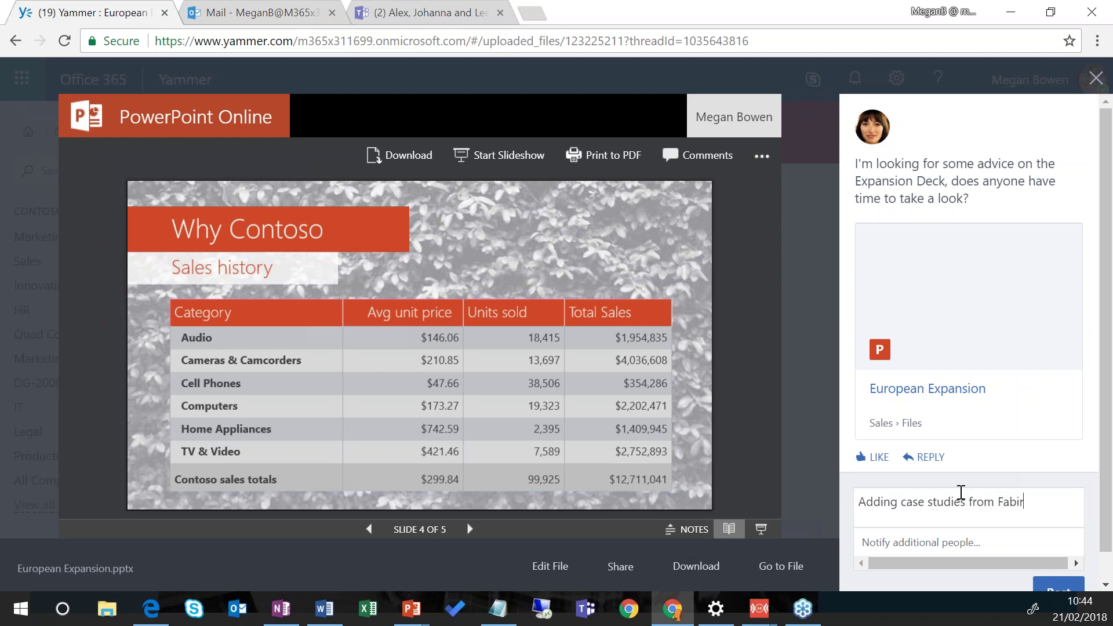
type("m wouyld helop")
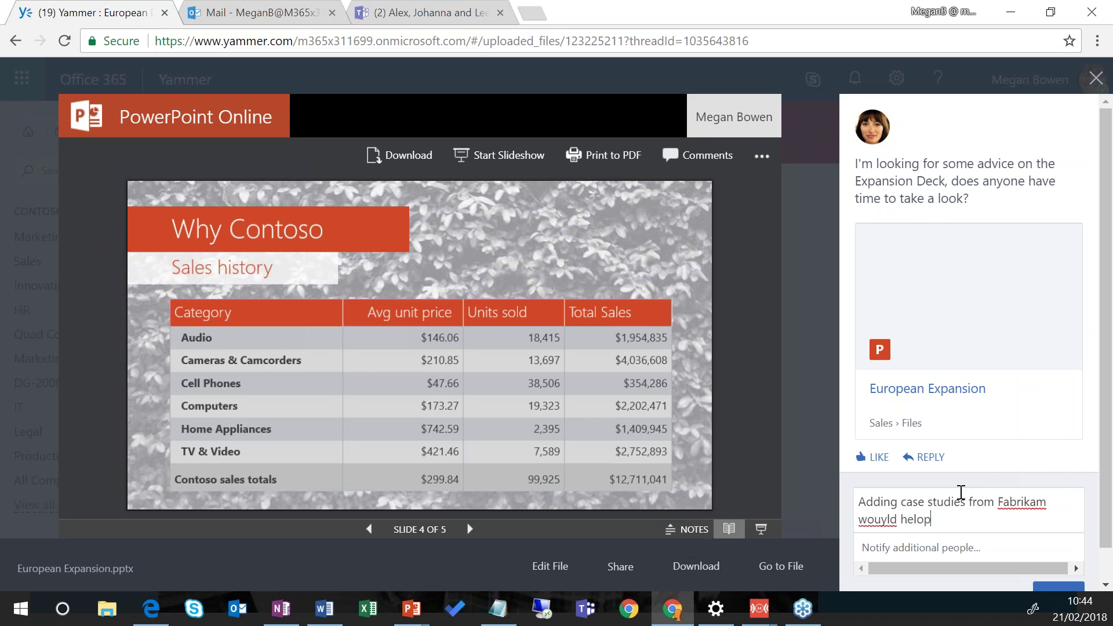
key("BackSpace")
key("Return")
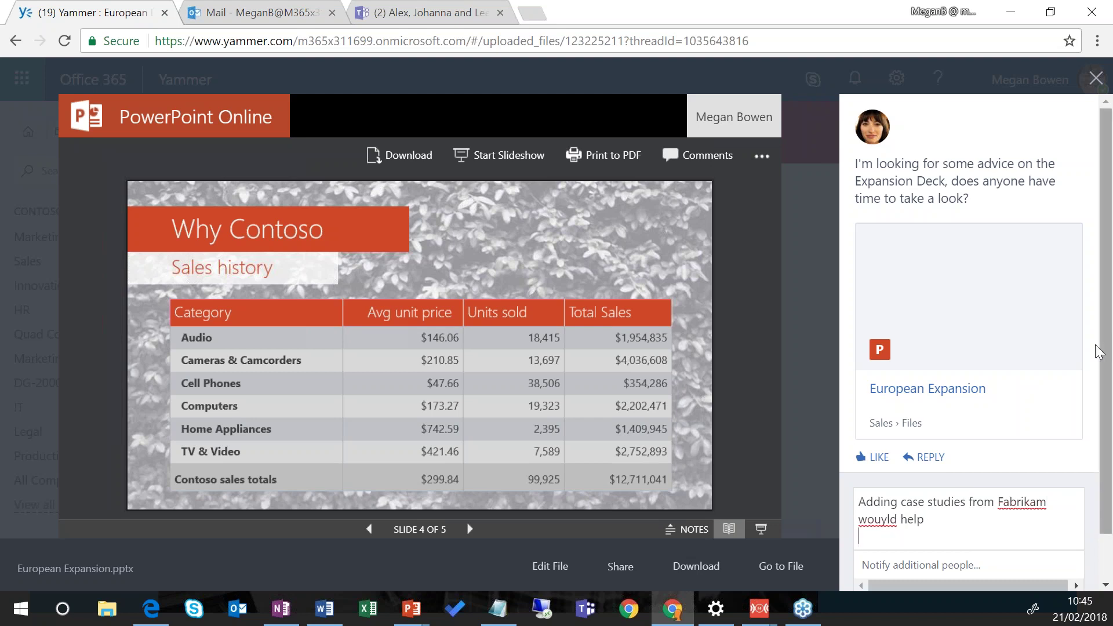
scroll(1074, 380, "down", 1)
left_click(1045, 570)
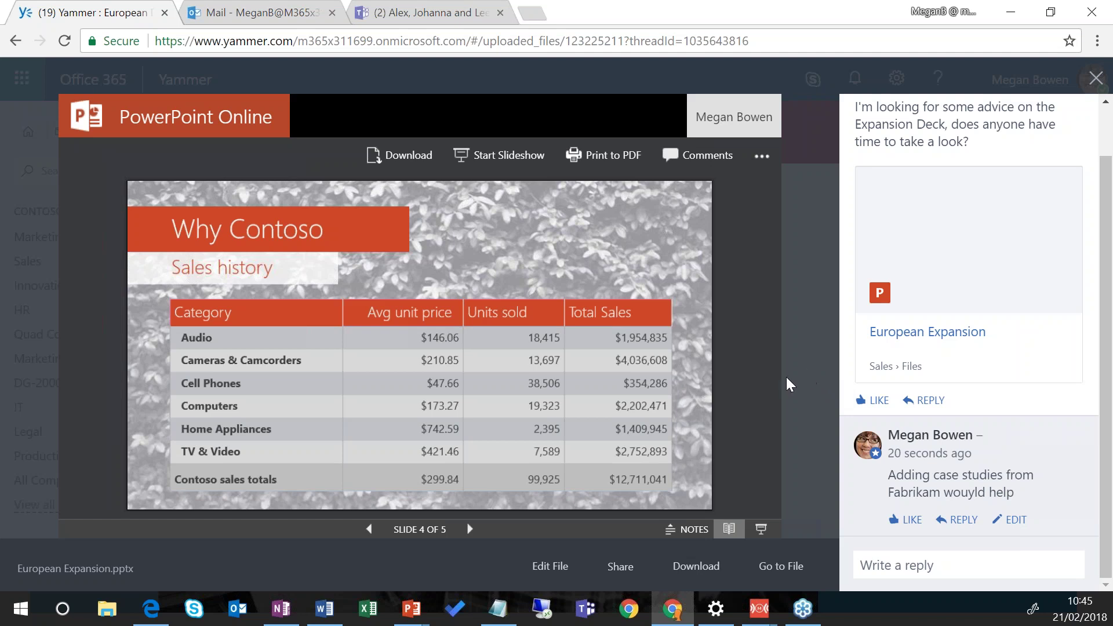
Step: Close the deck, open the empty Sales Notebook in OneNote, then open the HR group
left_click(1096, 78)
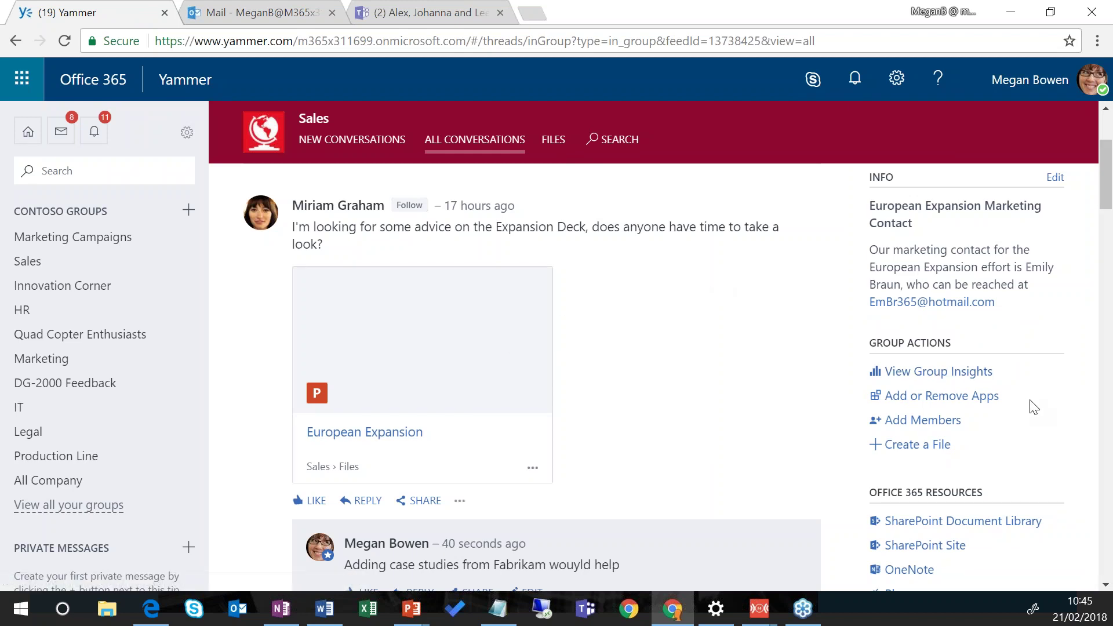
scroll(1038, 406, "down", 2)
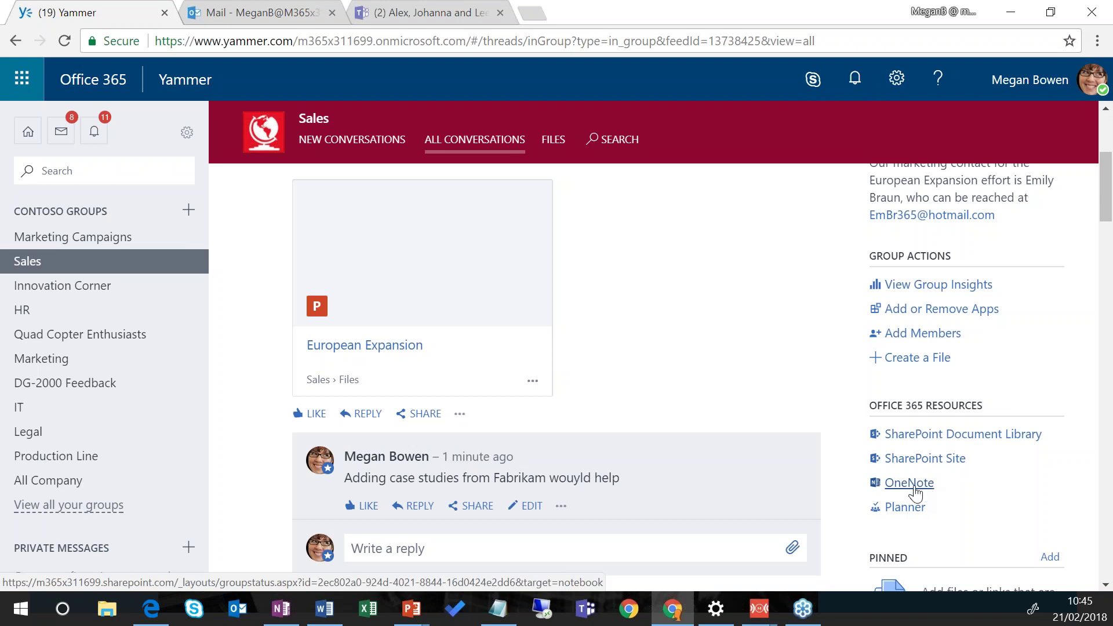
left_click(914, 486)
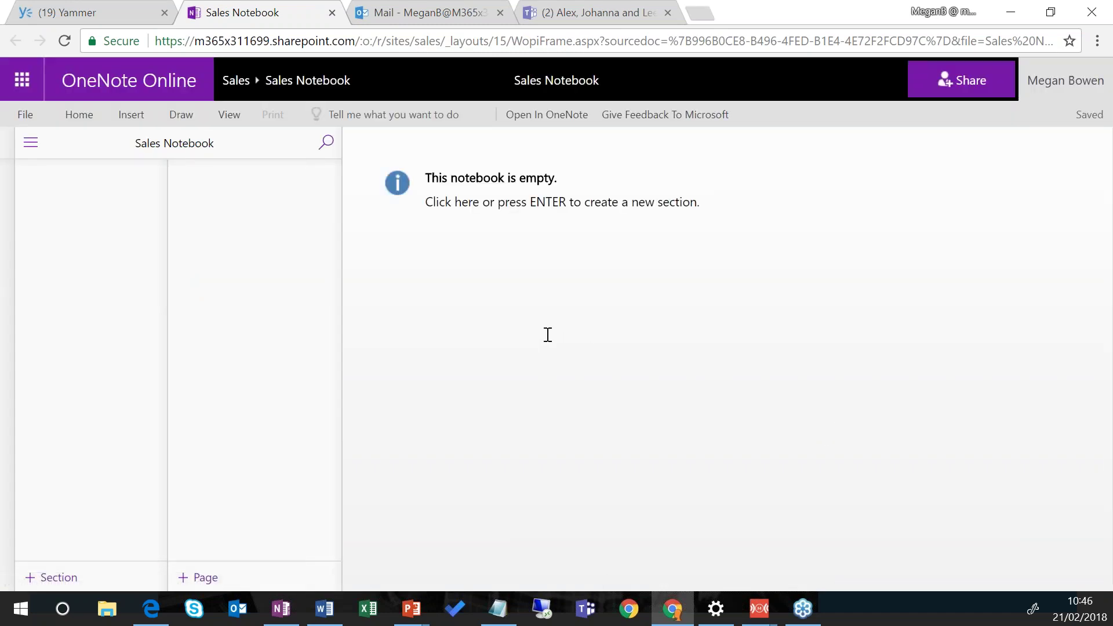
left_click(109, 14)
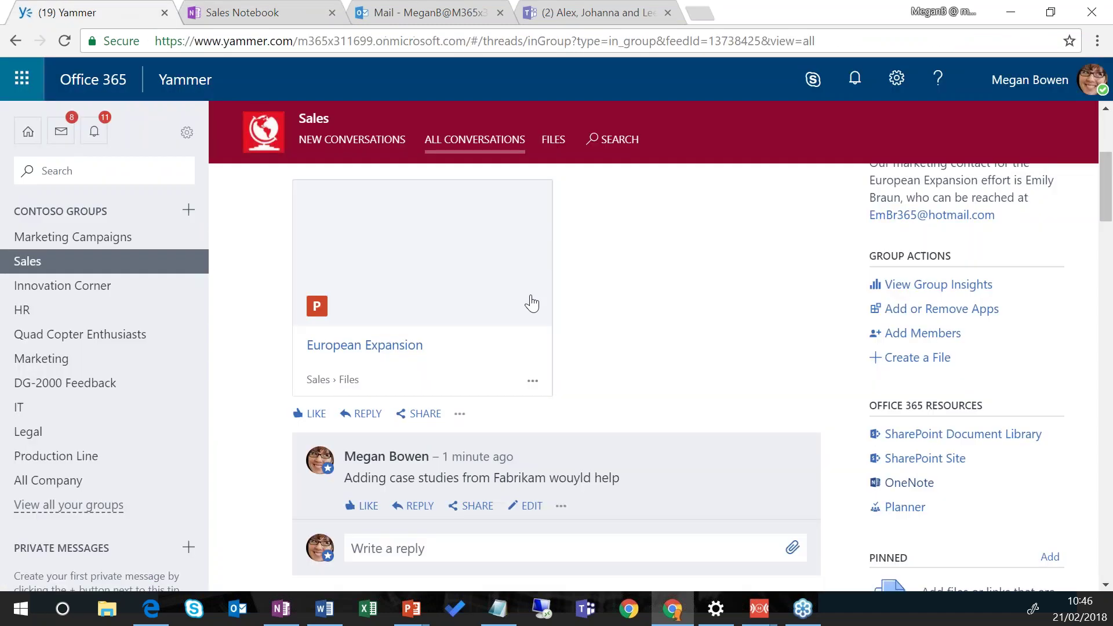
left_click(35, 309)
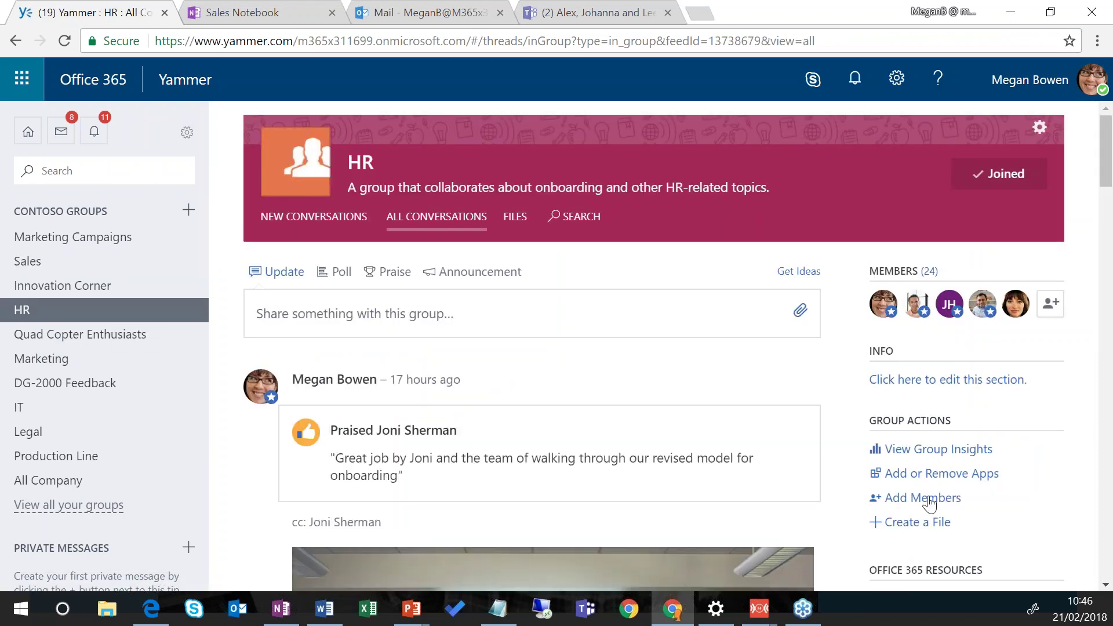
Step: Open the HR Notebook's Kickoff Meeting page in OneNote, then return to the HR group
scroll(931, 503, "down", 5)
left_click(901, 389)
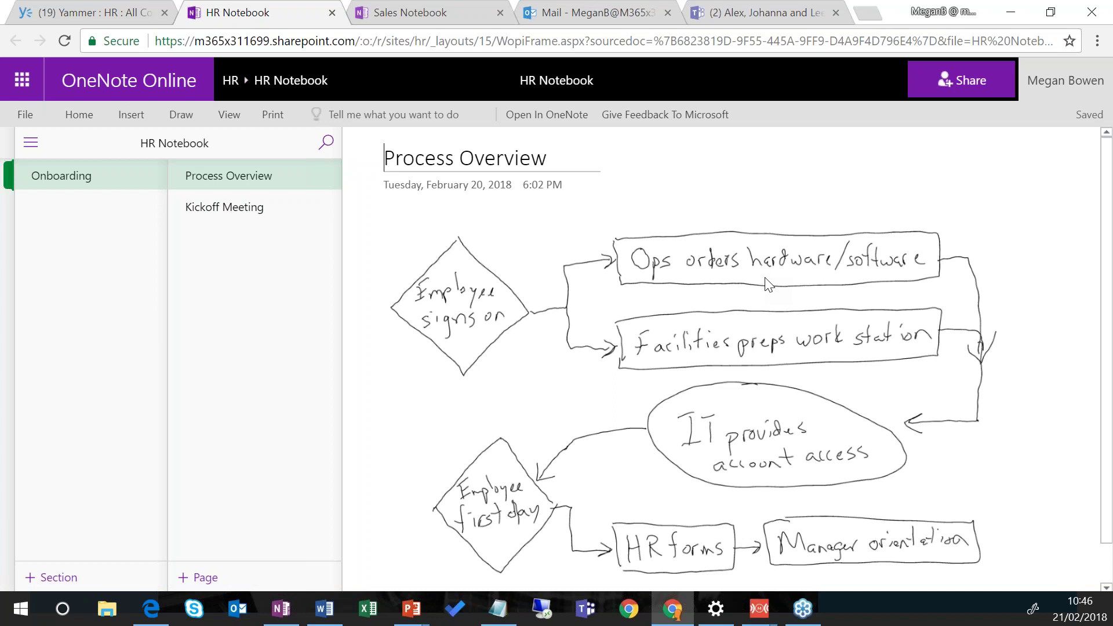
left_click(204, 212)
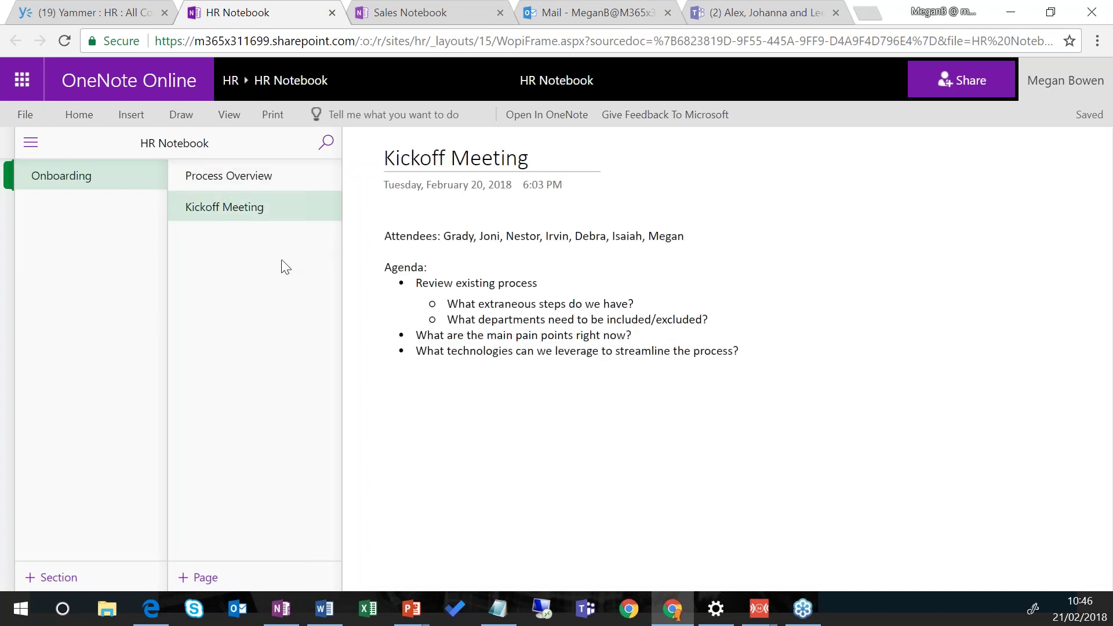
left_click(81, 11)
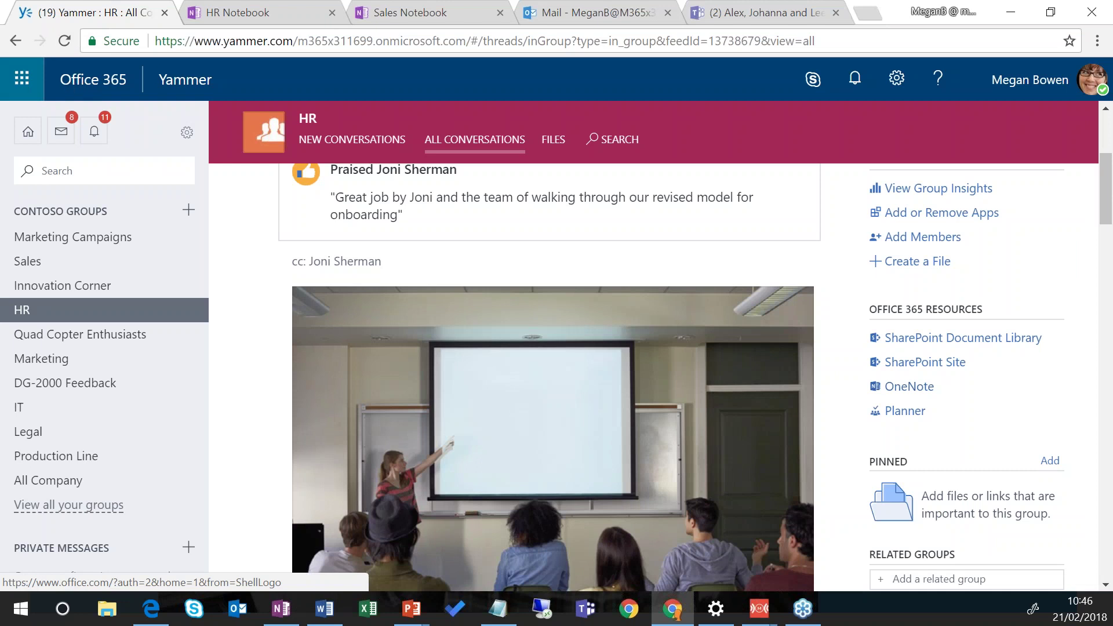
Step: Launch Teams from the Office 365 home page's Apps list
left_click(75, 81)
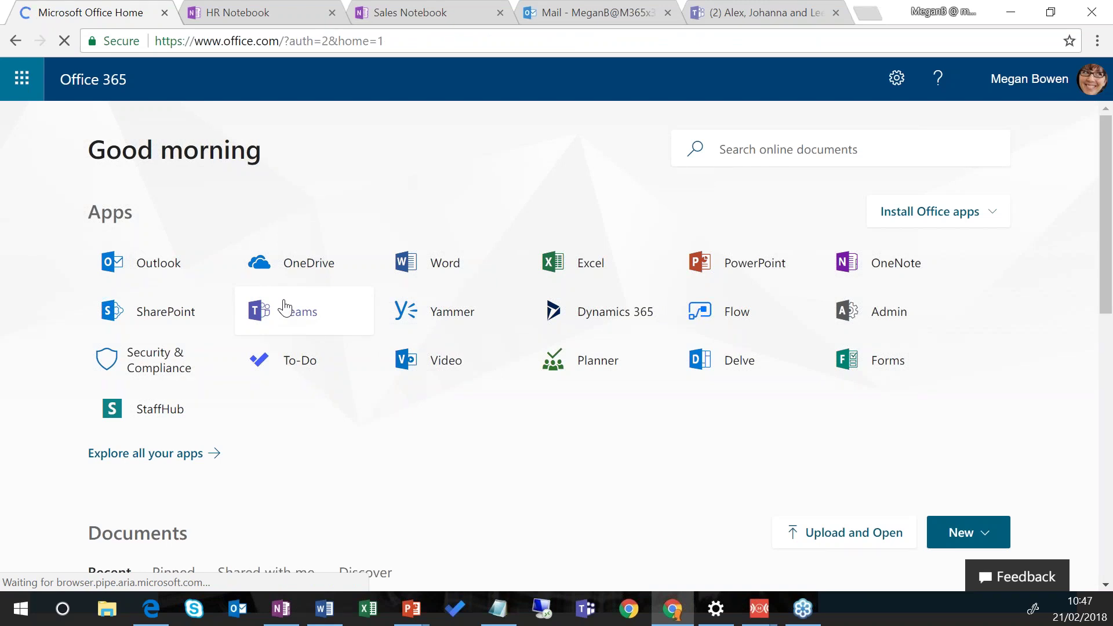
left_click(285, 307)
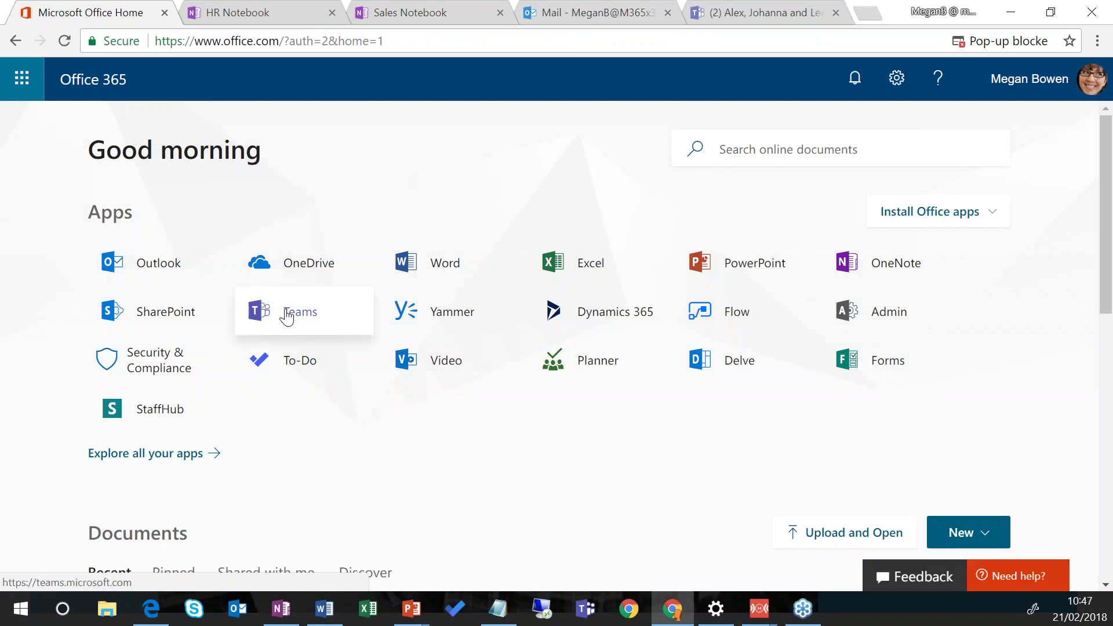
left_click(293, 310)
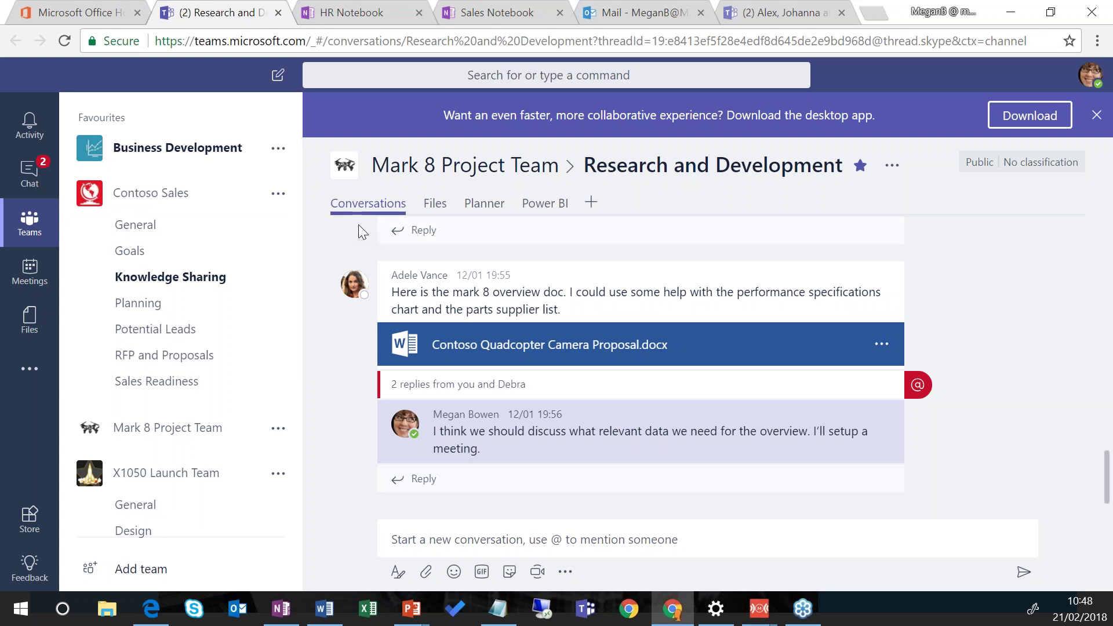
Step: Open Manage team for X1050 Launch Team, view its Channels, then return to Members
scroll(224, 310, "down", 2)
scroll(130, 310, "down", 2)
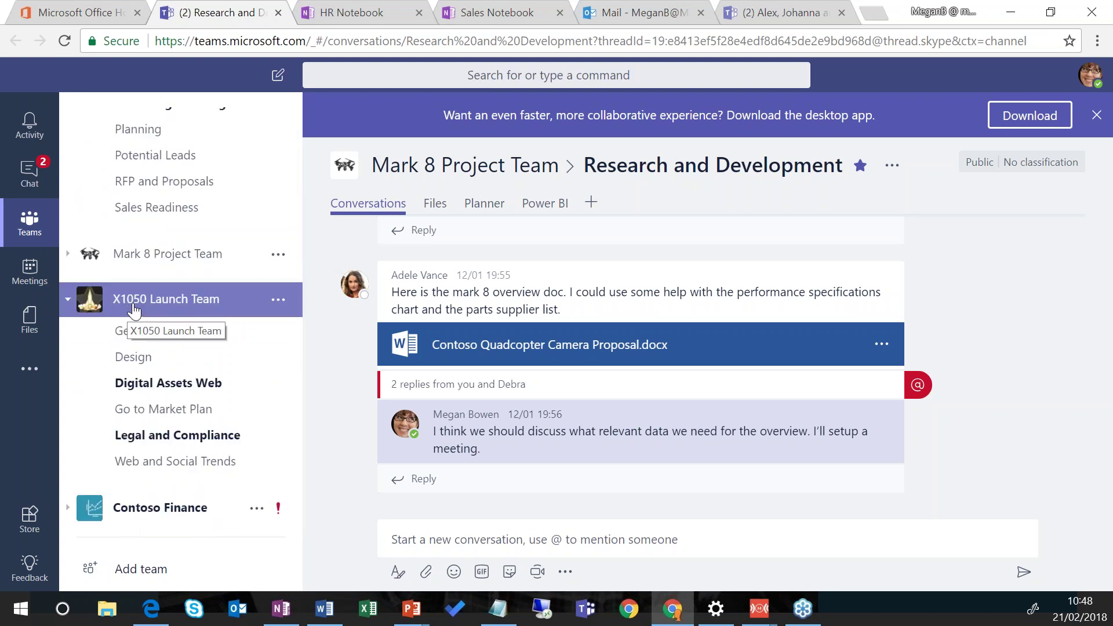
left_click(278, 299)
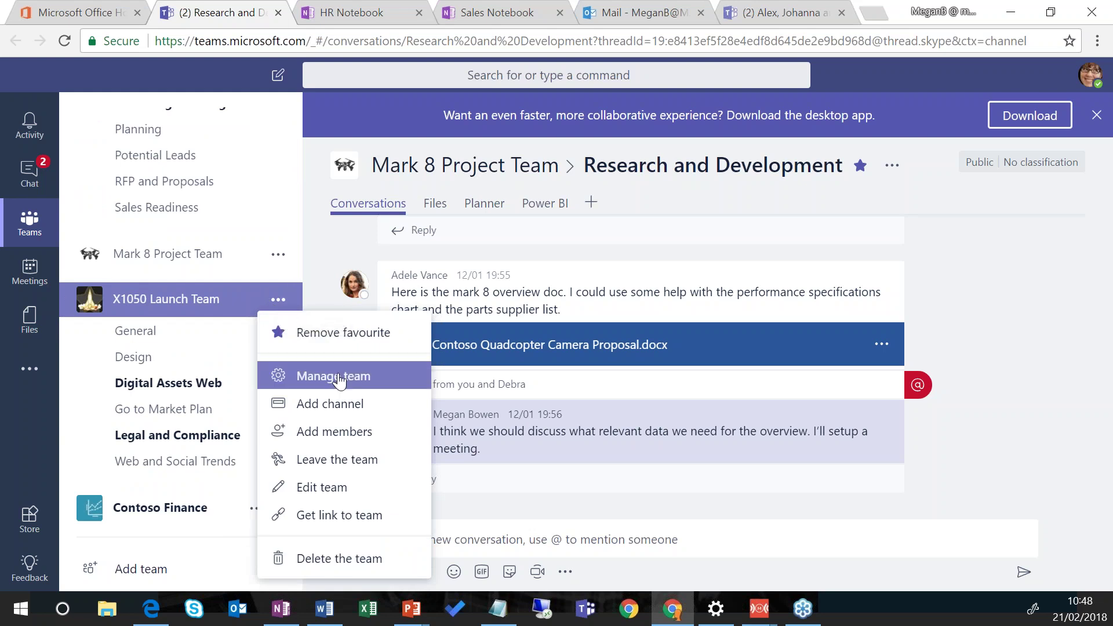
left_click(372, 378)
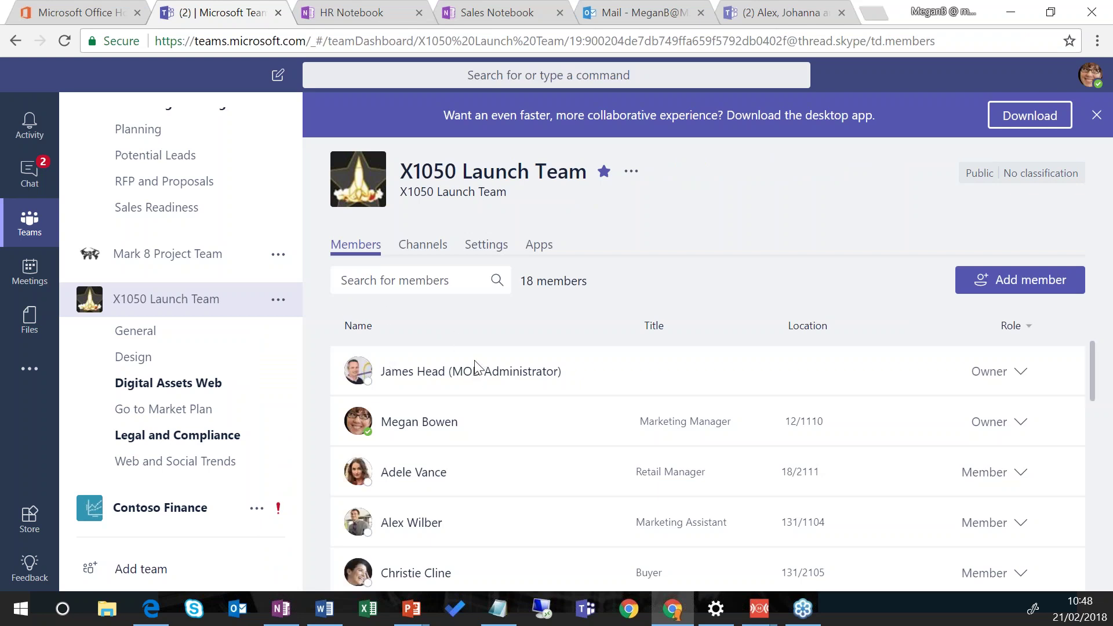
left_click(419, 246)
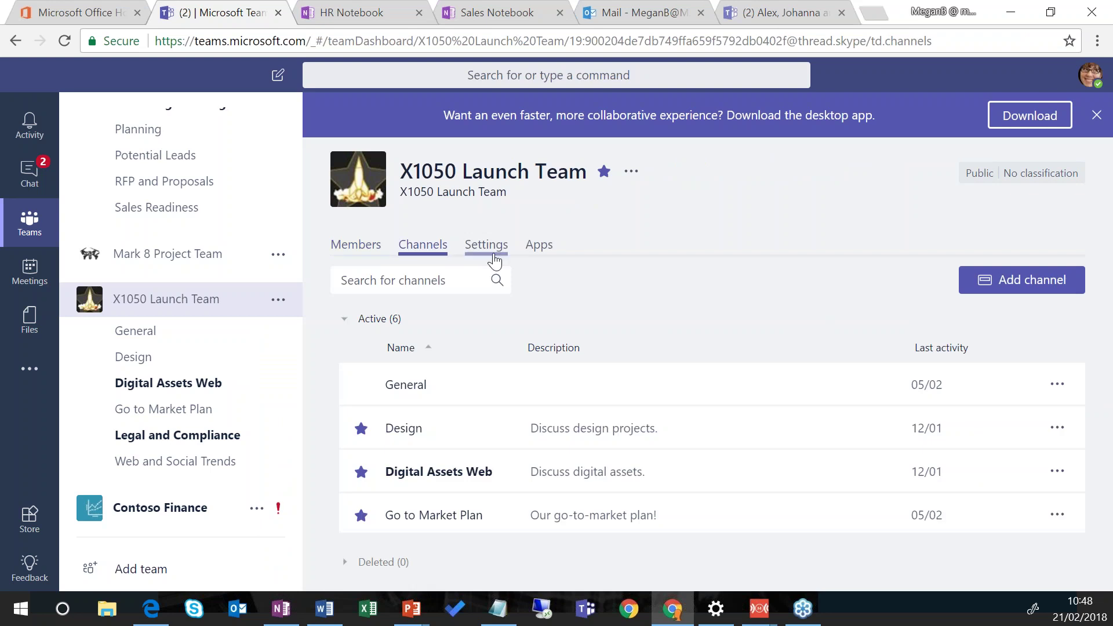
left_click(356, 244)
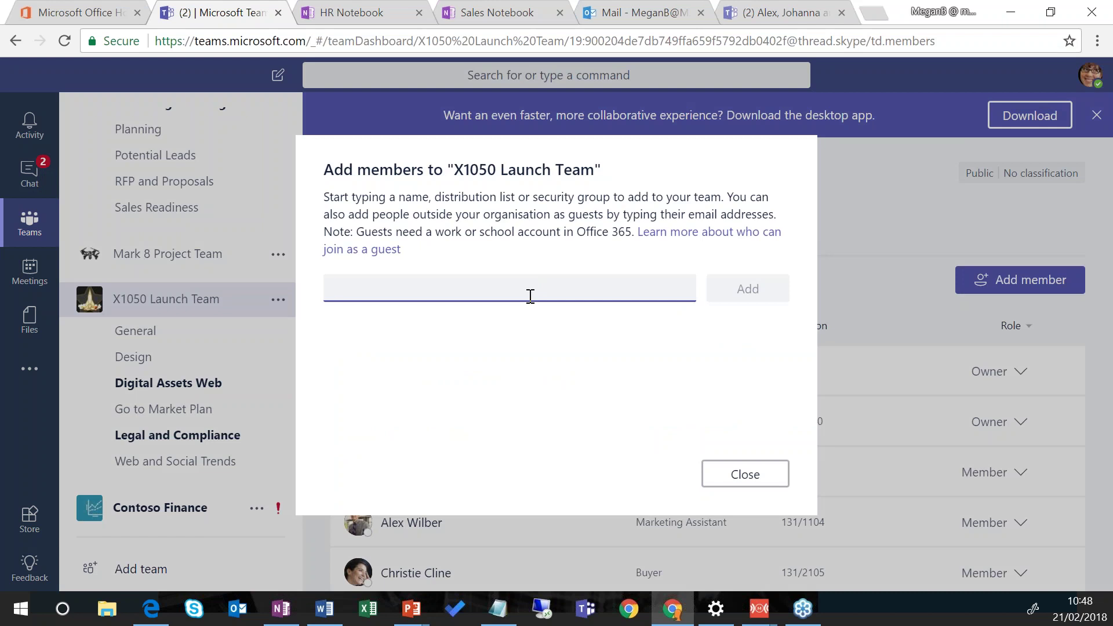
Step: Add a suggested colleague and an outside e-mail address as a guest, then close the dialog
type("nest")
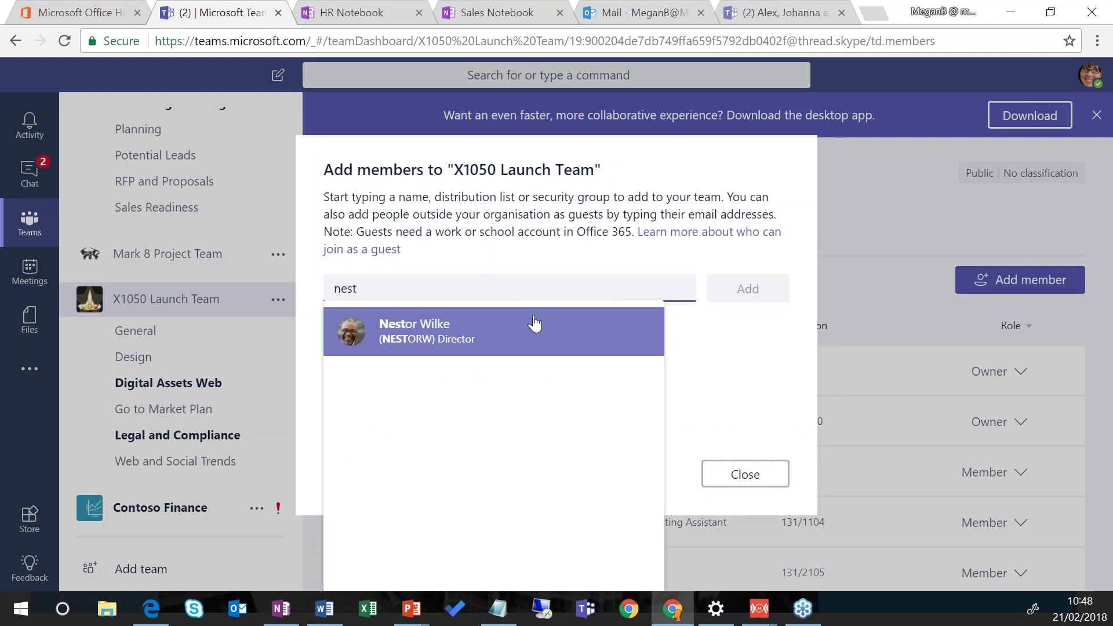
left_click(534, 324)
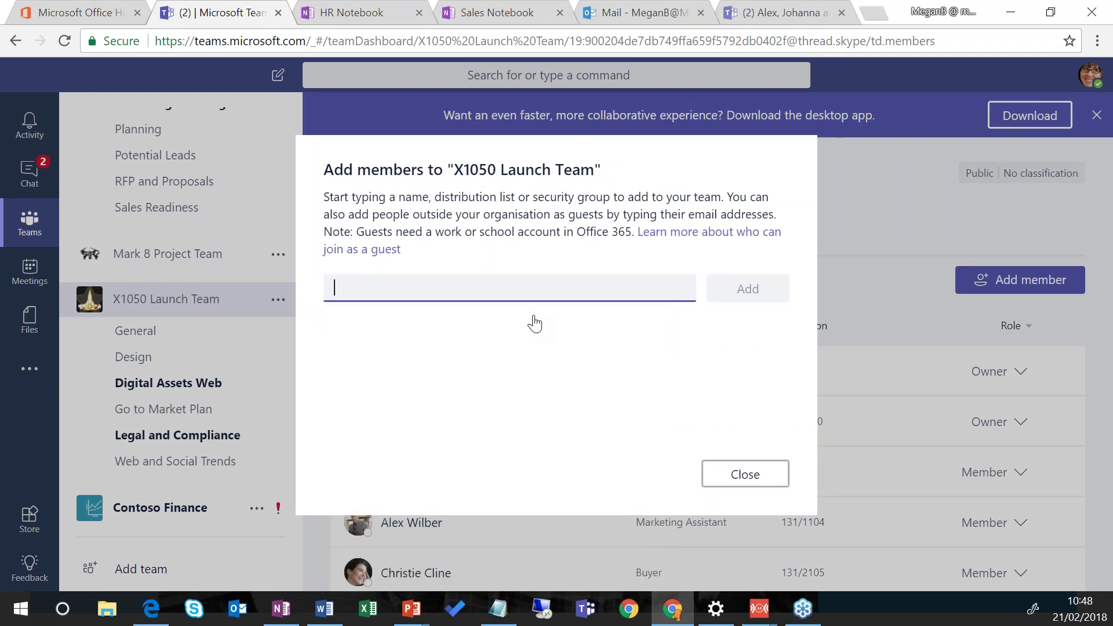
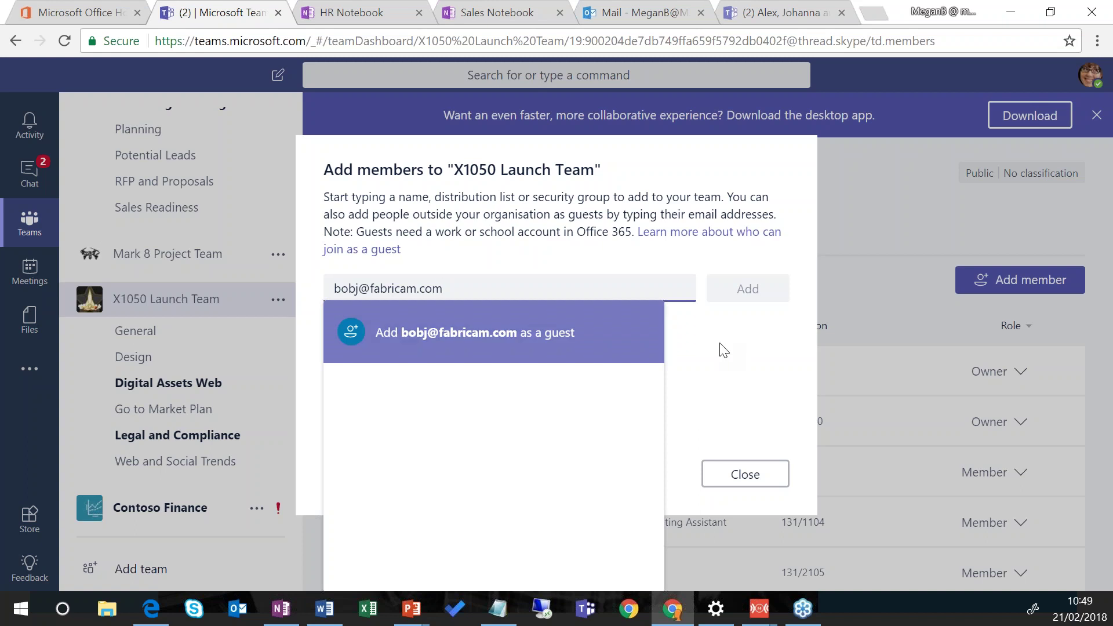
left_click(754, 356)
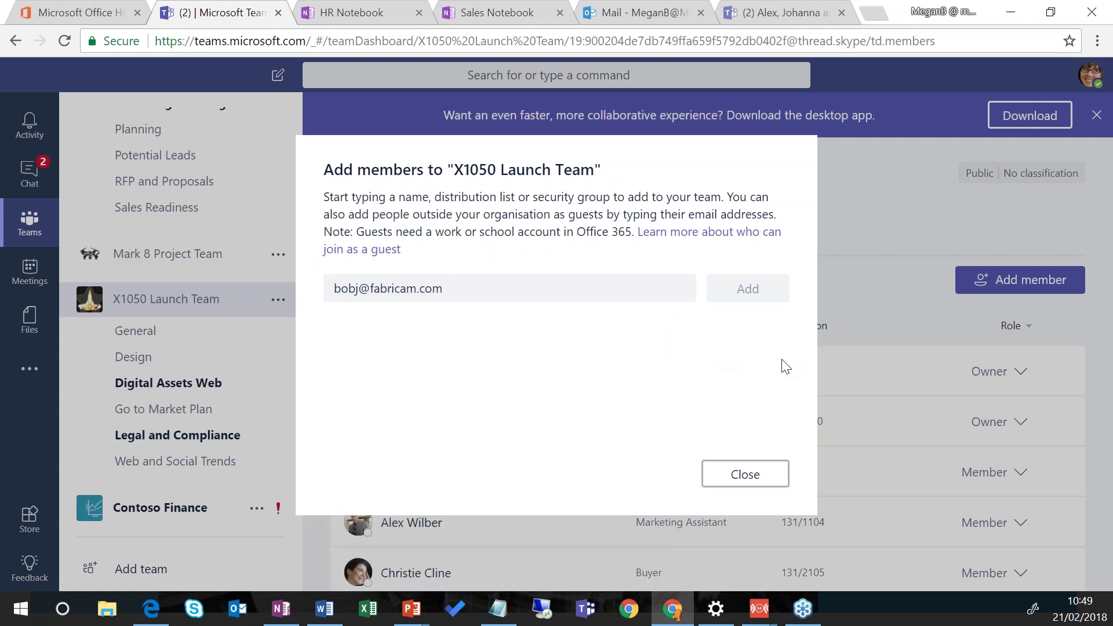
left_click(776, 476)
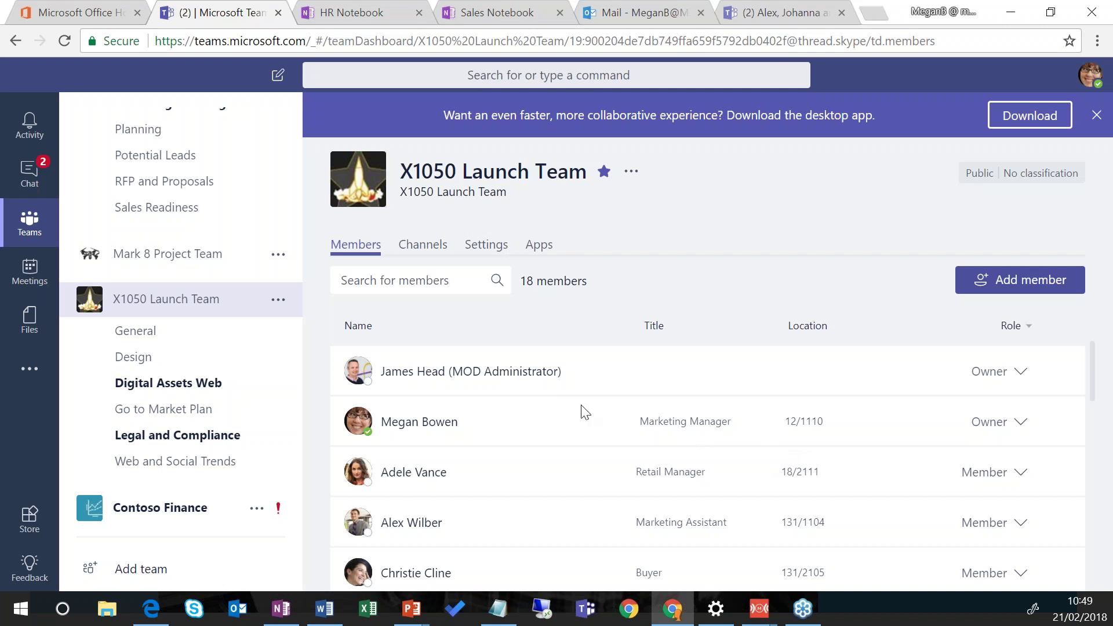
Step: Switch to Chat and open the recent three-person group conversation
left_click(30, 173)
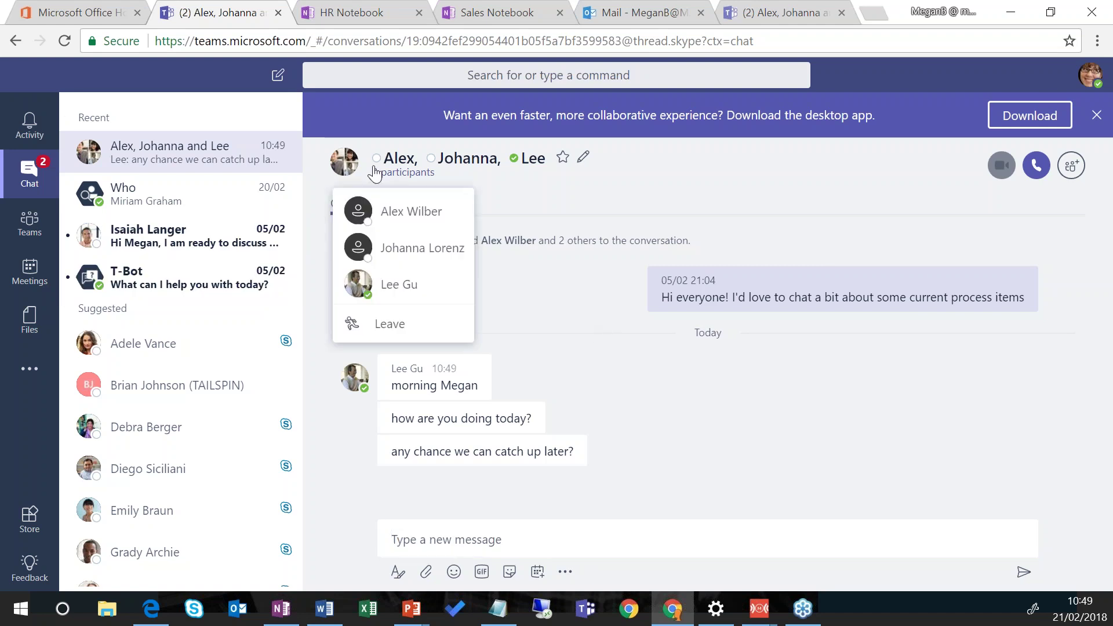
mouse_move(387, 165)
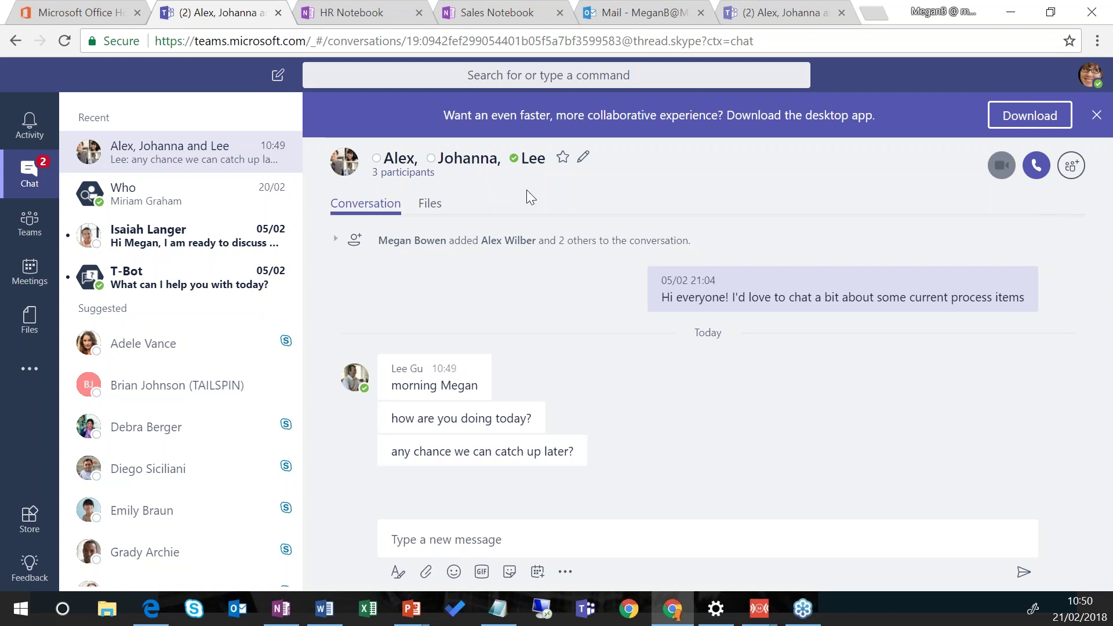
left_click(1070, 168)
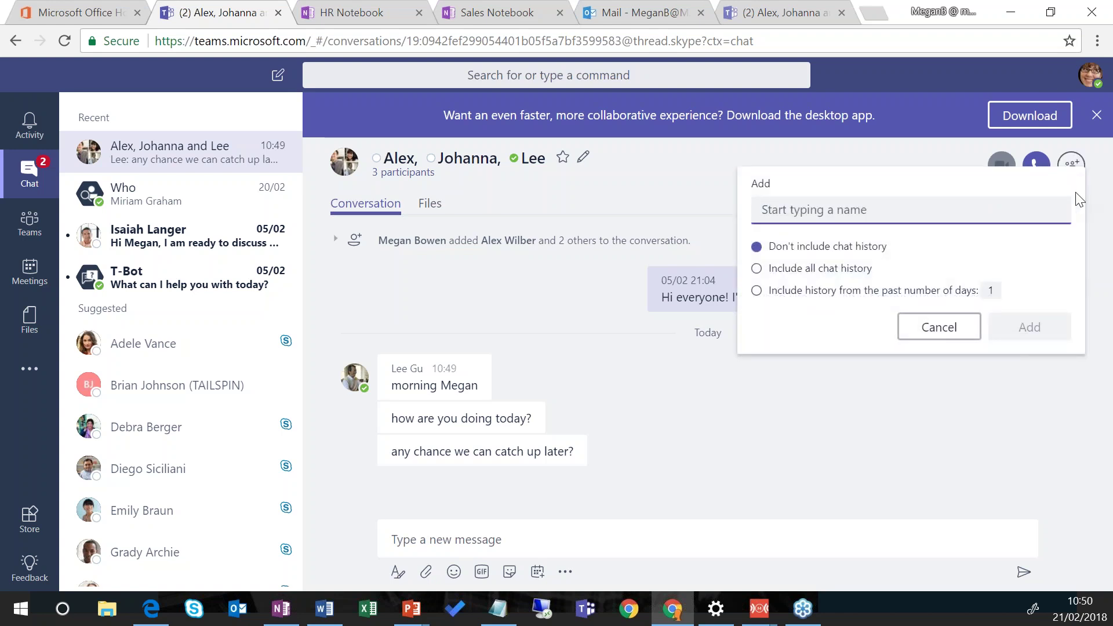
type("nest")
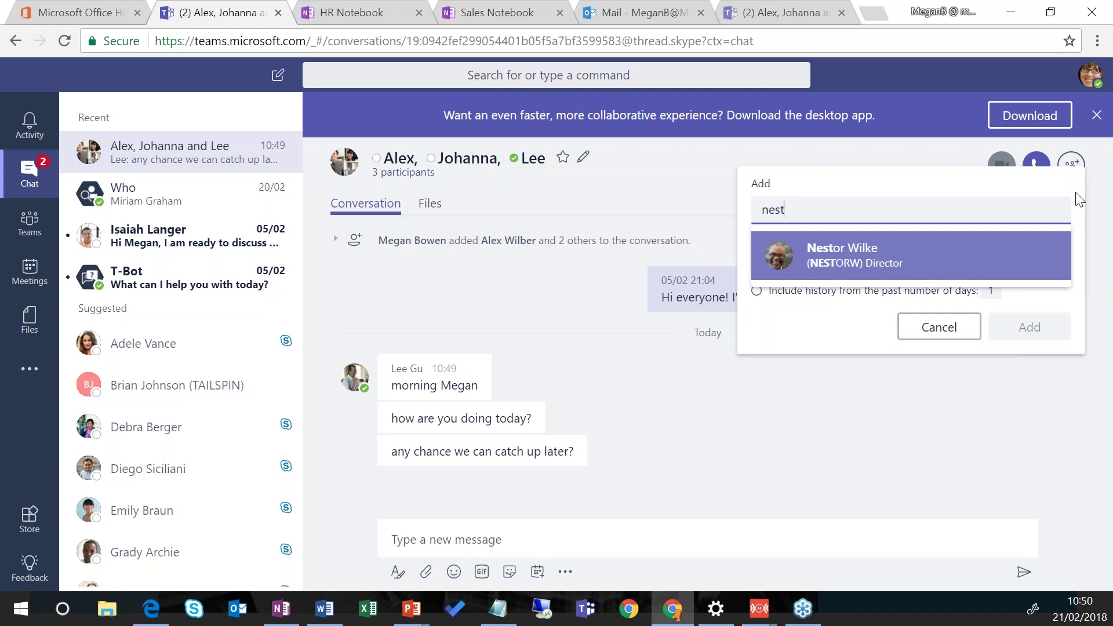
key("BackSpace")
key("BackSpace")
key("BackSpace")
key("BackSpace")
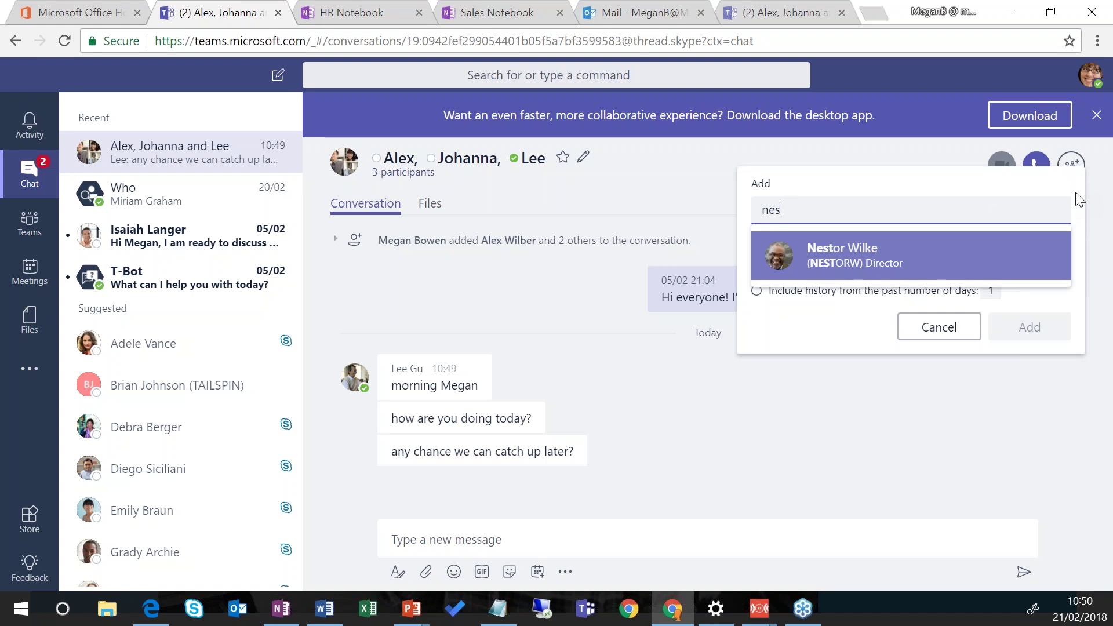
type("miri")
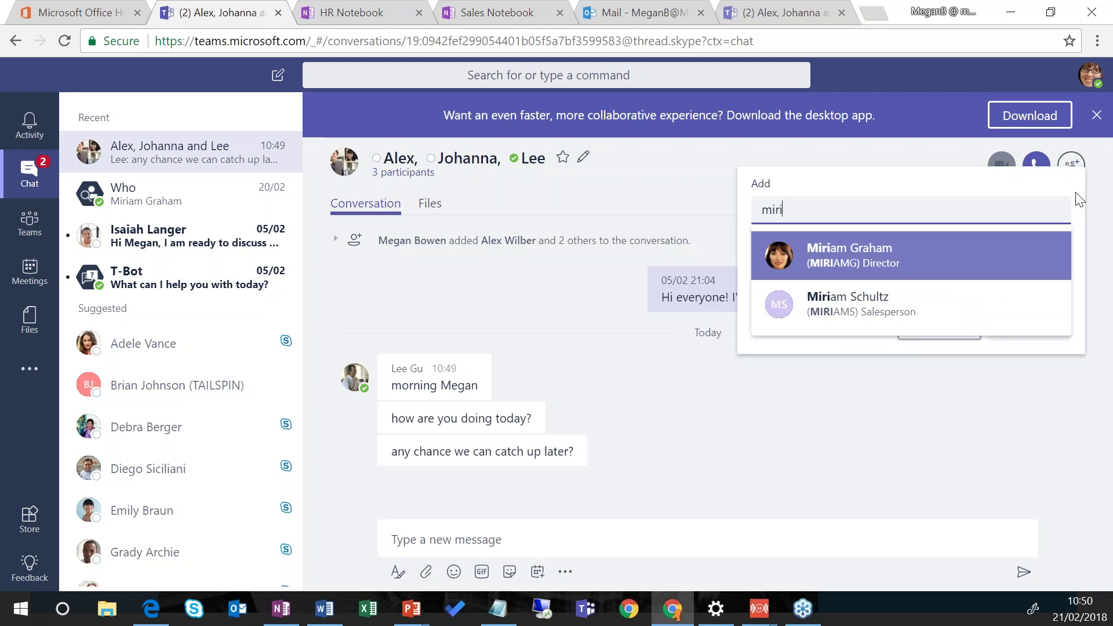
left_click(818, 256)
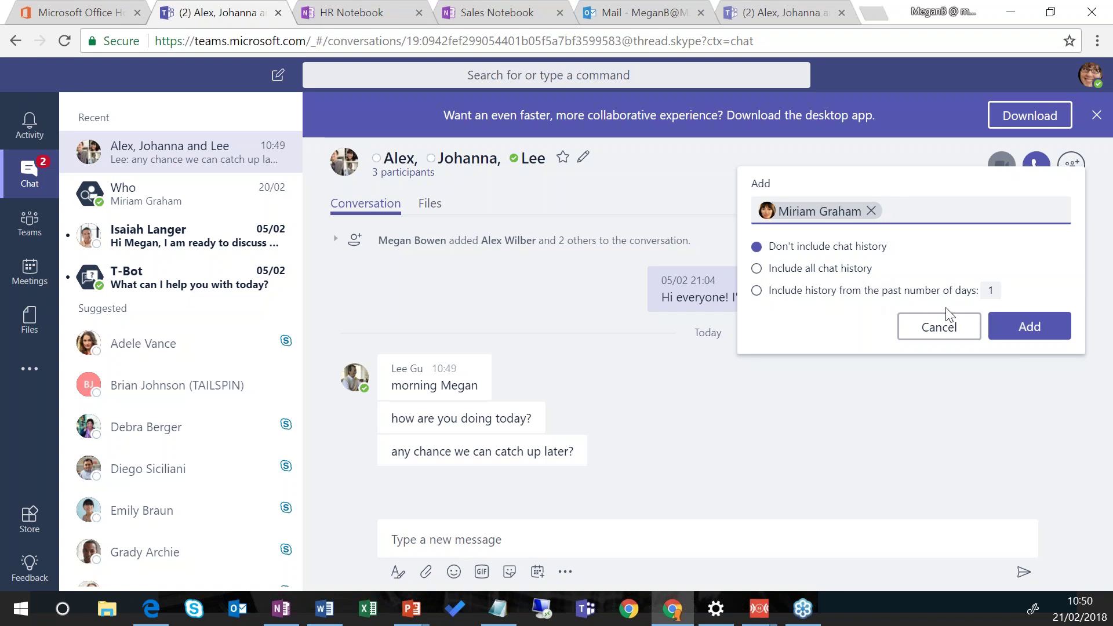
left_click(922, 336)
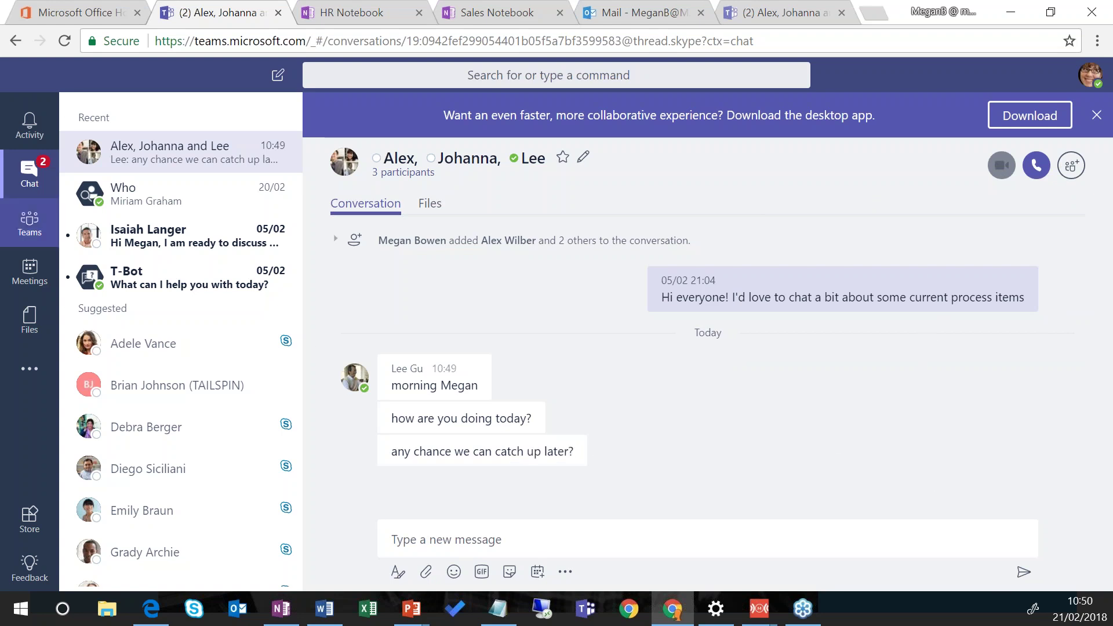
Step: Open the X1050 Launch Team's Design channel from the teams list
left_click(9, 223)
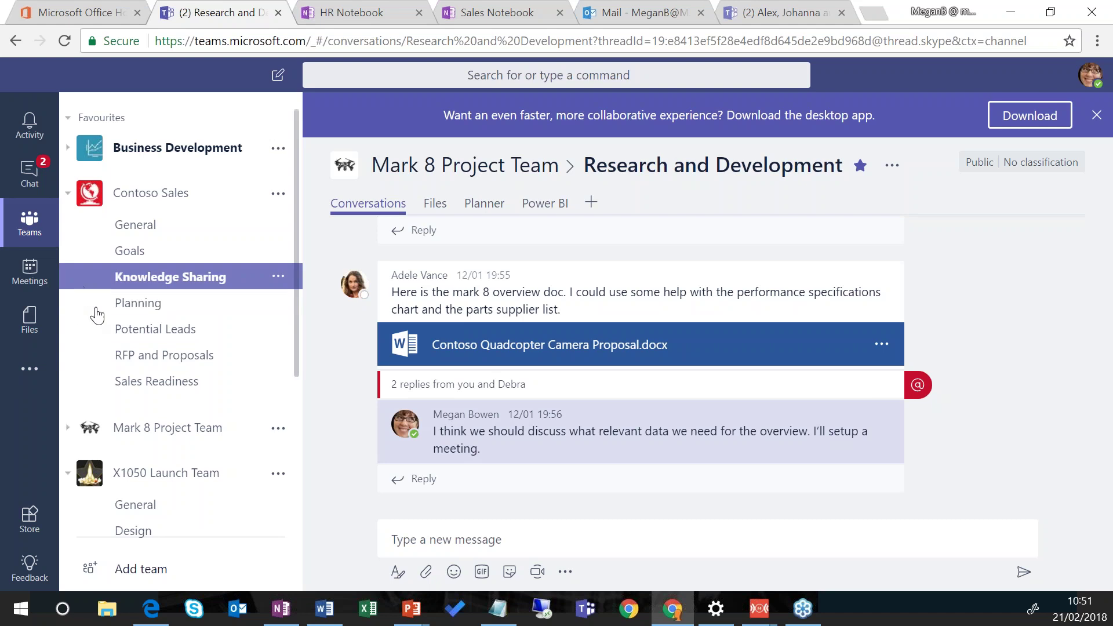
scroll(167, 486, "down", 3)
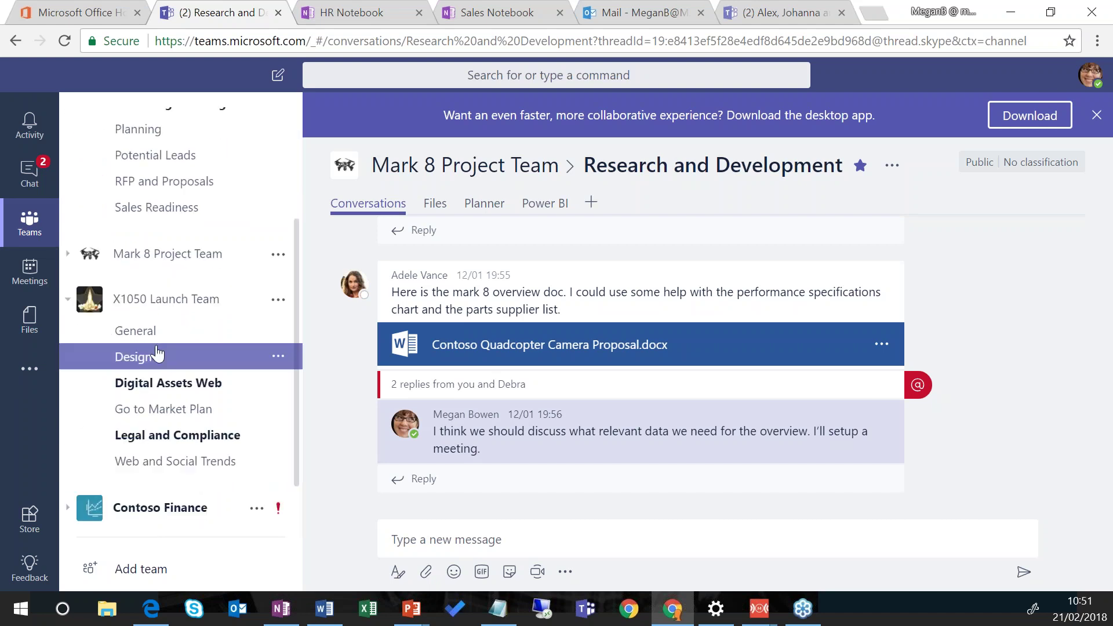
left_click(124, 360)
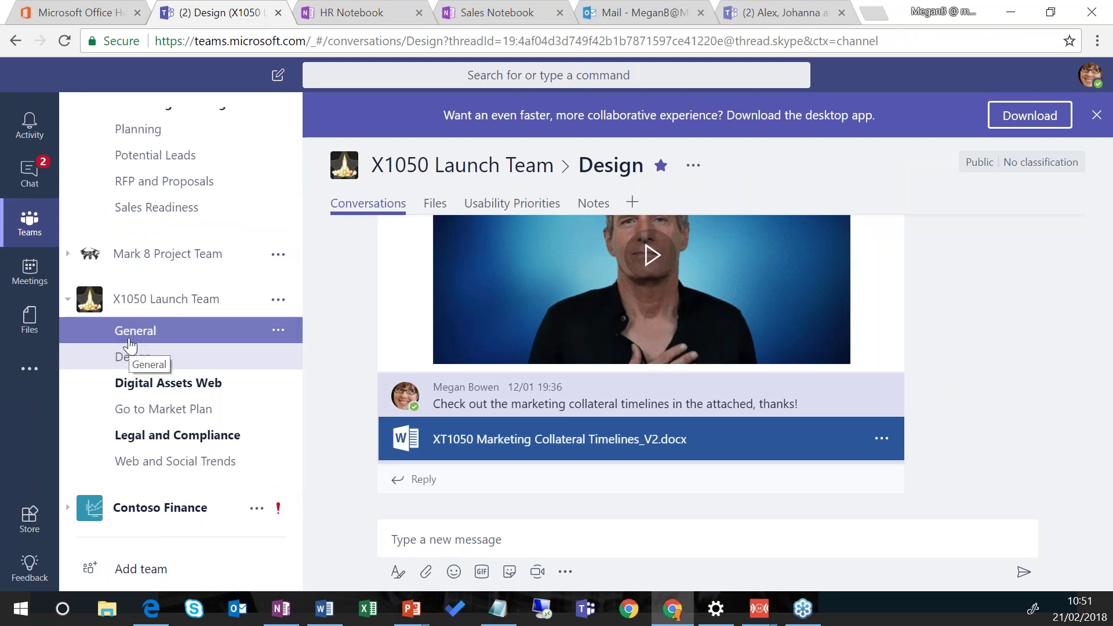
Step: Scroll through the Design channel posts, including the high-priority IMPORTANT feedback request
left_click(448, 445)
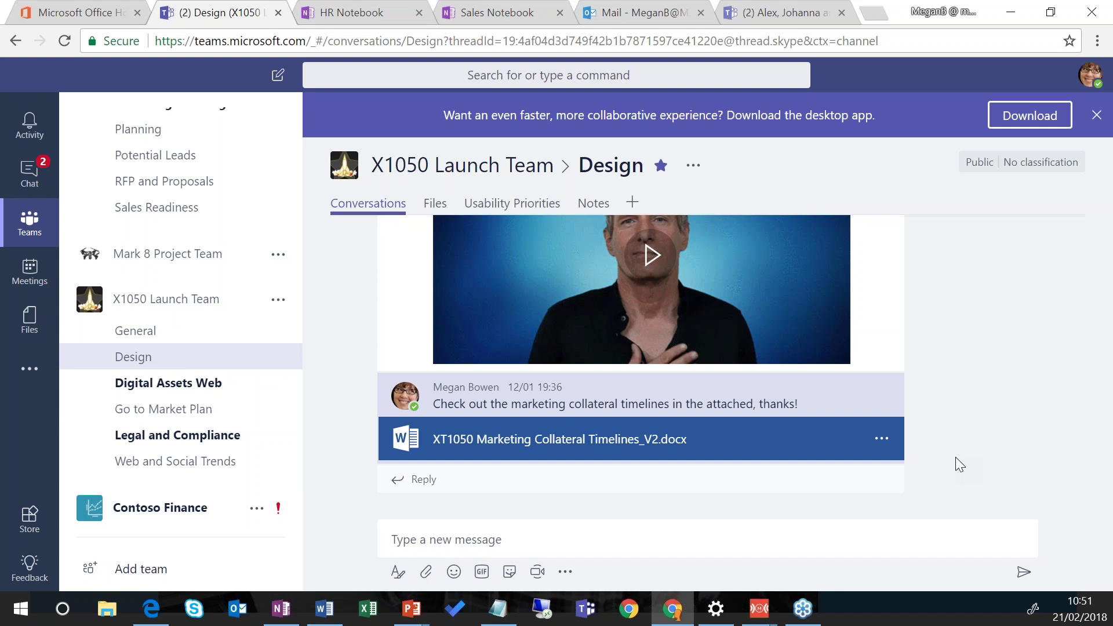
scroll(1033, 435, "up", 5)
left_click_drag(1108, 439, 1109, 335)
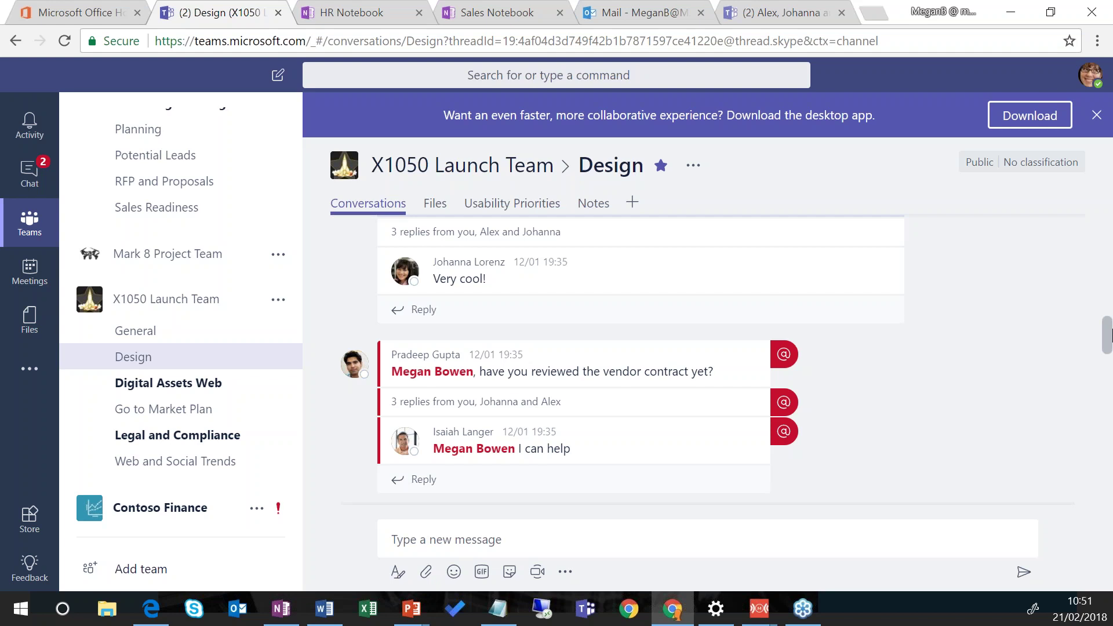
left_click_drag(1109, 328, 1108, 264)
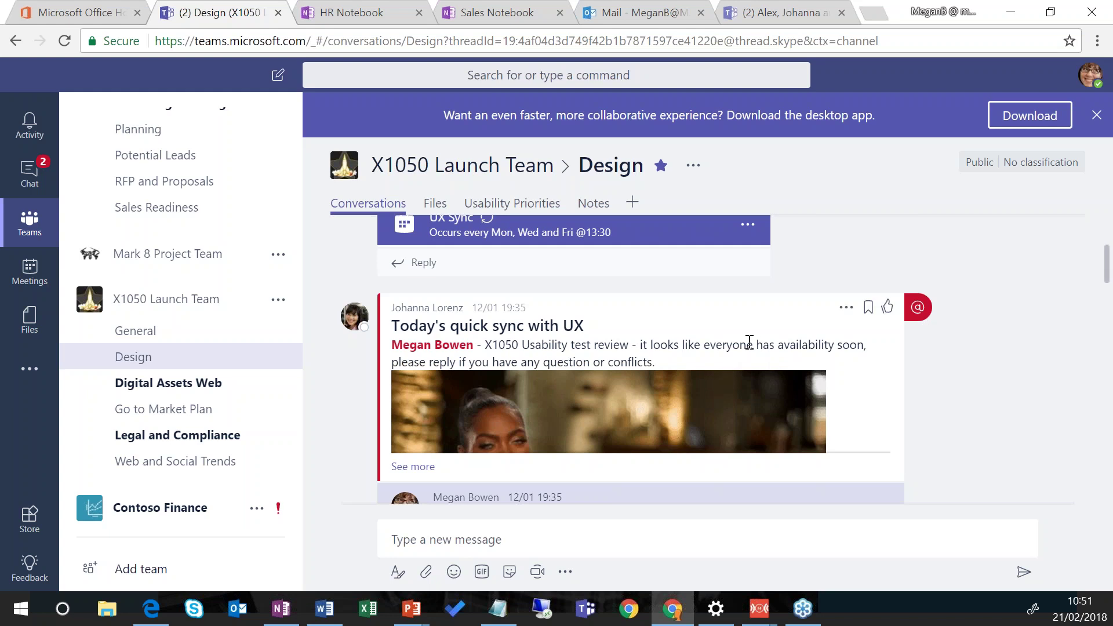
scroll(1101, 258, "down", 1)
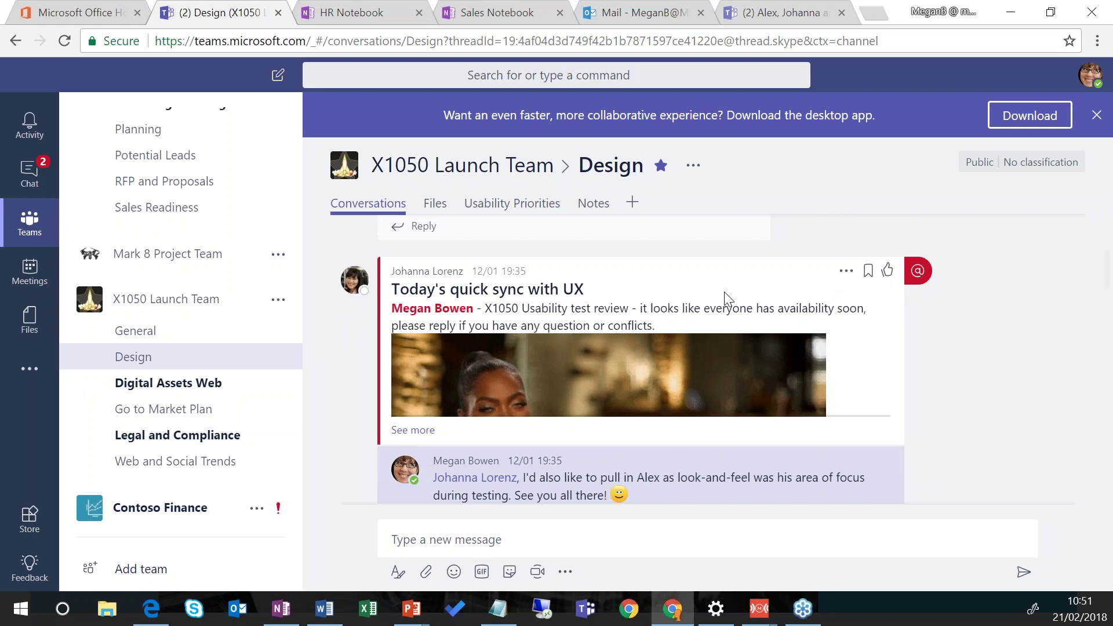
mouse_move(416, 313)
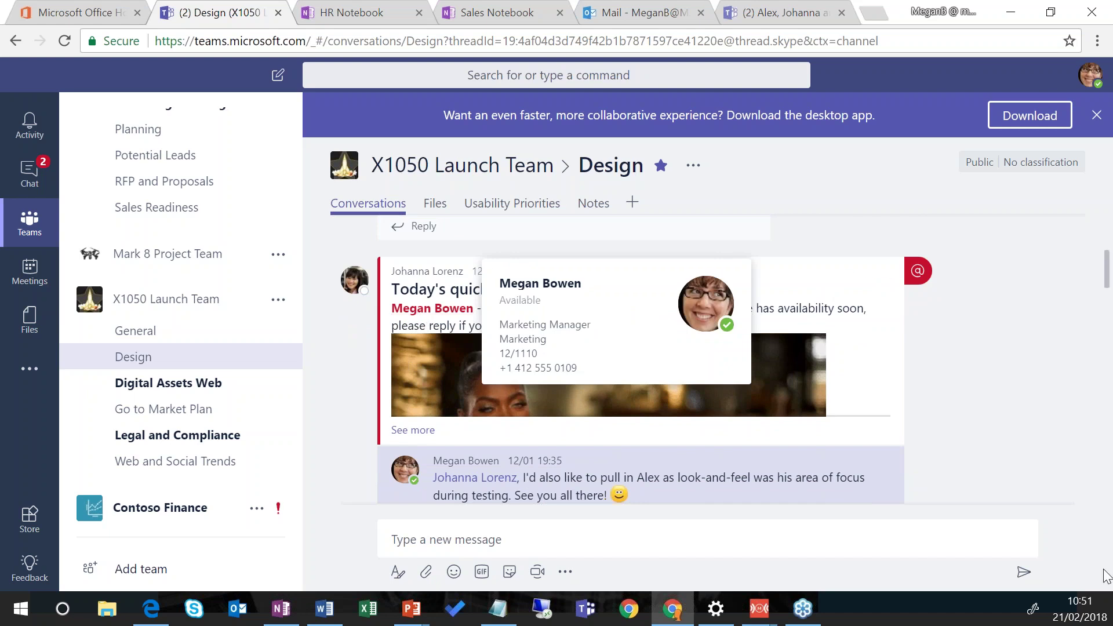
scroll(988, 351, "down", 3)
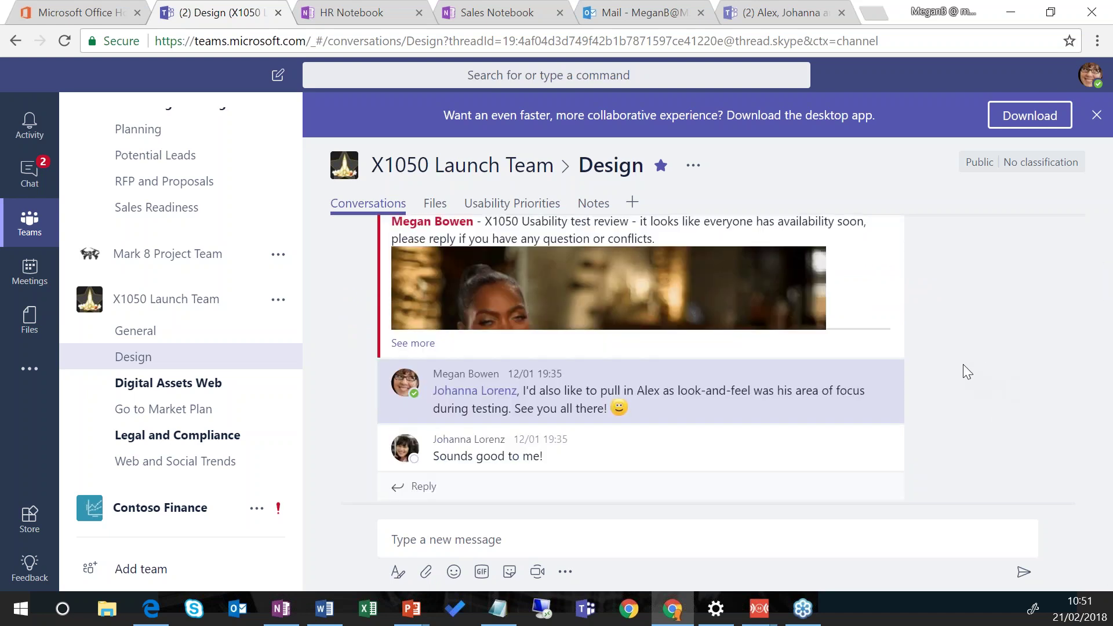
scroll(952, 342, "down", 6)
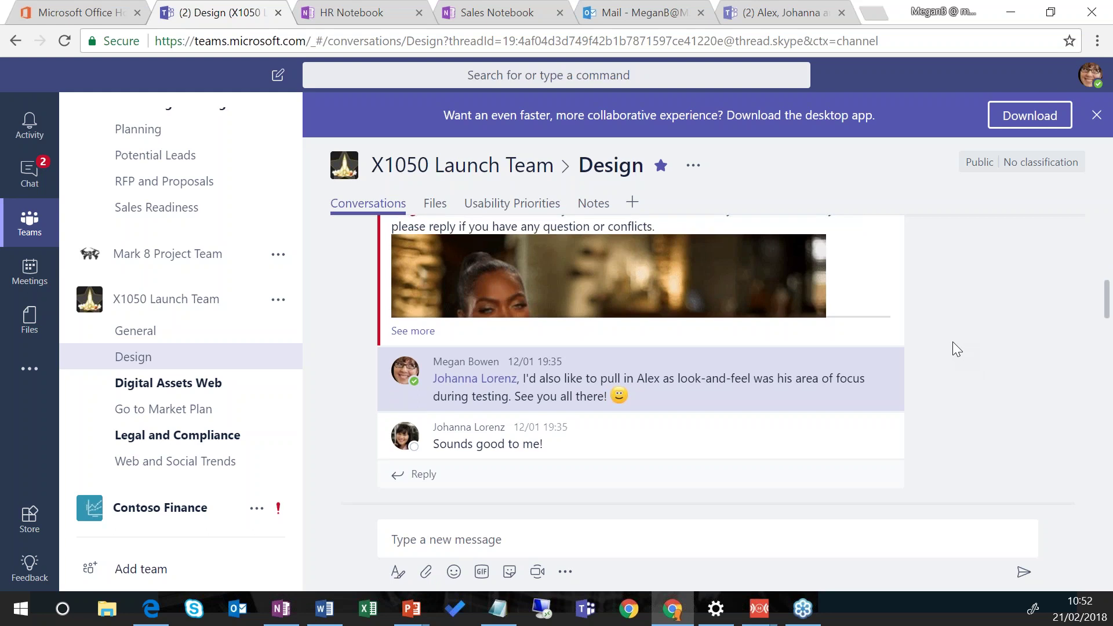
scroll(951, 339, "down", 8)
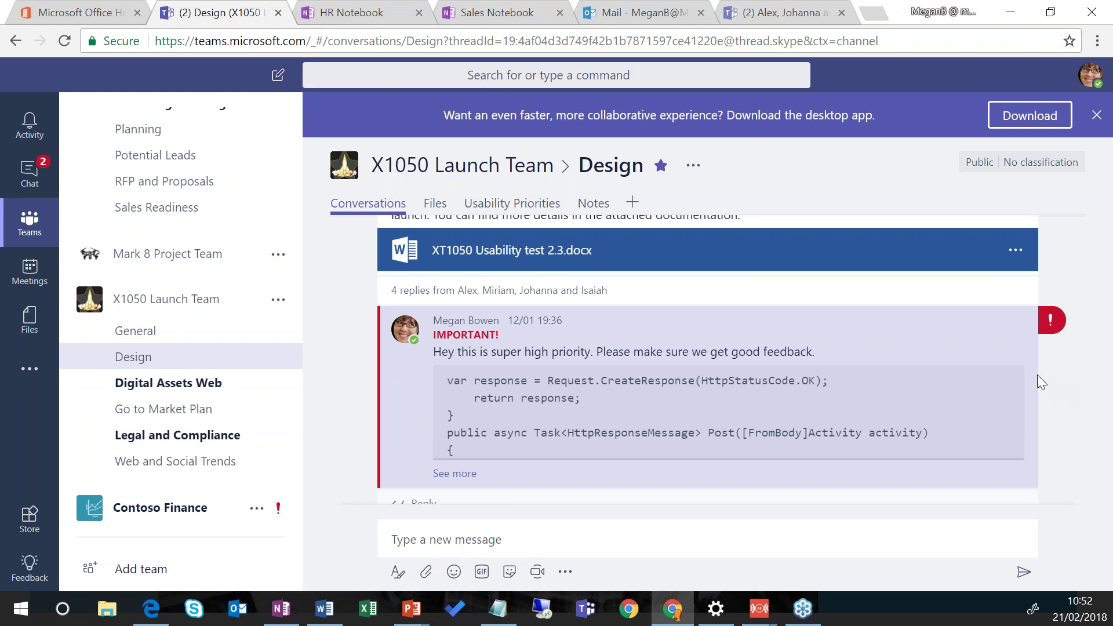
mouse_move(1010, 337)
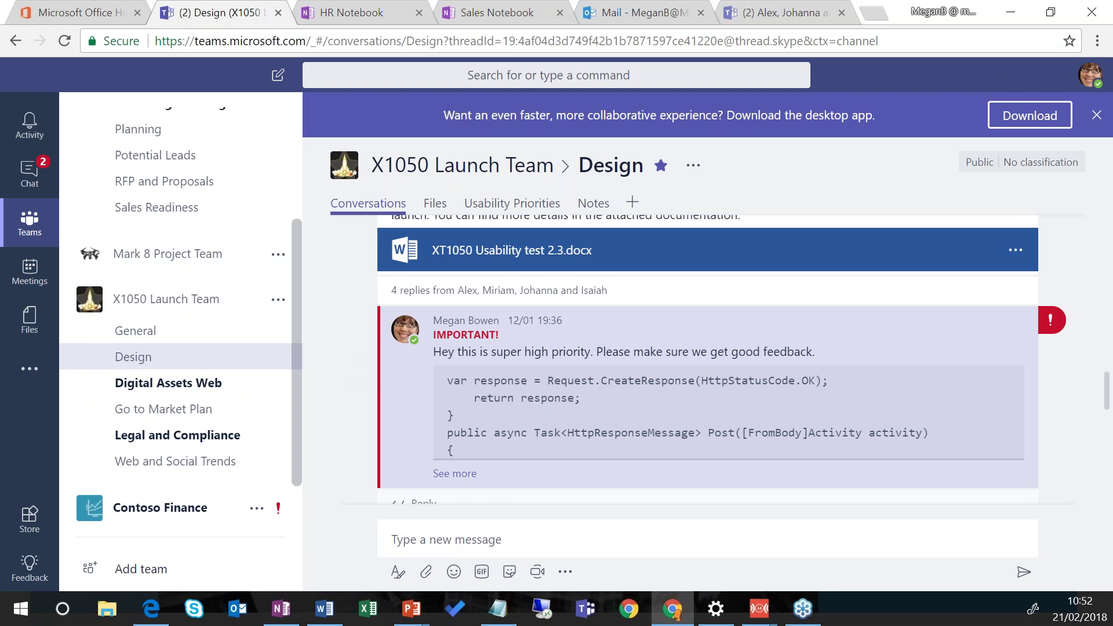
Step: Check the Design channel's email address, then switch to the Go to Market Plan channel
left_click(695, 168)
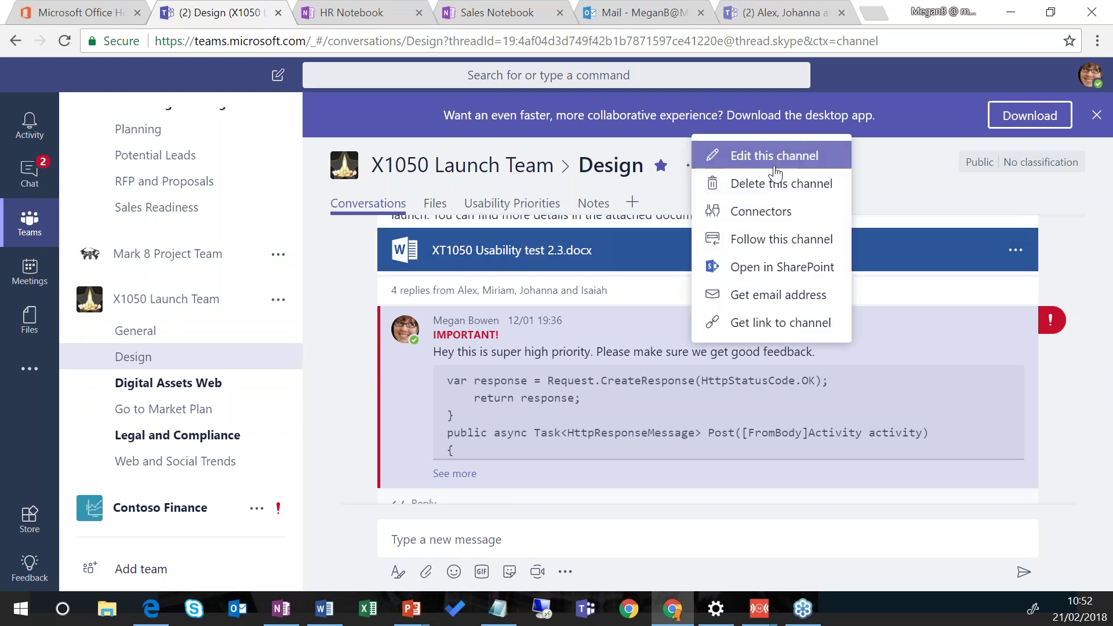
left_click(810, 294)
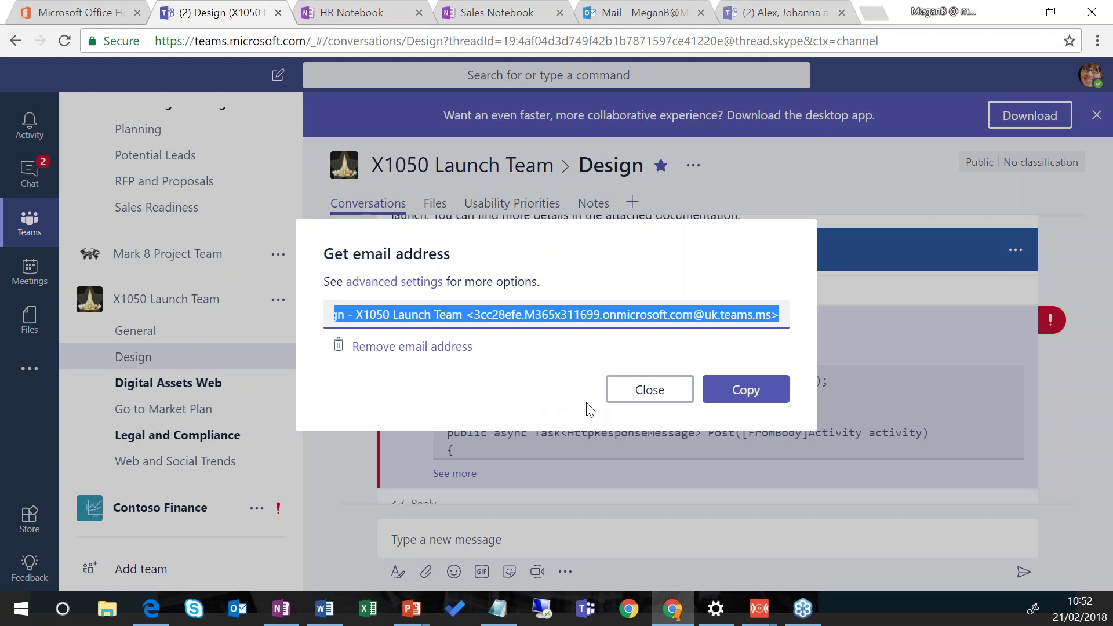
left_click(637, 397)
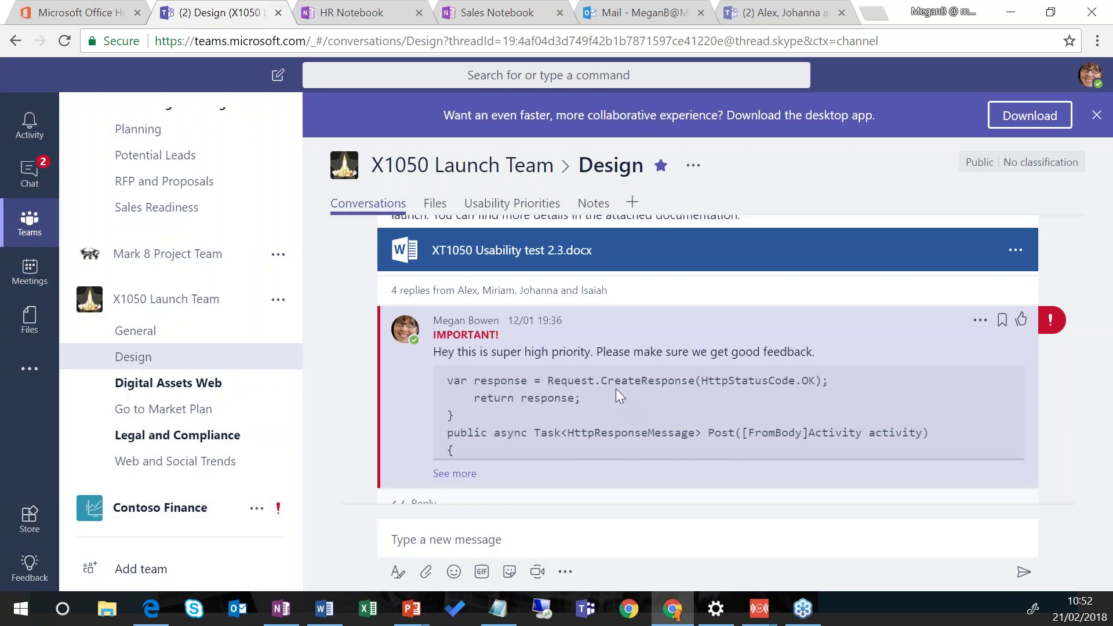
left_click(207, 410)
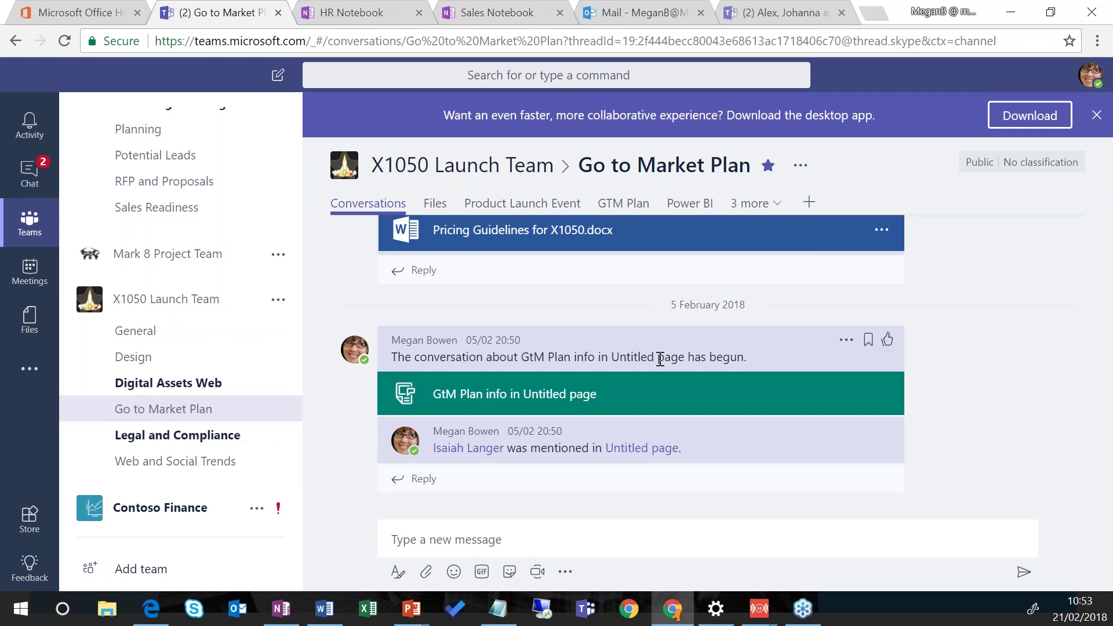
scroll(770, 405, "up", 2)
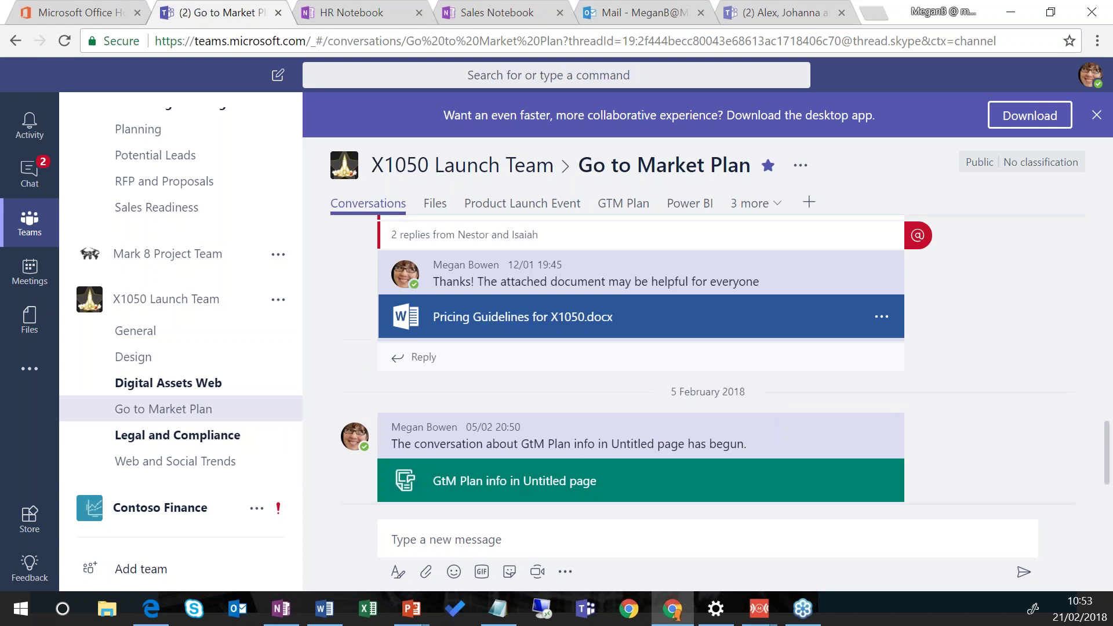
scroll(771, 405, "up", 2)
scroll(716, 415, "up", 2)
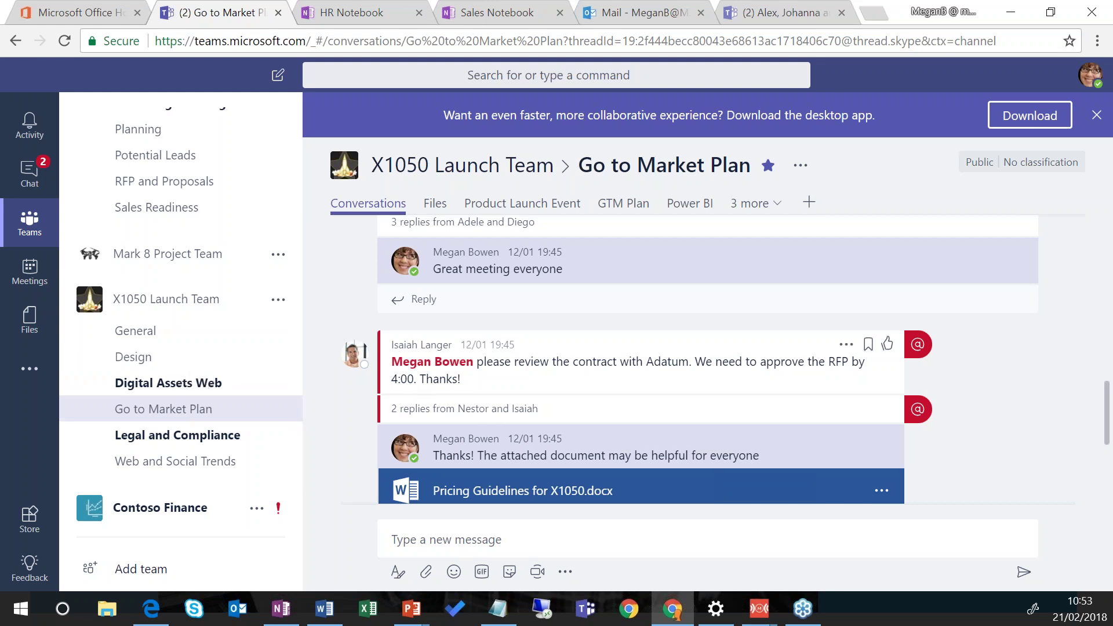
scroll(494, 400, "down", 2)
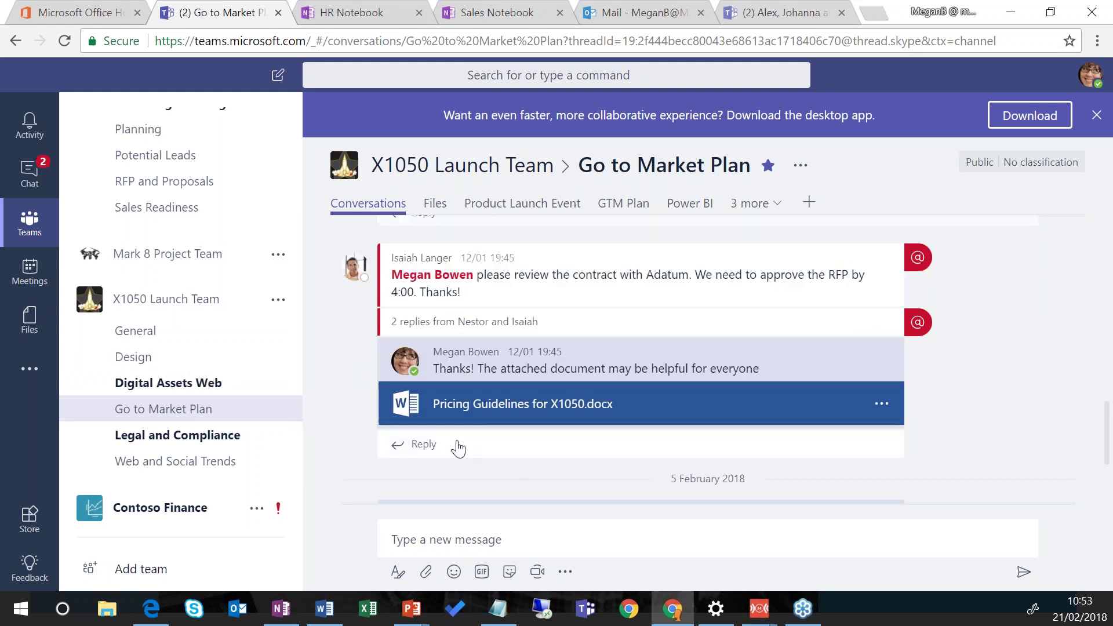
Step: Reply in the pricing guidelines thread mentioning a colleague: 'can I get your input on this'
left_click(416, 444)
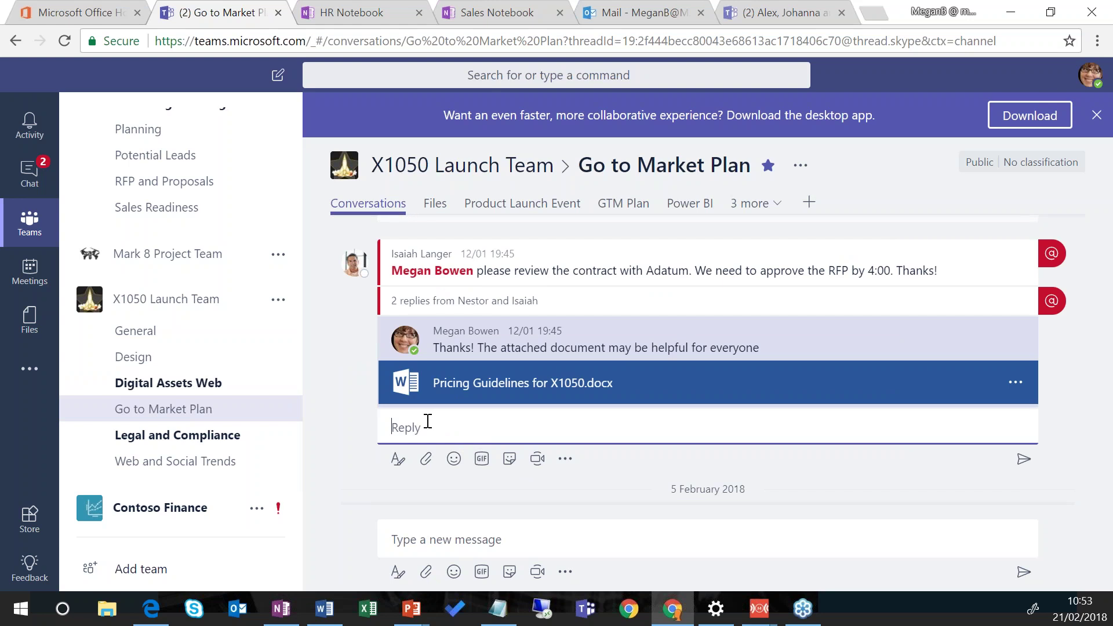
type("@ale")
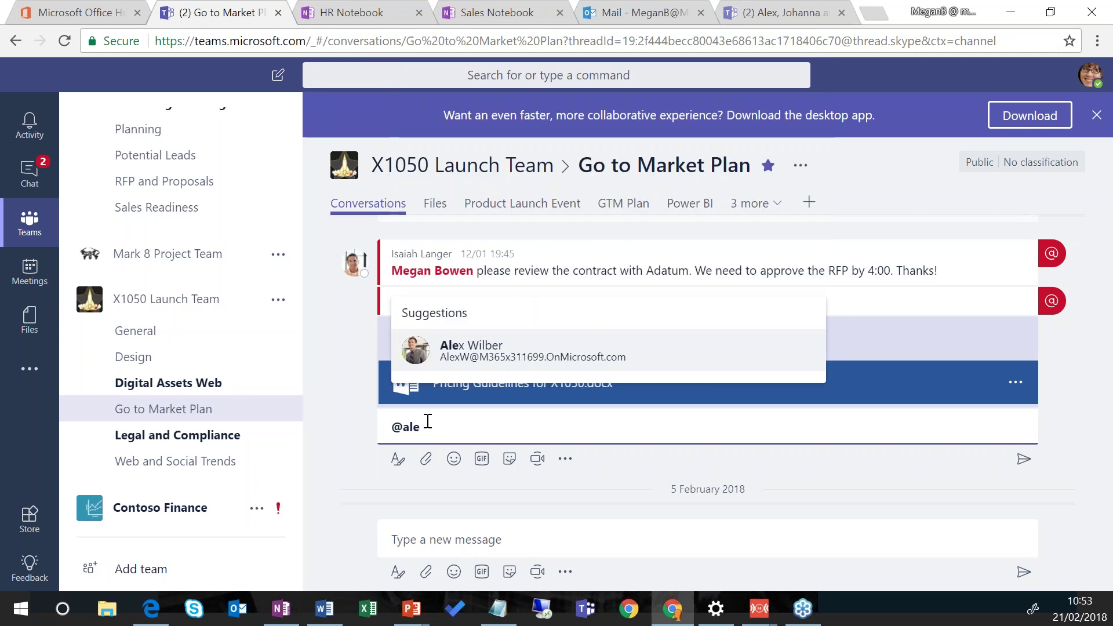
left_click(483, 351)
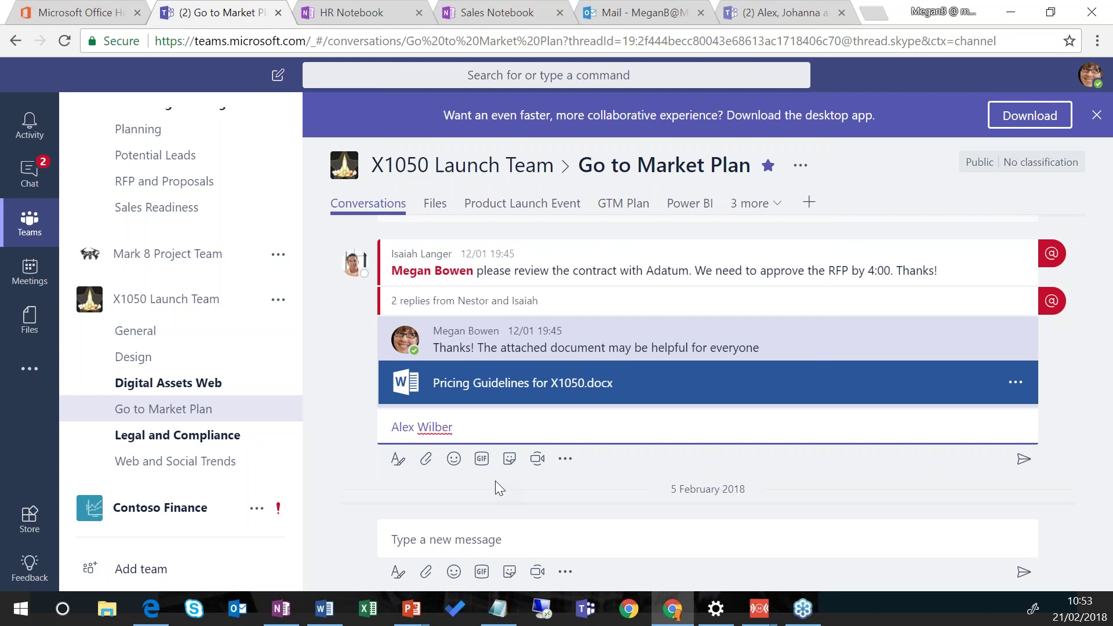
type(", can I get your input on this")
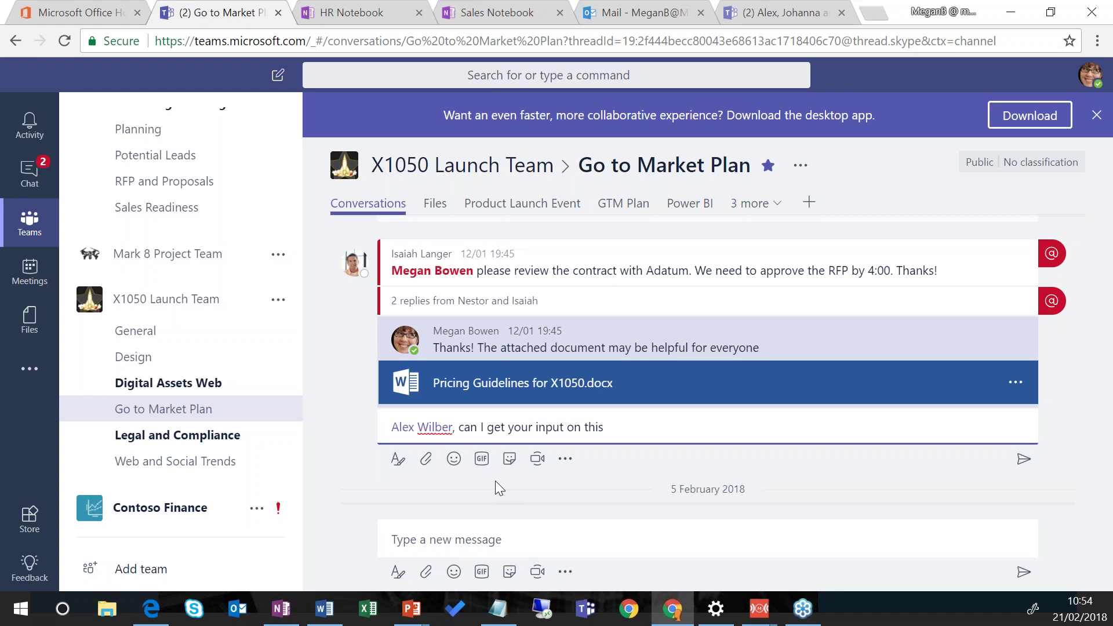
Step: Flag the reply as important, send it, and view the mentioned colleague's profile card
left_click(397, 461)
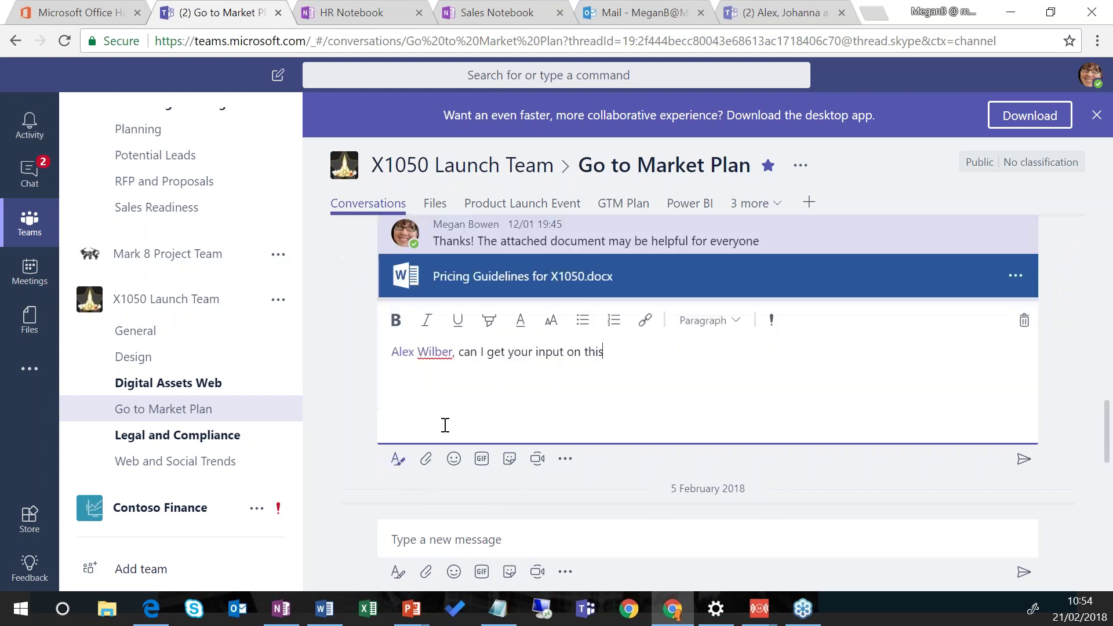
left_click(773, 320)
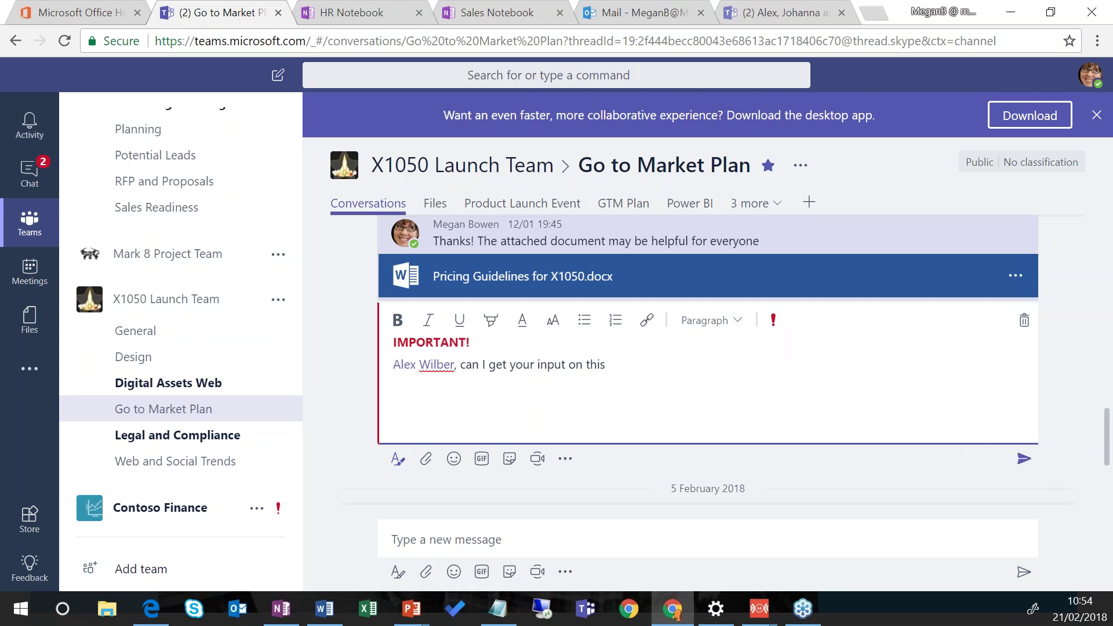
left_click(1024, 458)
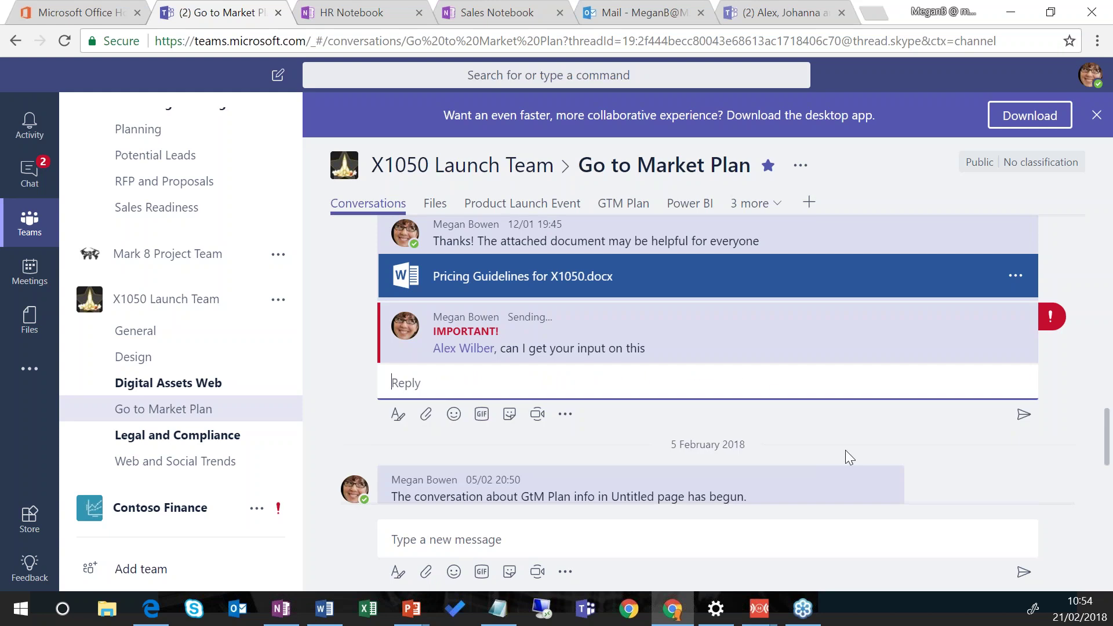
left_click(461, 350)
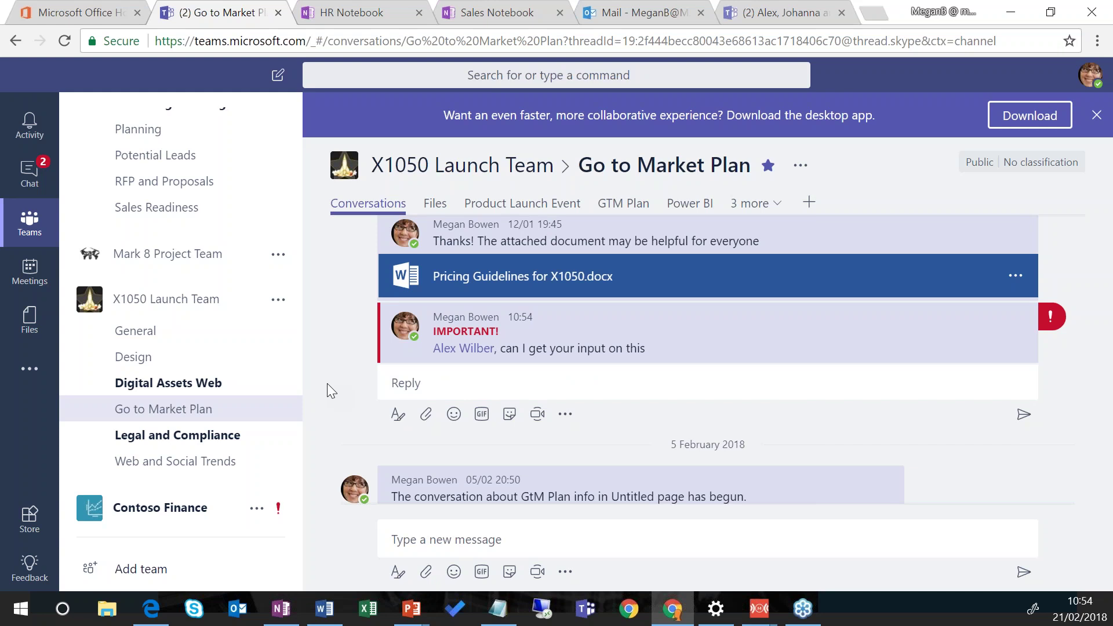
scroll(577, 339, "down", 3)
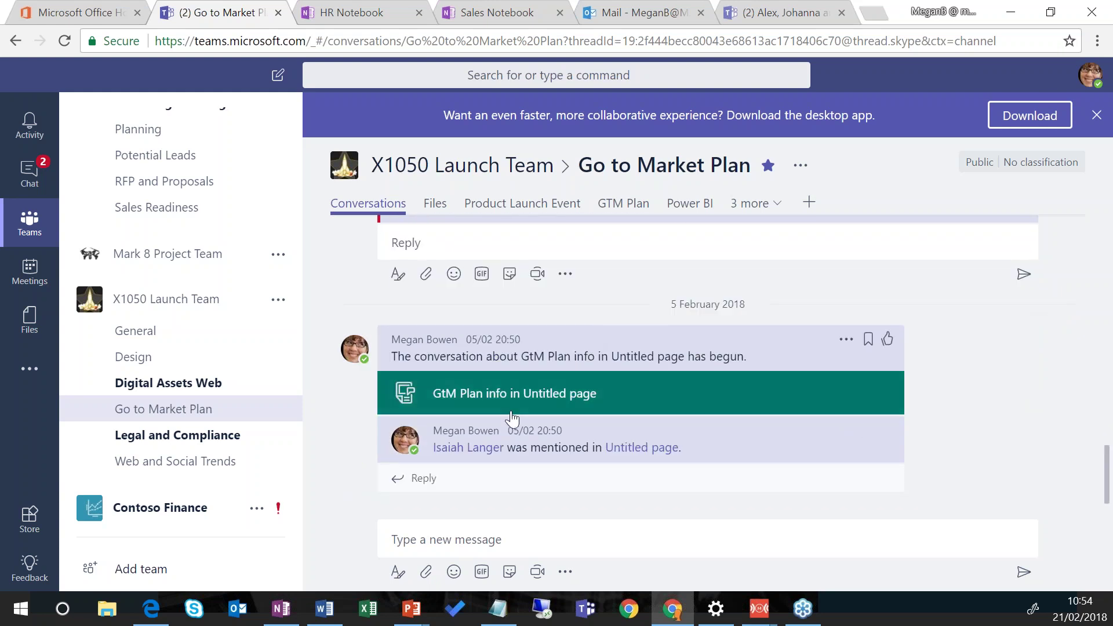
Step: Write 'You guys are awesome!' in a new conversation and add the You're awesome GIF
left_click(509, 529)
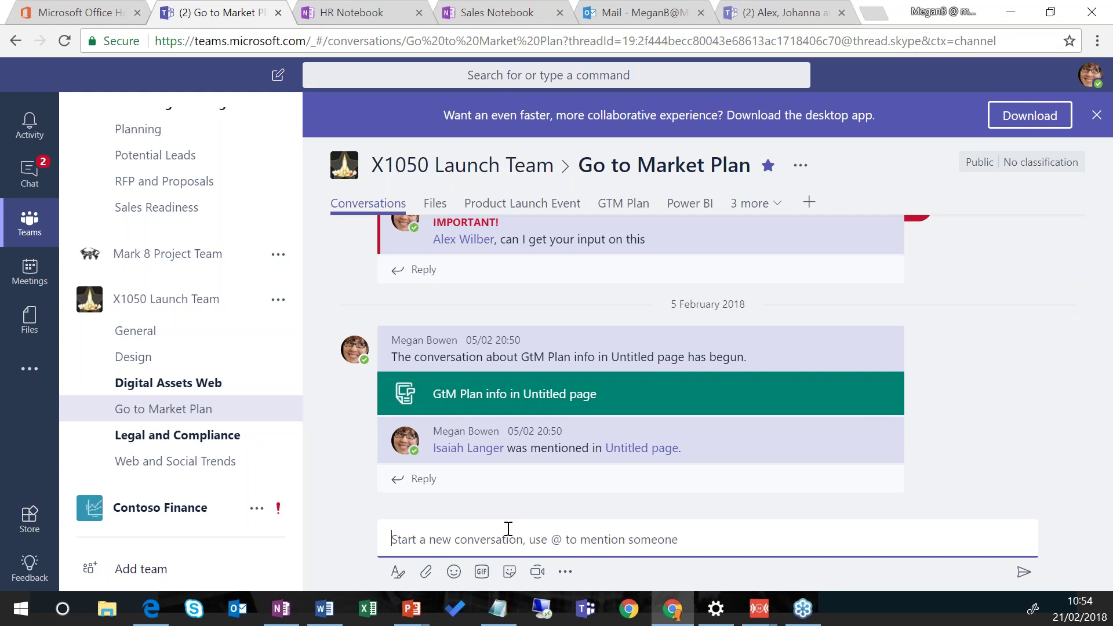
type("You guys ar")
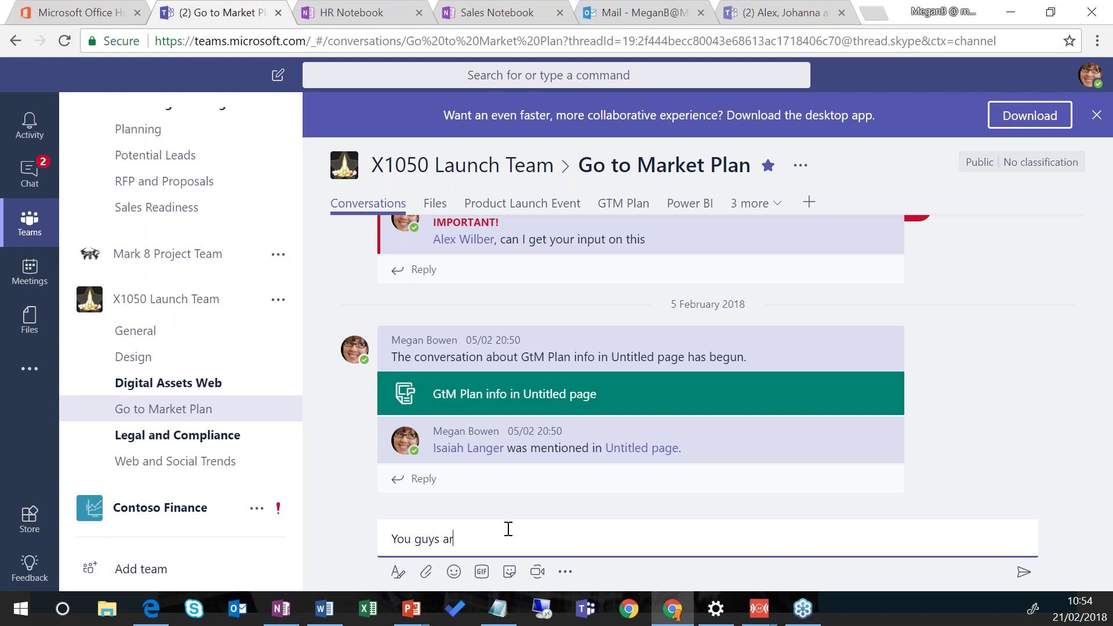
type("e awesome!")
left_click(455, 573)
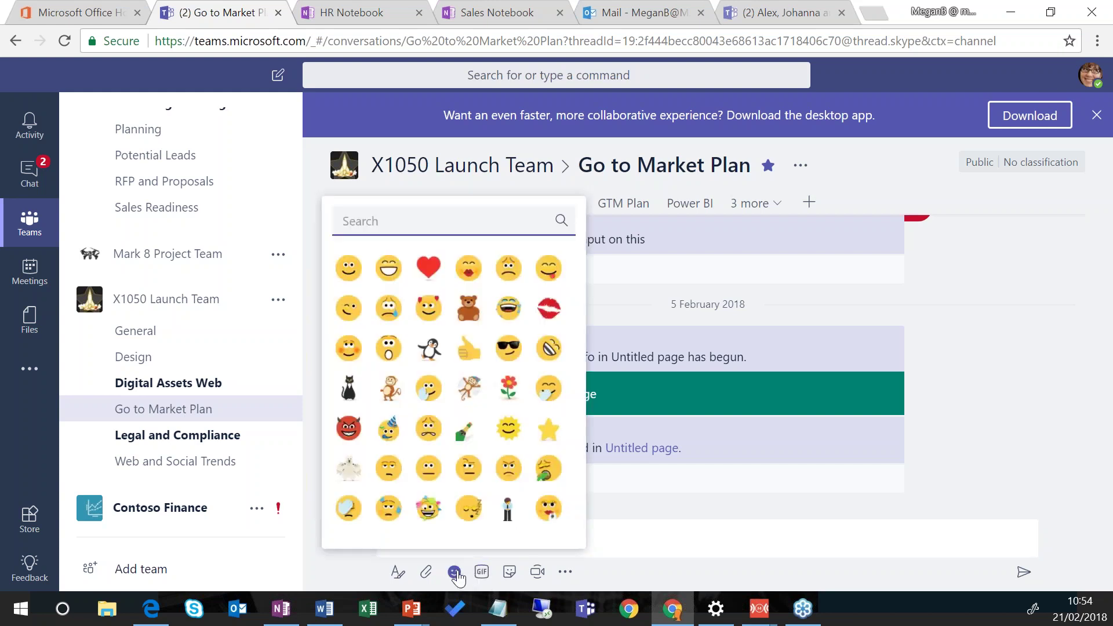
left_click(481, 572)
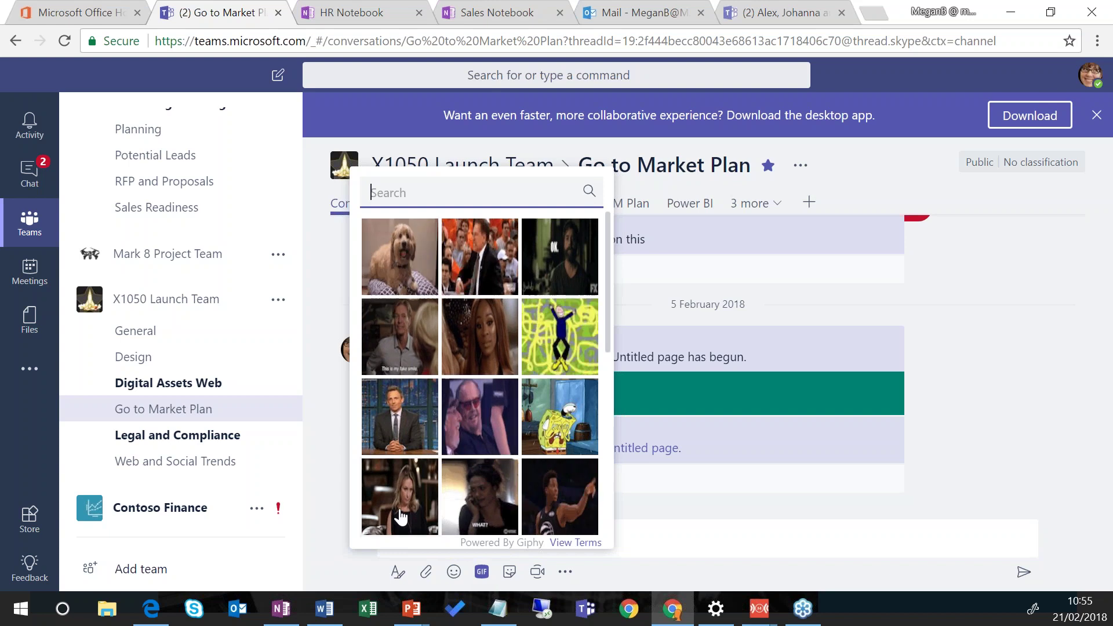
type("aw")
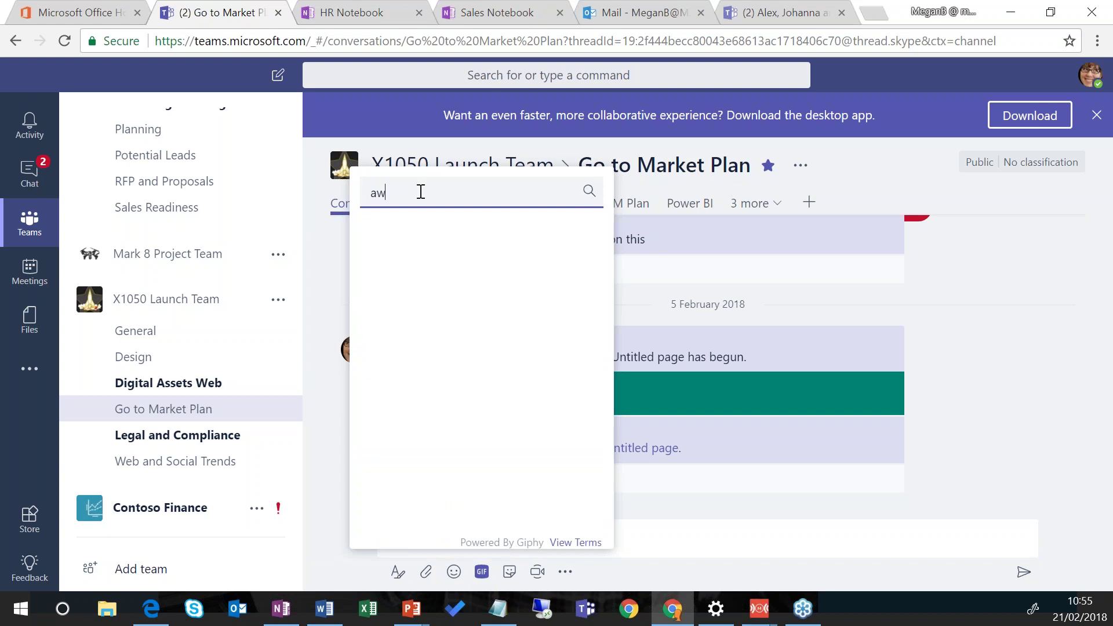
type("es")
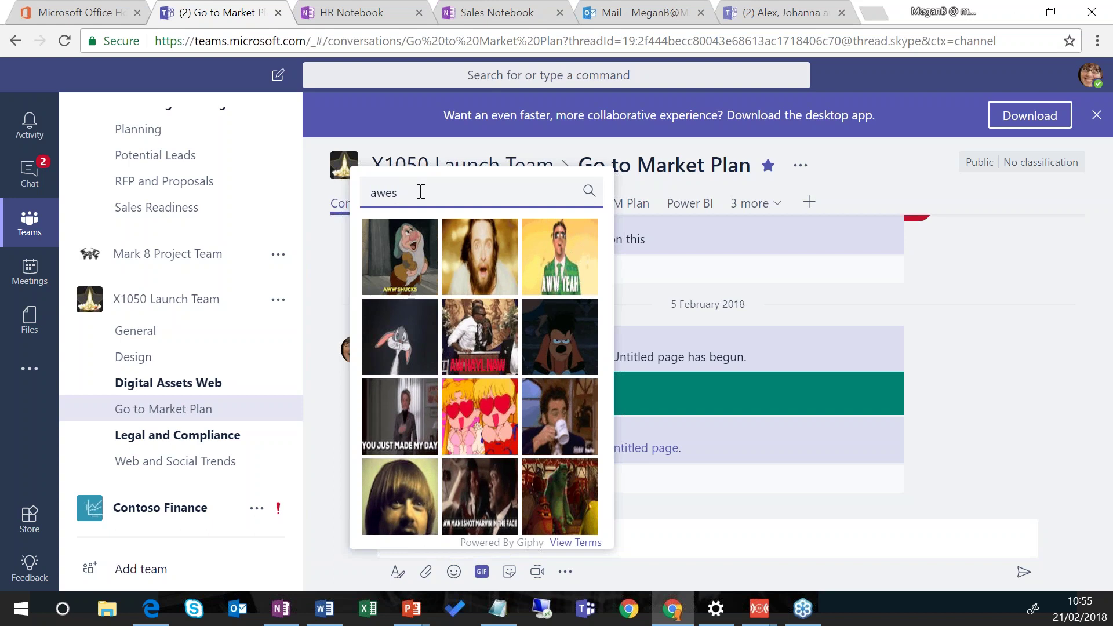
type("om")
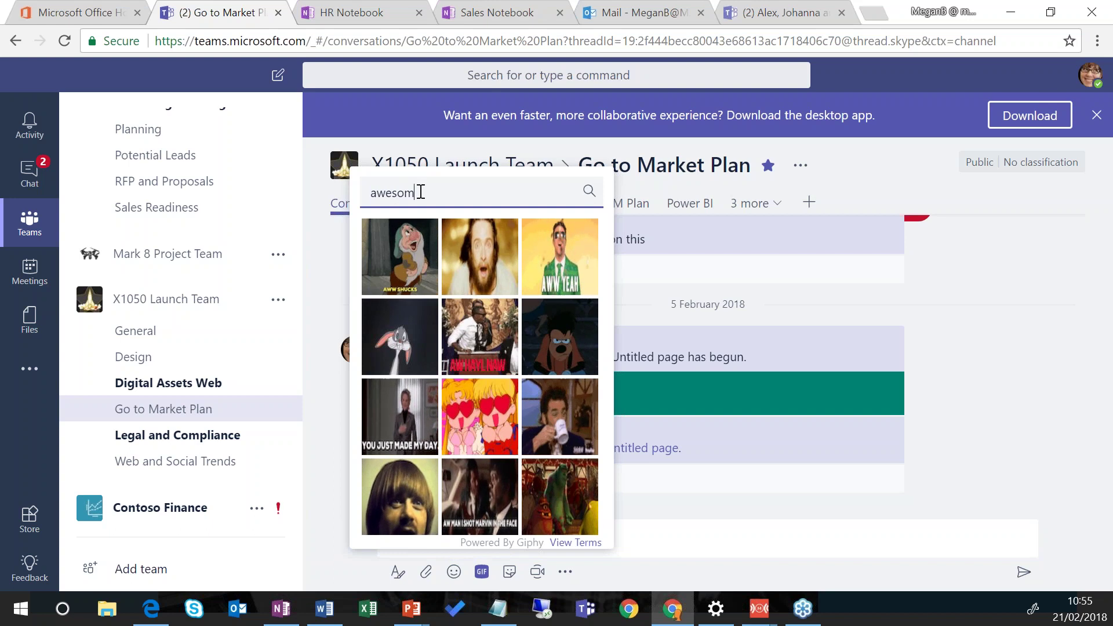
left_click(400, 257)
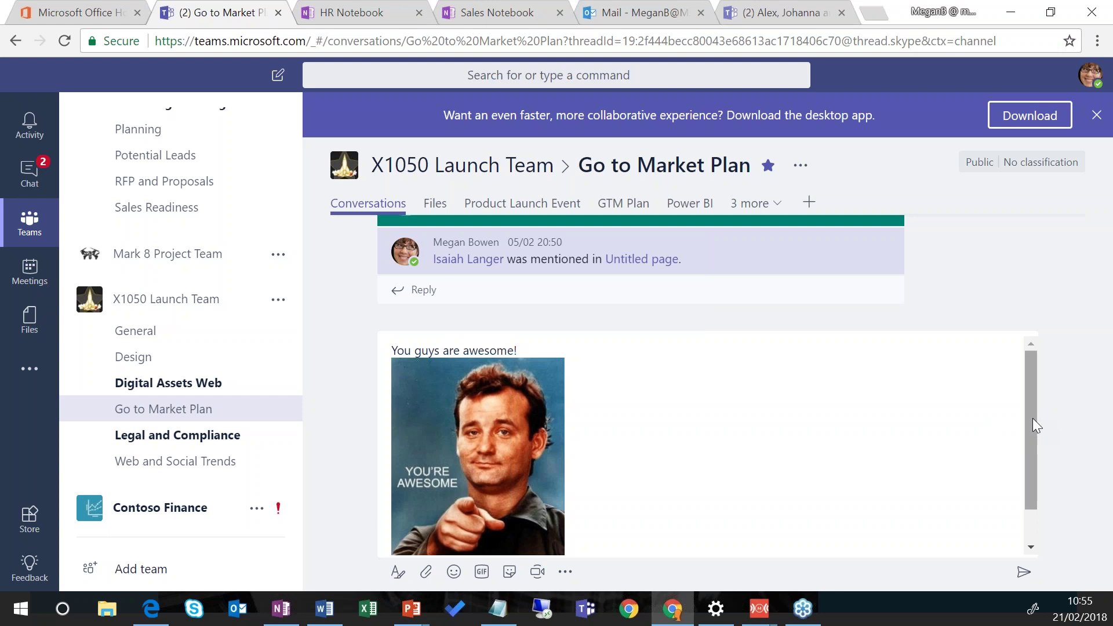
Step: Add the OH YEAH! sticker to the message and post it
scroll(1032, 419, "down", 1)
scroll(1033, 419, "down", 1)
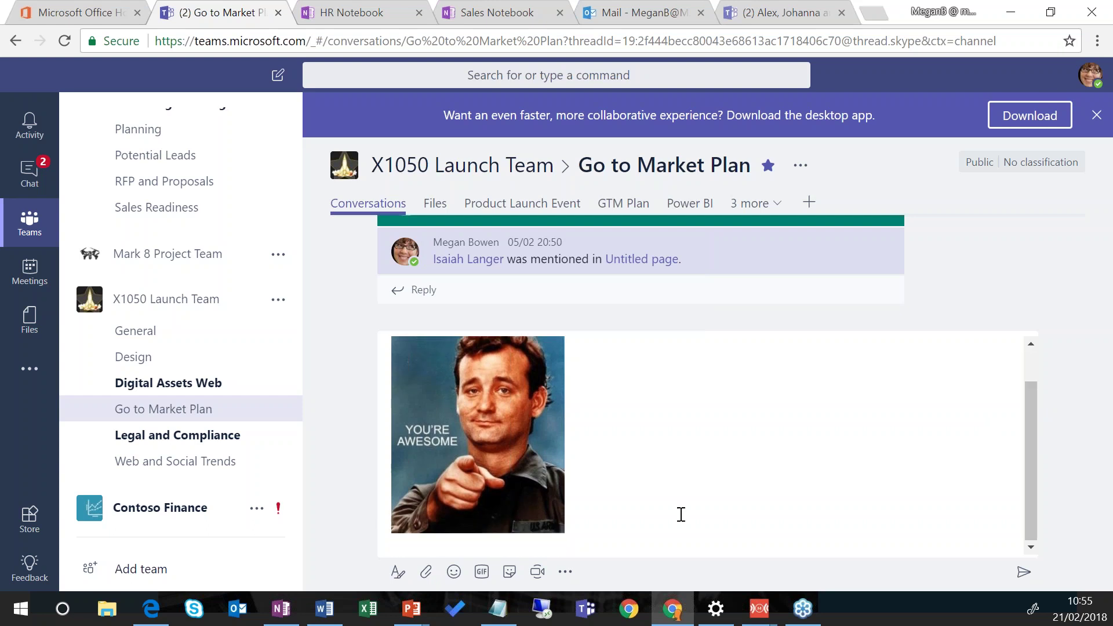
left_click(509, 572)
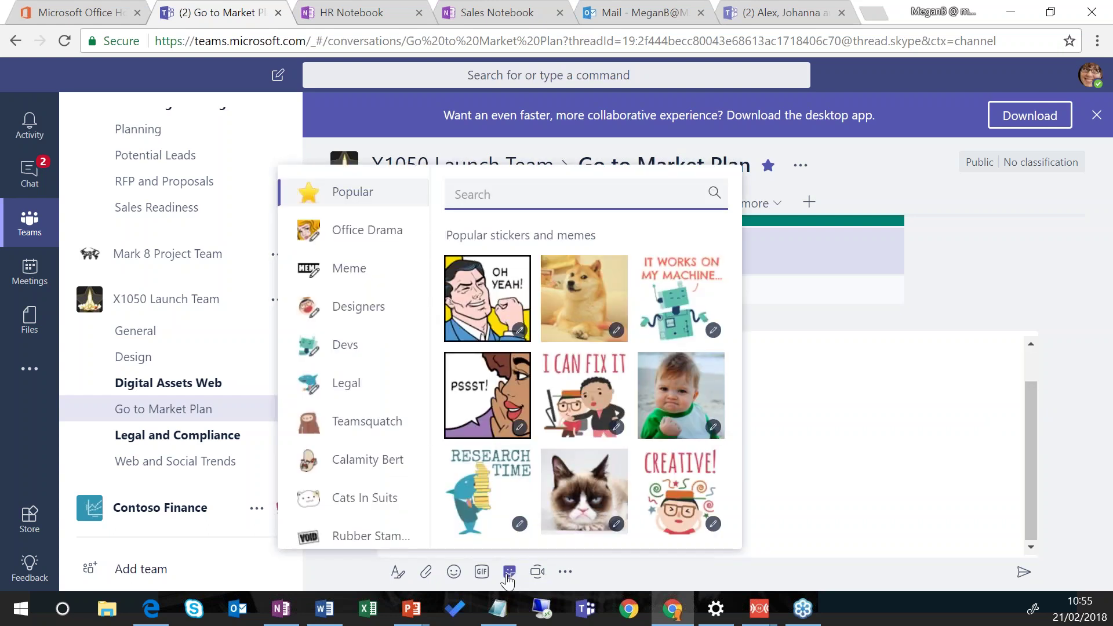
left_click(486, 289)
left_click(497, 471)
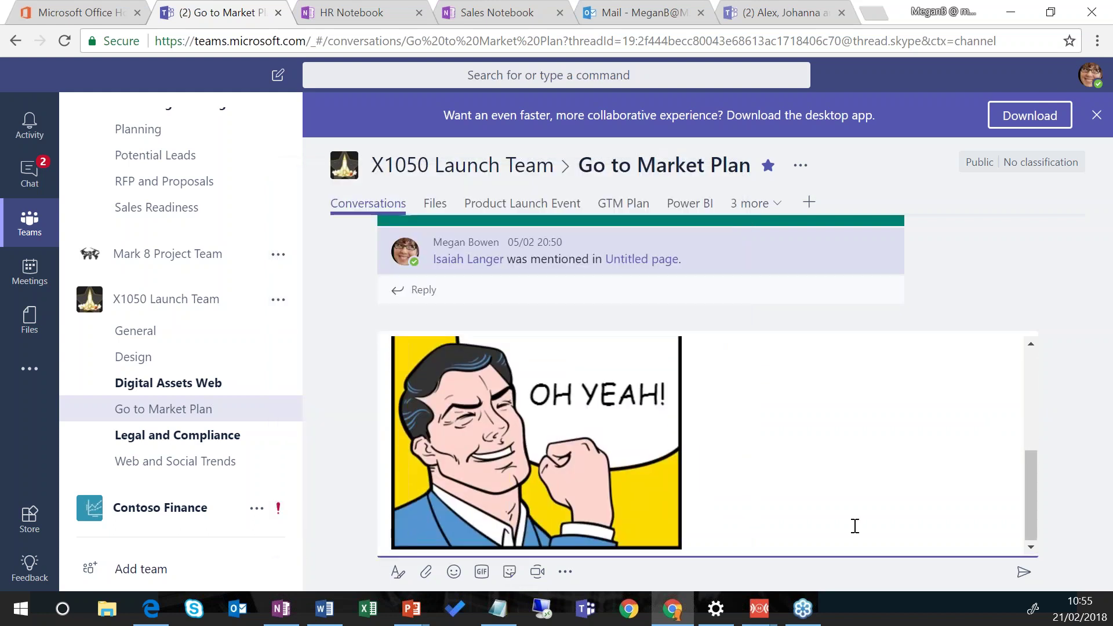
left_click(1024, 574)
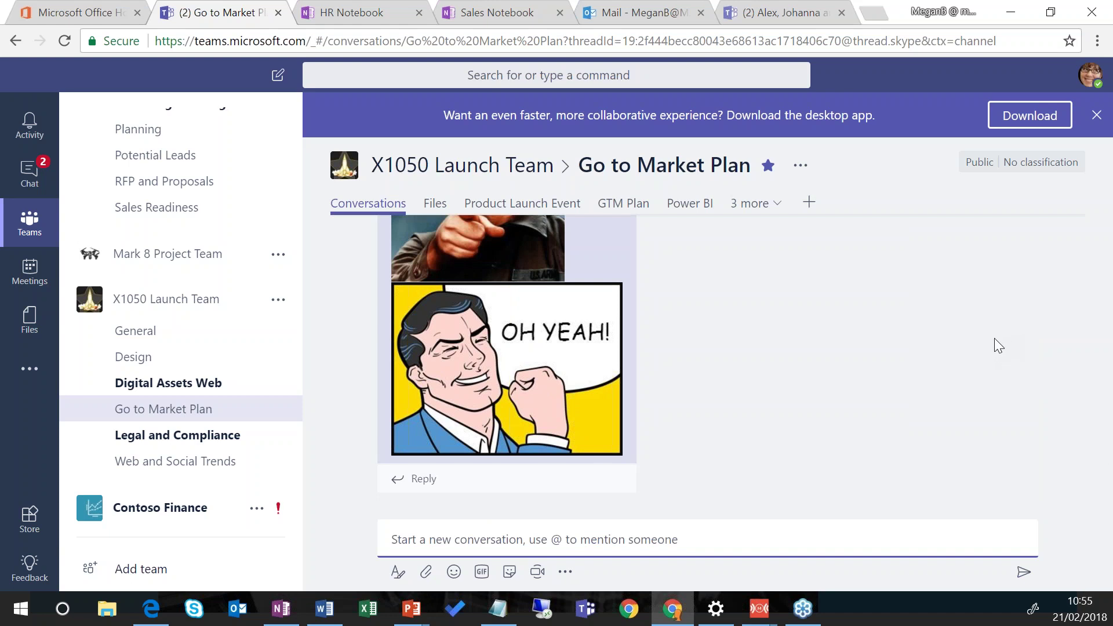
Step: Draft a 'Team Meeting' starting at 12:00, discard it, and show the channel's Files
left_click(535, 573)
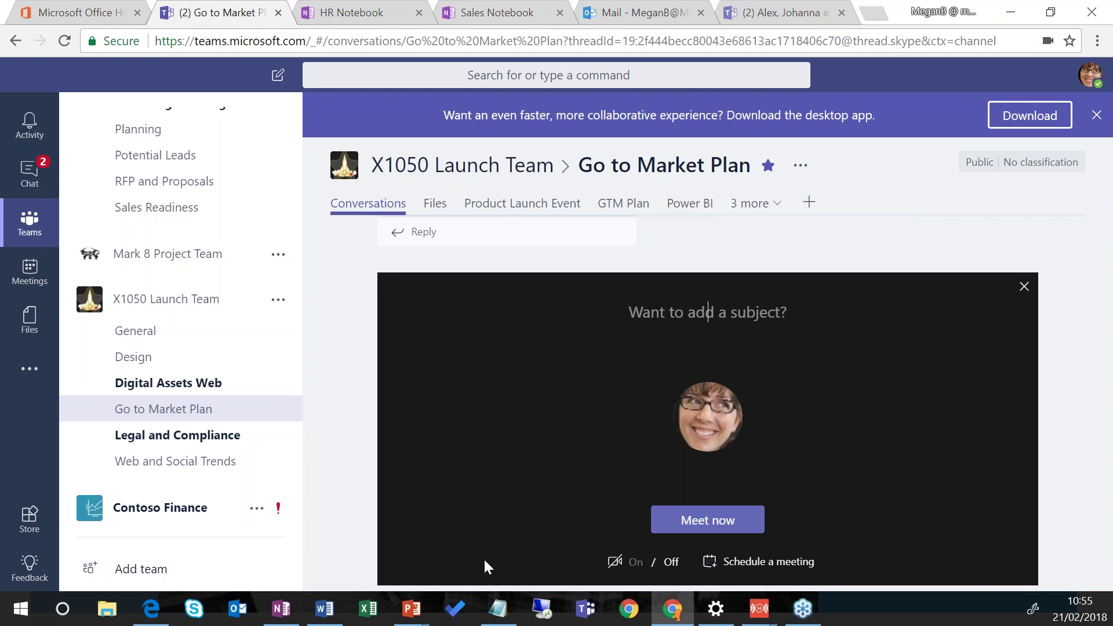
type("Team Meeting")
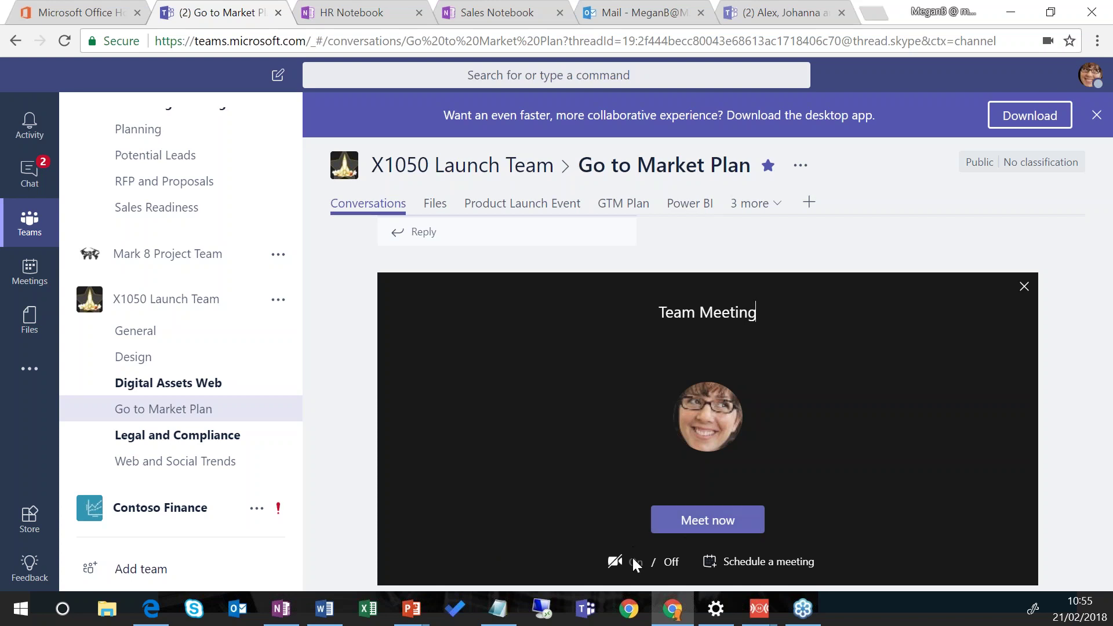
left_click(787, 563)
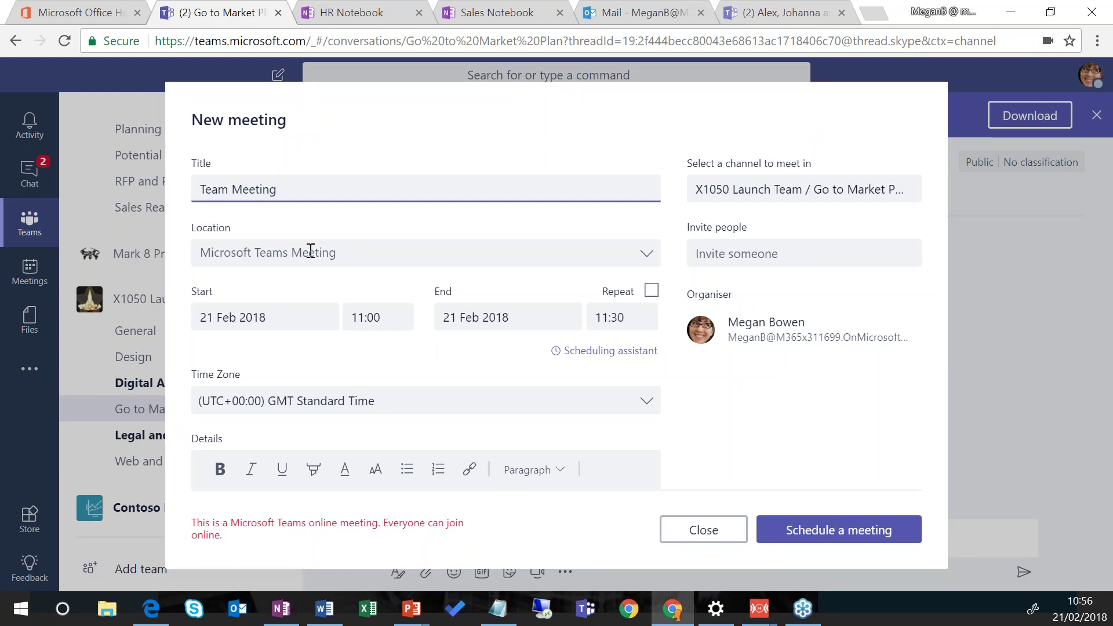
left_click(374, 318)
left_click(381, 412)
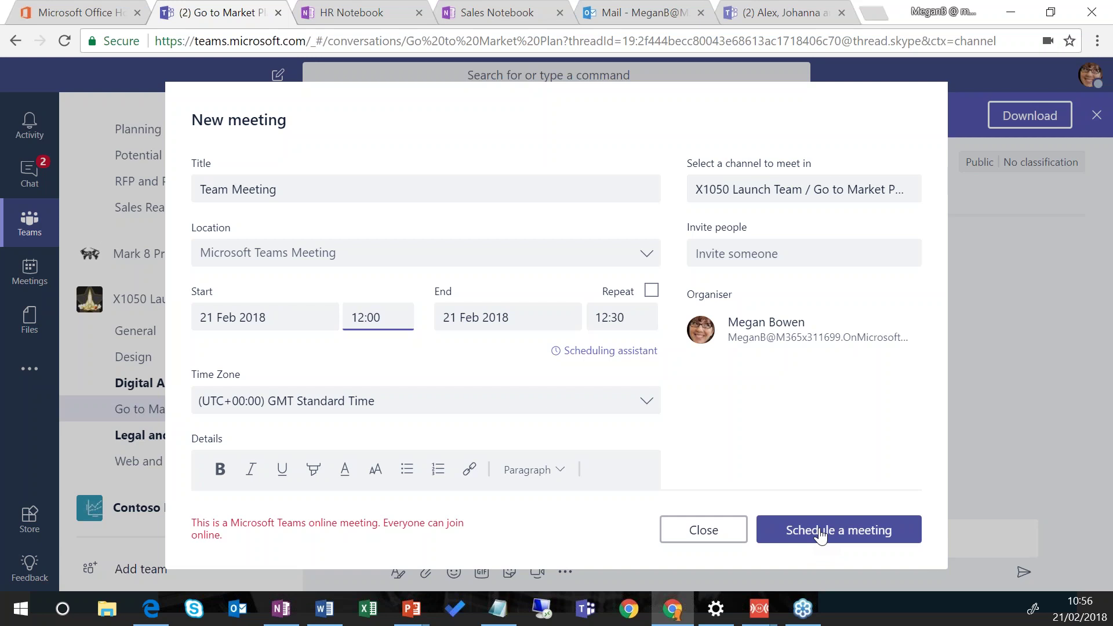
left_click(698, 532)
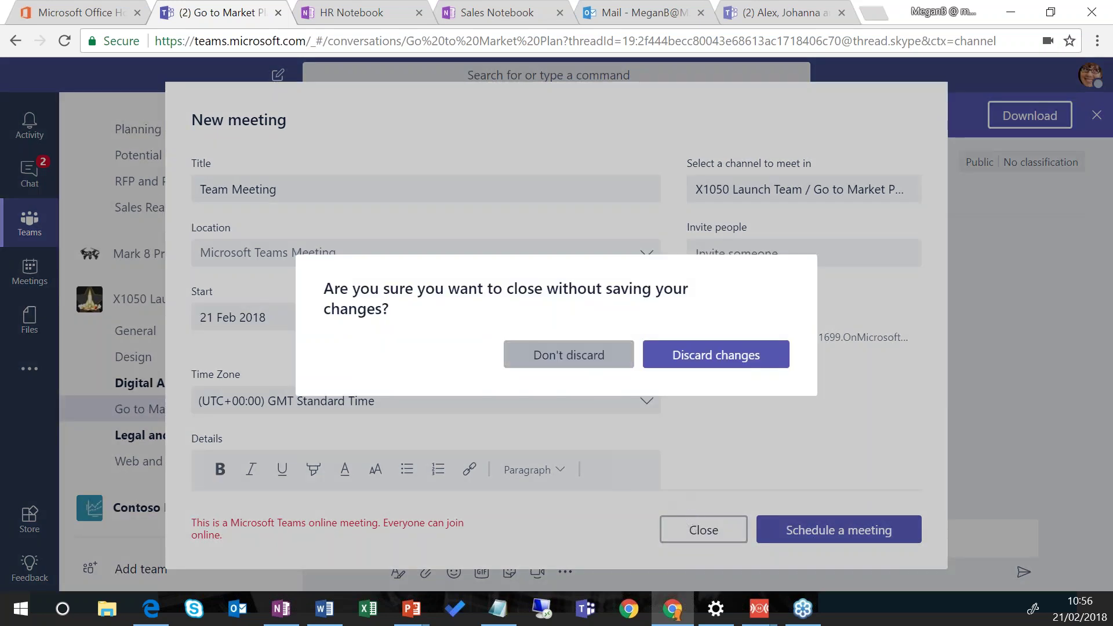
left_click(672, 355)
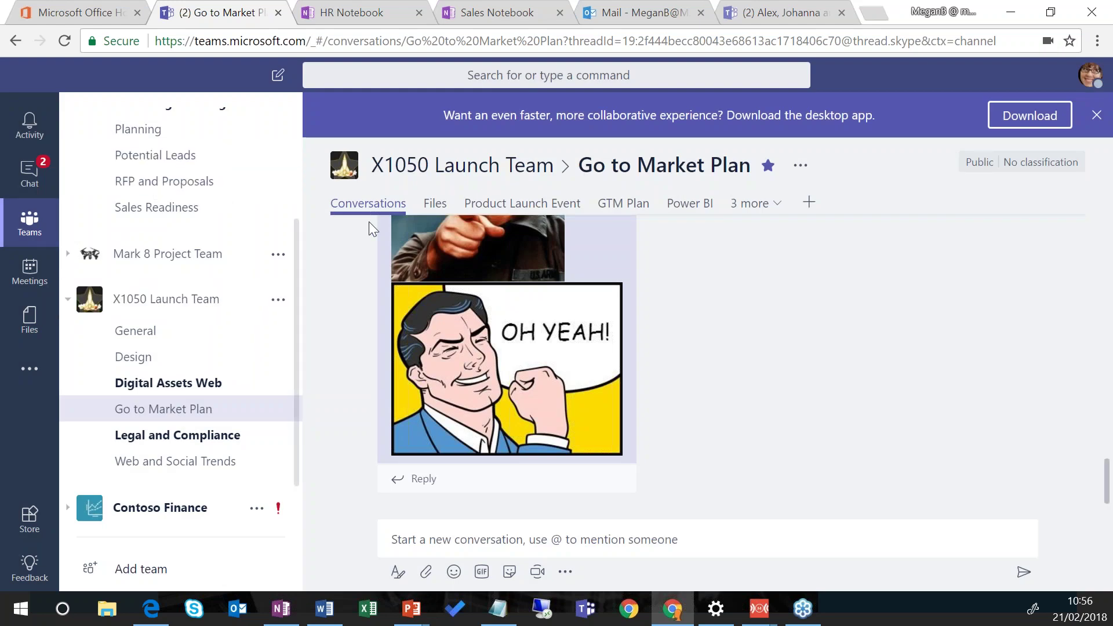
left_click(428, 205)
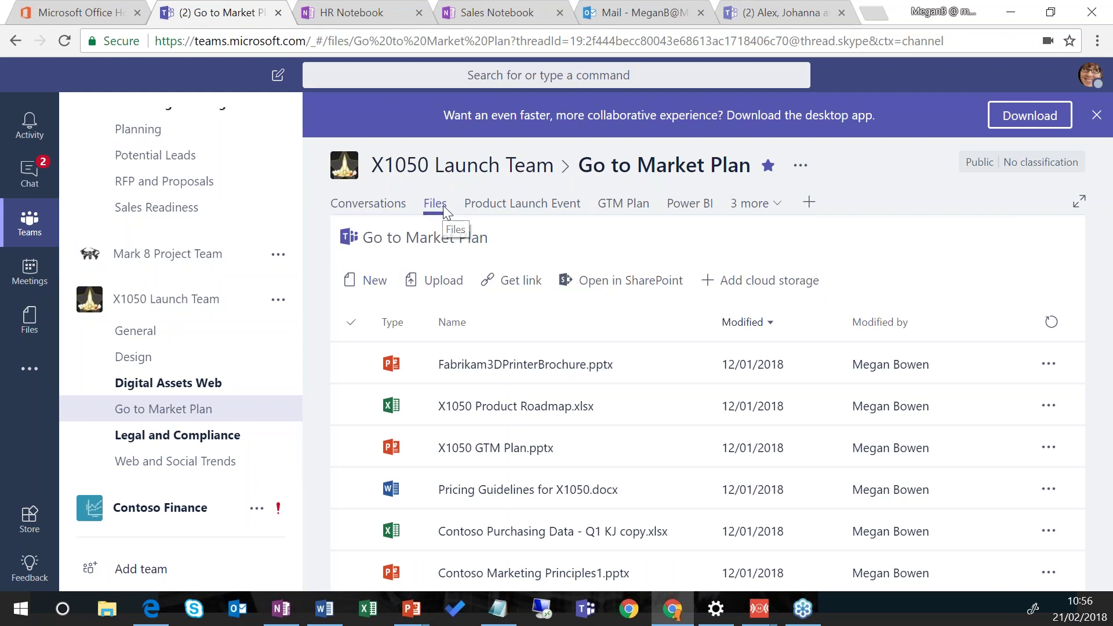
Step: Select the X1050 GTM Plan, Pricing Guidelines and Fabrikam3DPrinterBrochure files, then open the Product Launch Event plan
left_click(536, 448)
left_click(544, 471)
left_click(613, 461)
left_click(597, 471)
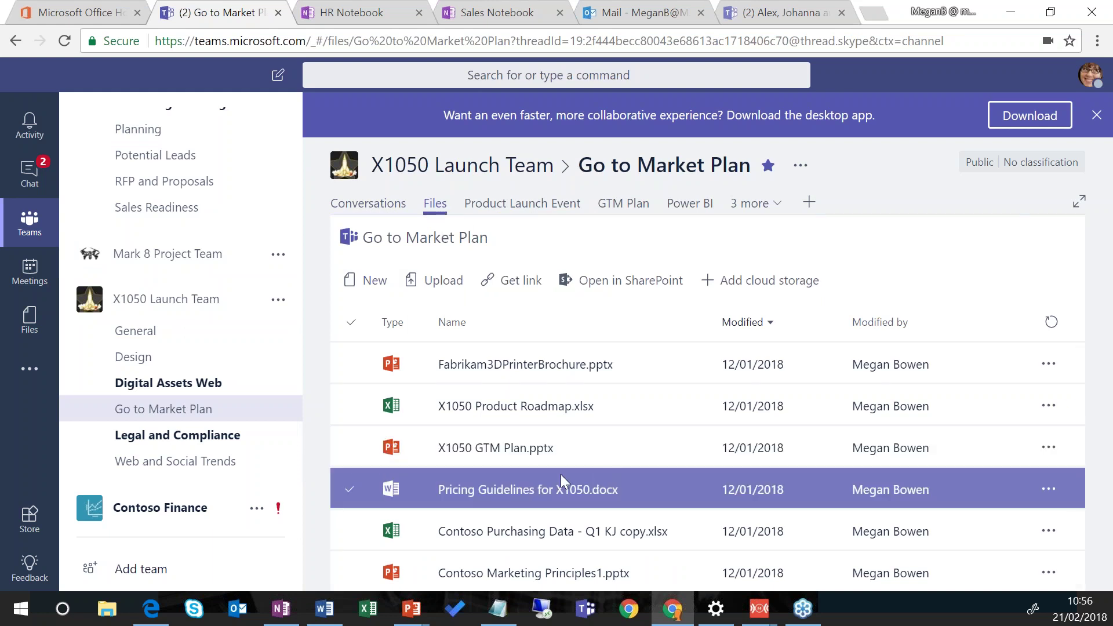
left_click(580, 465)
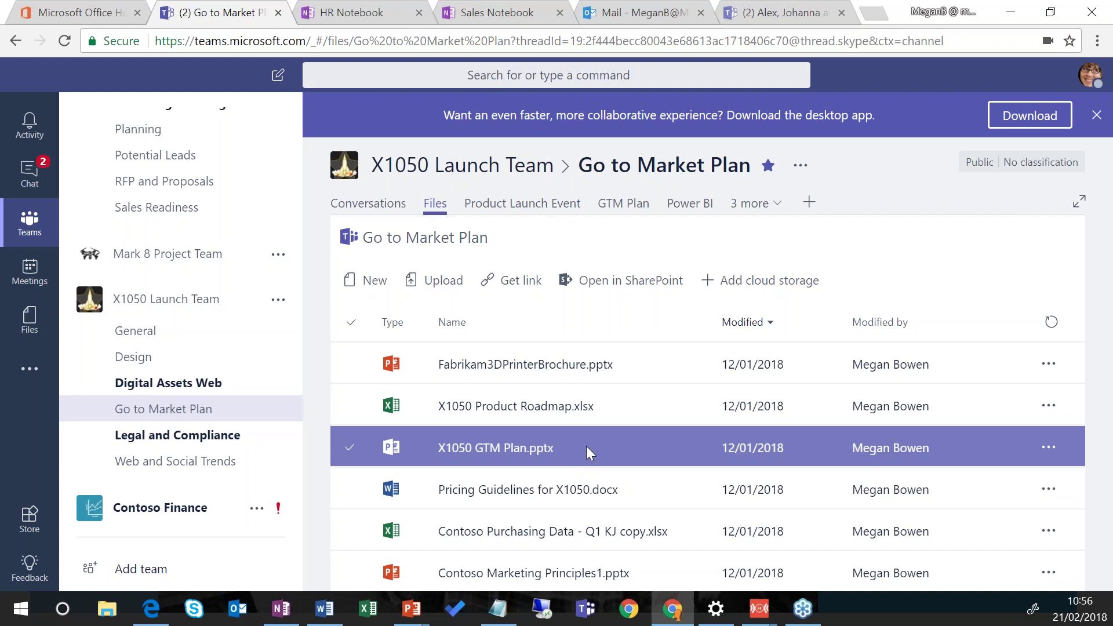
left_click(588, 473)
left_click(583, 371)
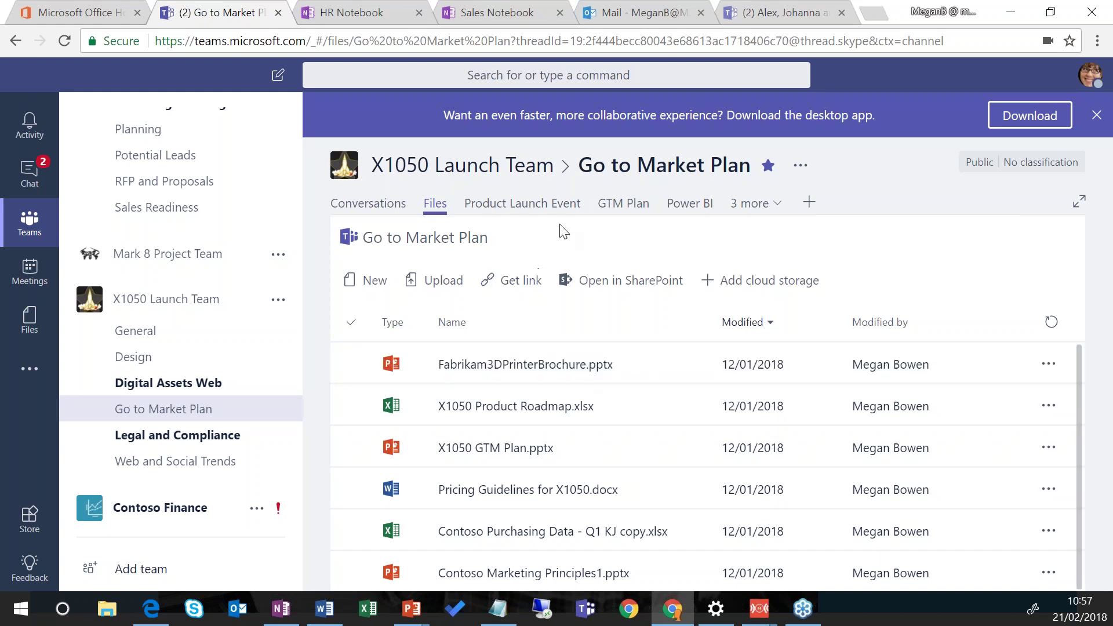
left_click(543, 215)
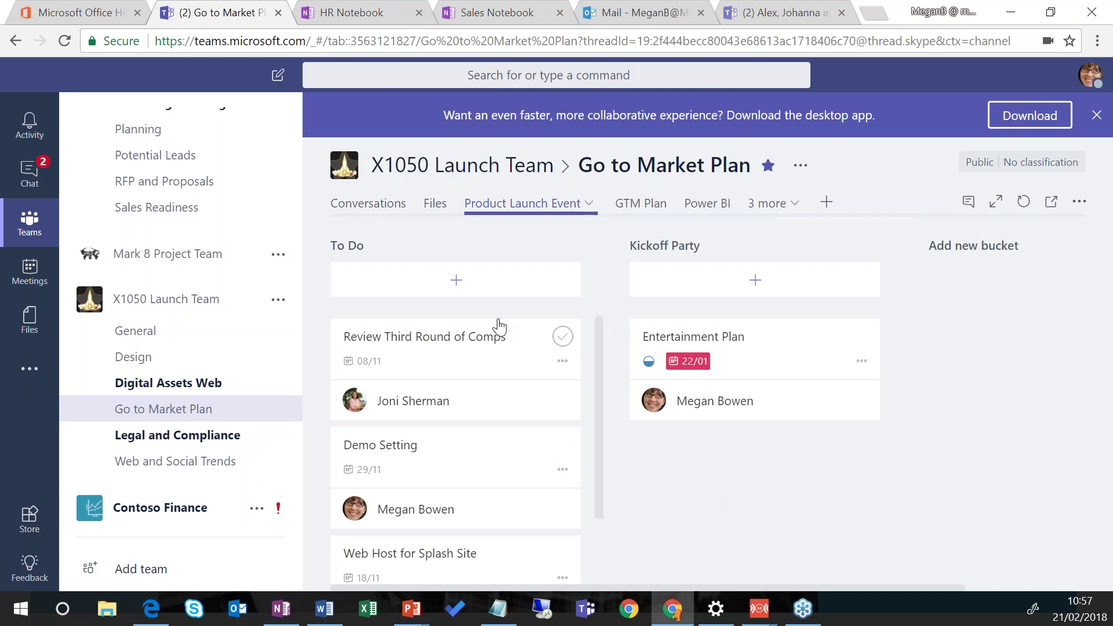
Step: Add a 'Get some work done!' task to To Do, due 22/02, assigned to two teammates
left_click(456, 284)
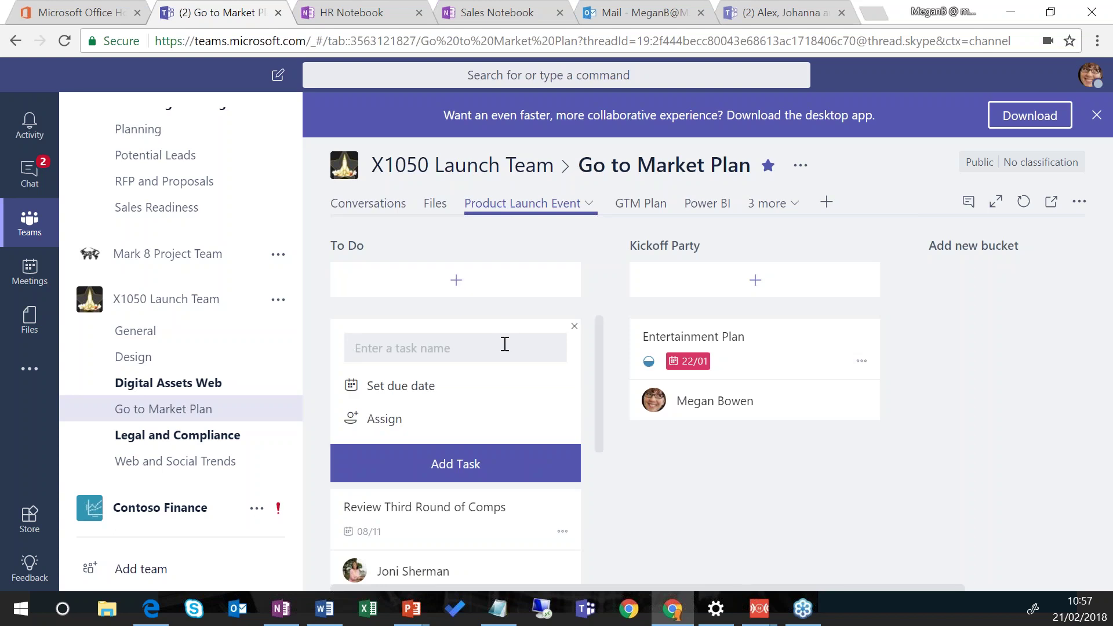
type("Get some work done")
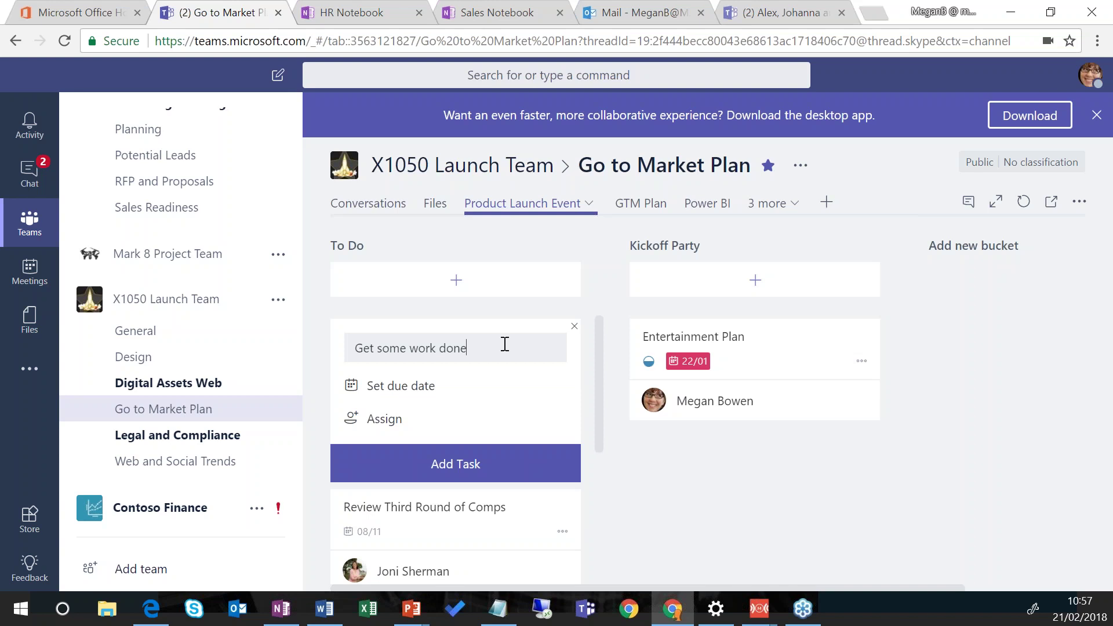
type("!")
left_click(428, 390)
left_click(689, 507)
left_click(398, 427)
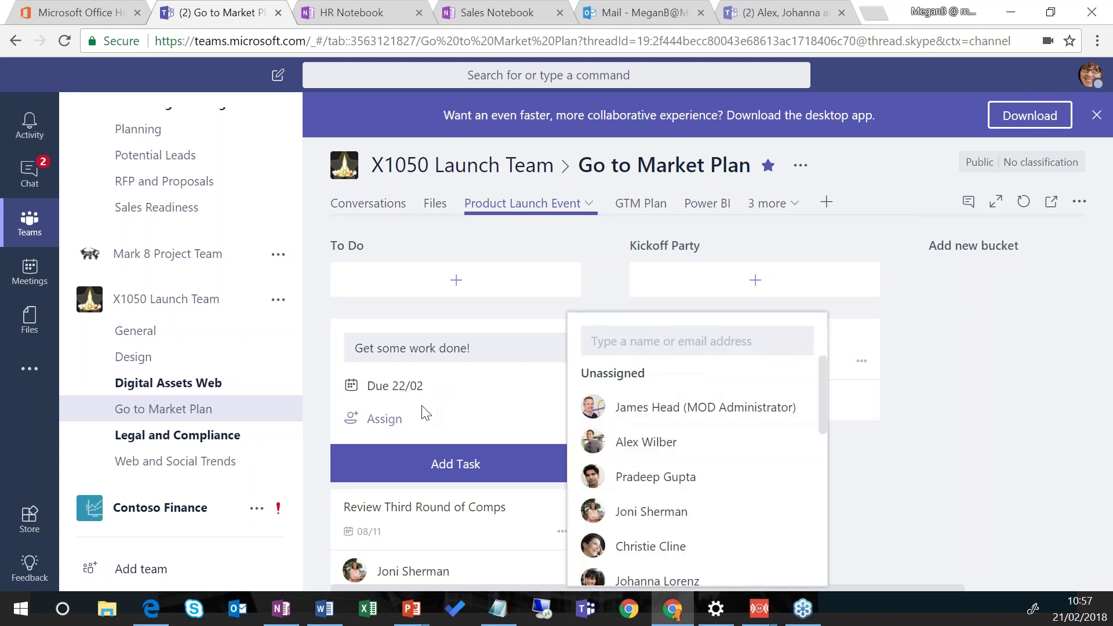
scroll(729, 519, "down", 3)
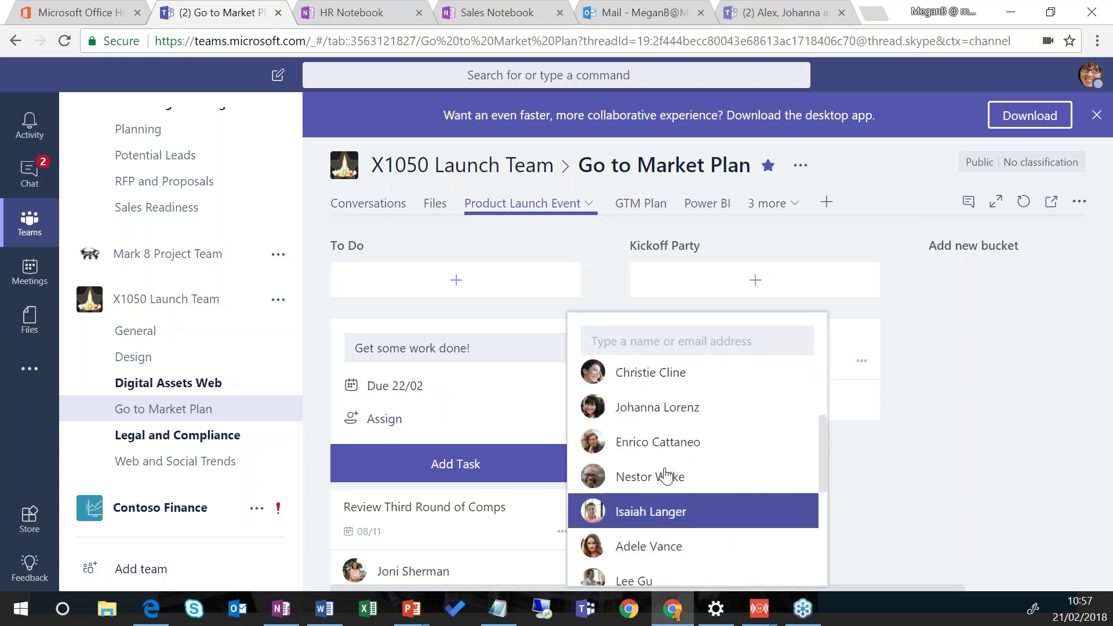
left_click(674, 409)
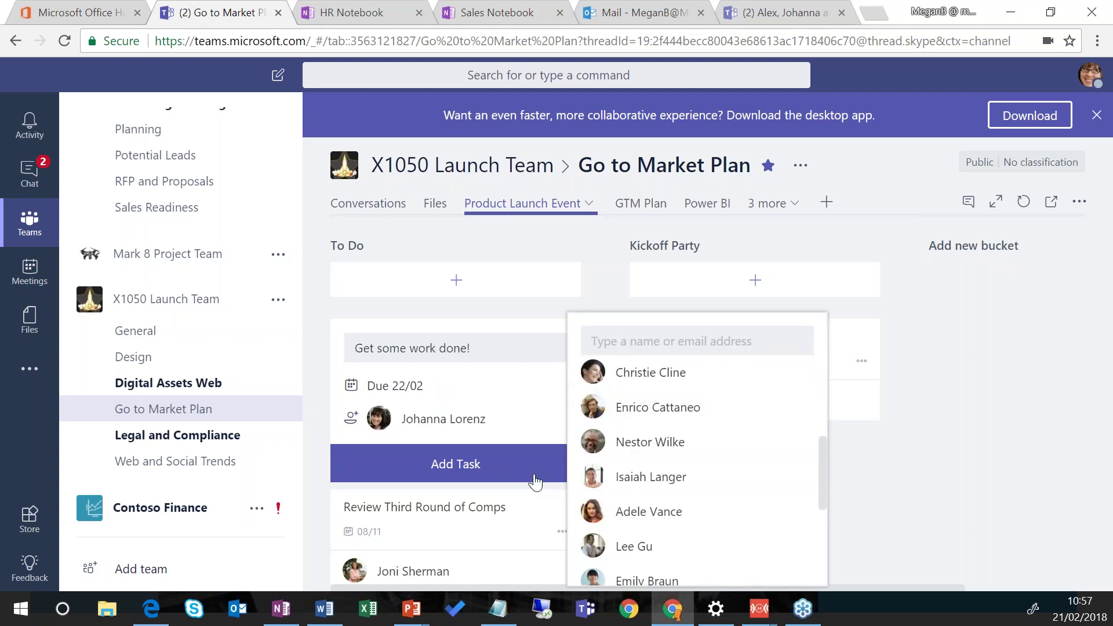
left_click(659, 454)
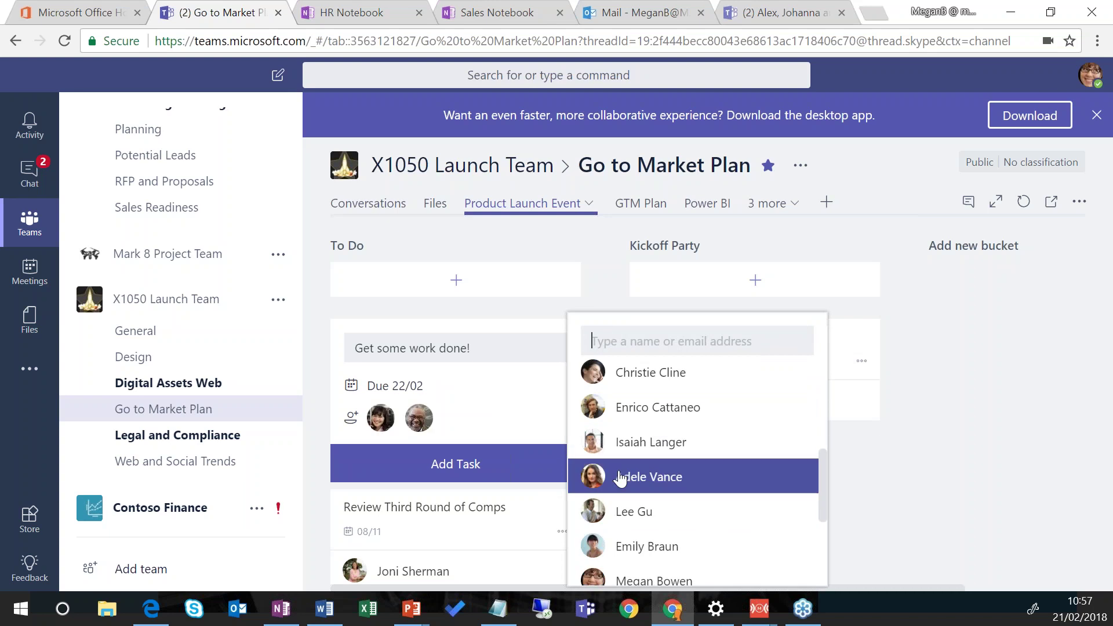
left_click(913, 462)
left_click(479, 464)
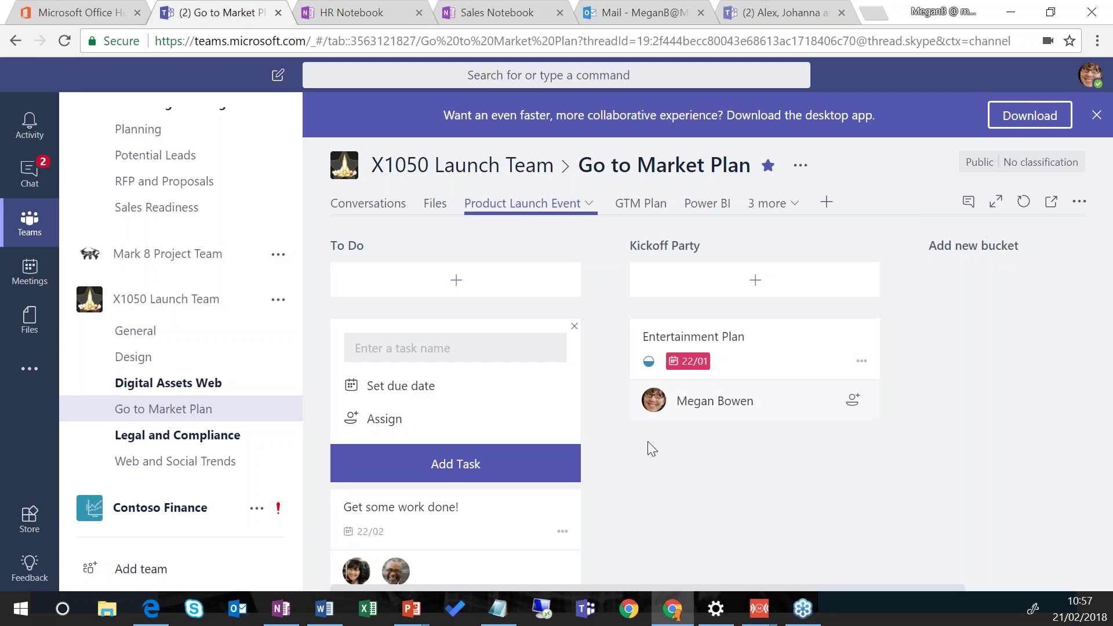
Step: Move Web Host for Splash Site into Kickoff Party, complete it, and show completed tasks
scroll(559, 406, "down", 2)
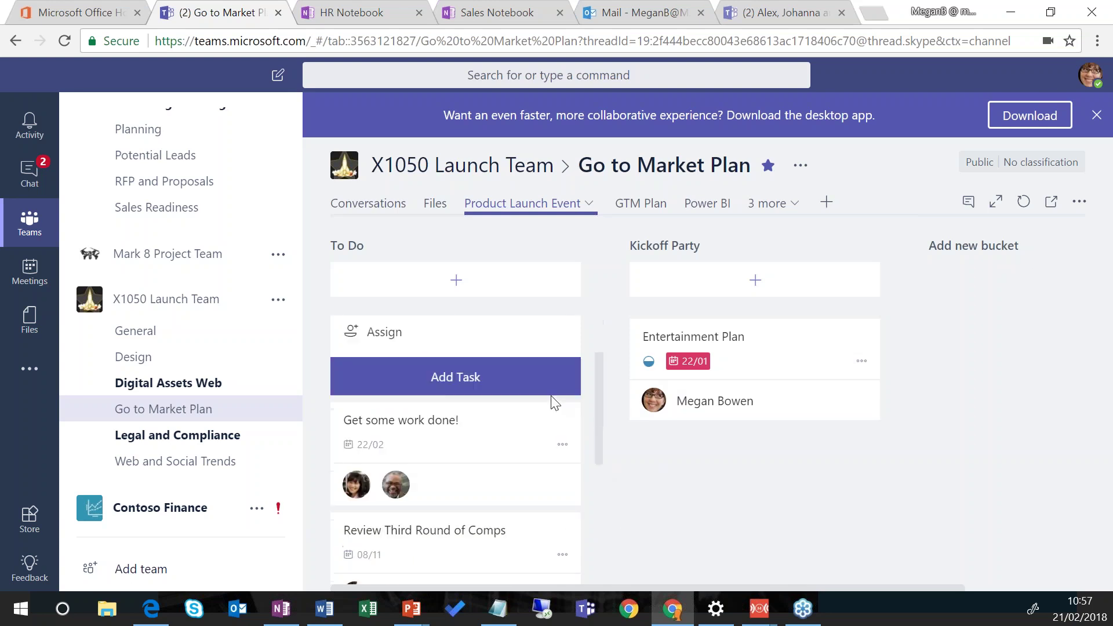
scroll(534, 398, "down", 3)
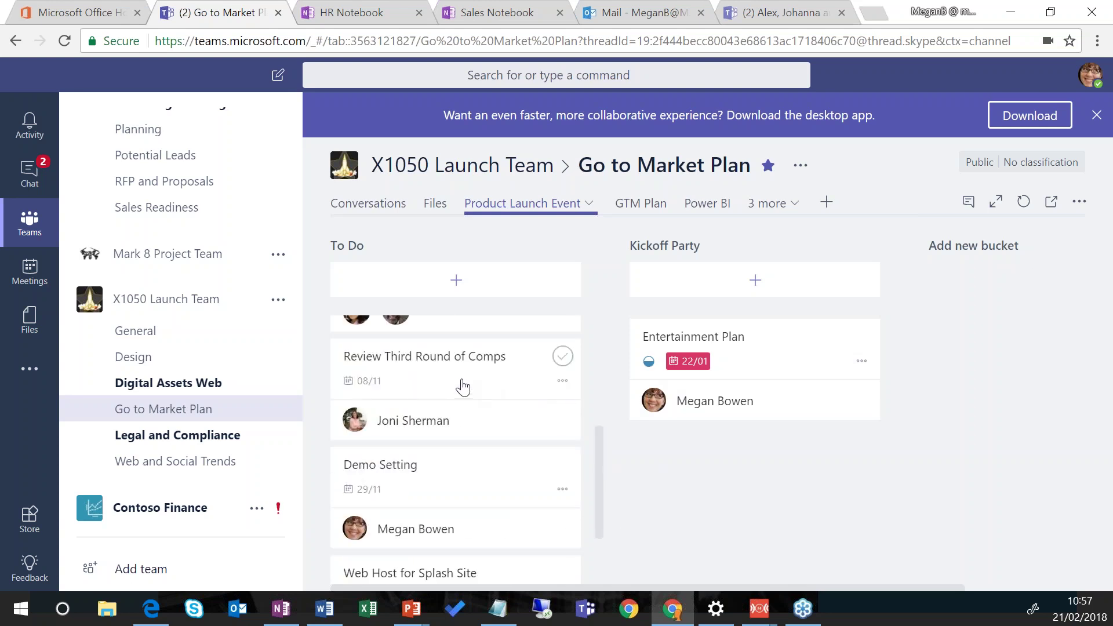
scroll(452, 451, "down", 2)
scroll(452, 451, "down", 1)
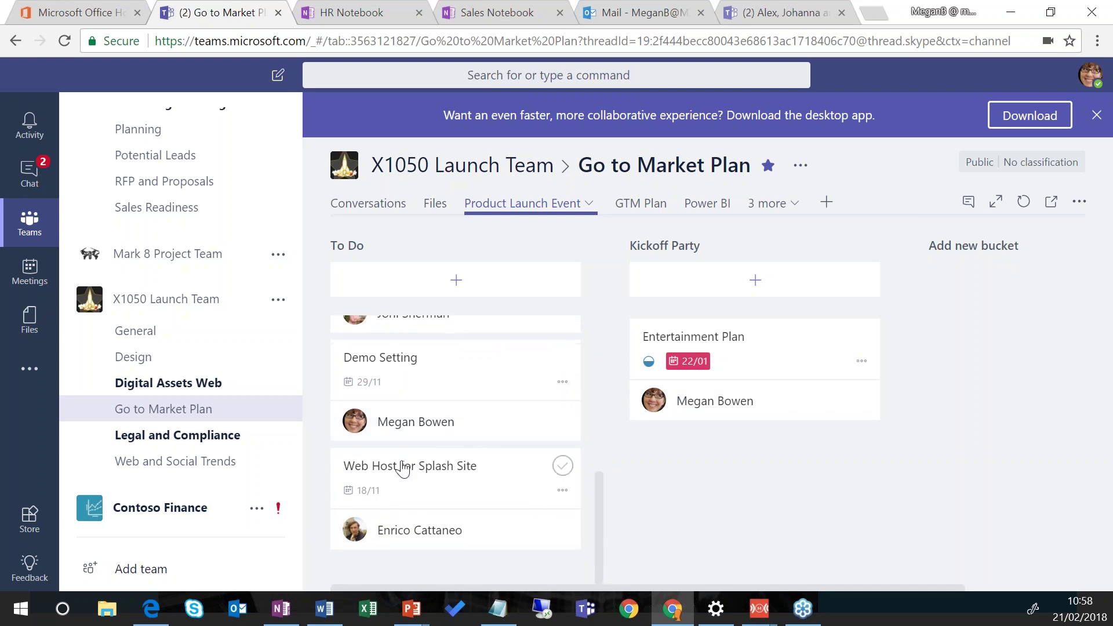
left_click_drag(400, 471, 673, 345)
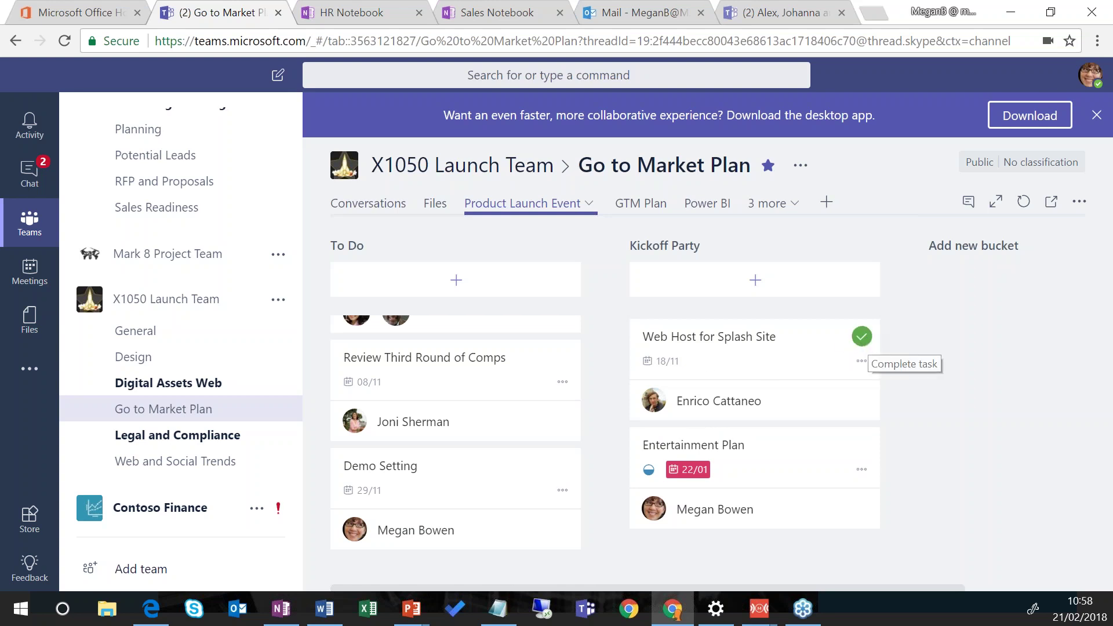
left_click(862, 337)
left_click(874, 464)
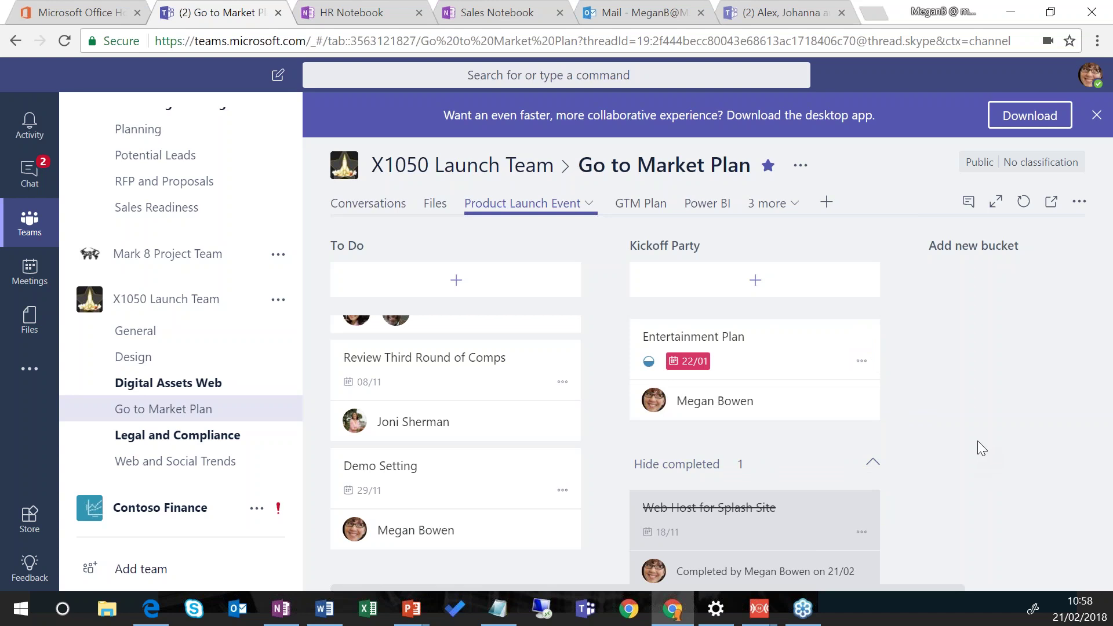
Step: Open the GTM Plan tab and advance the deck to slide 3, Emotional Connection
left_click(649, 212)
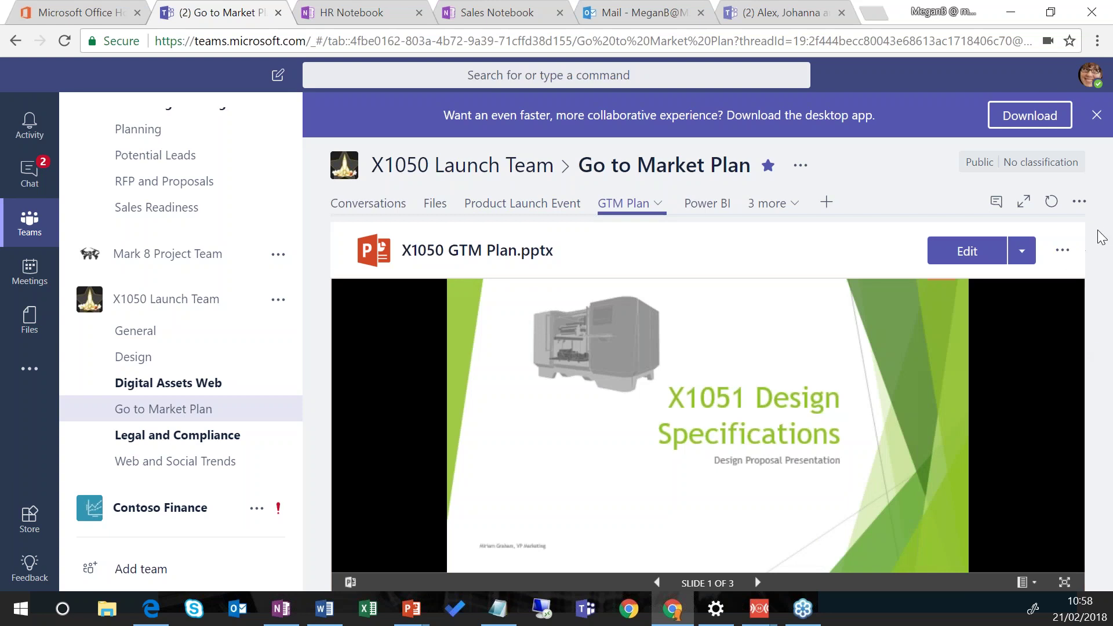
left_click(1057, 355)
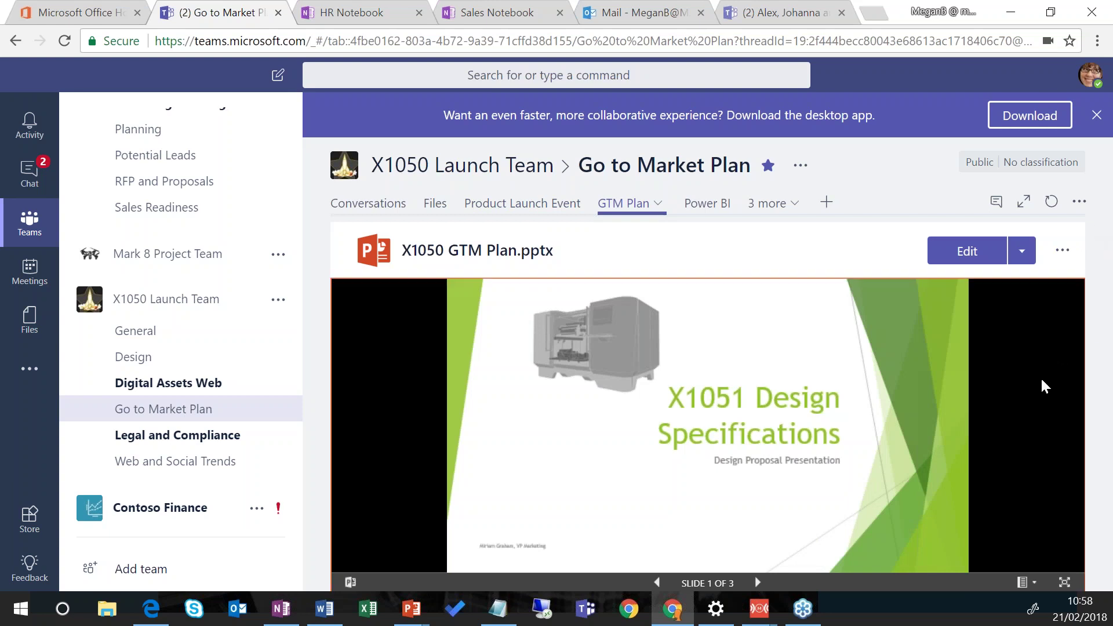
left_click(755, 581)
left_click(754, 582)
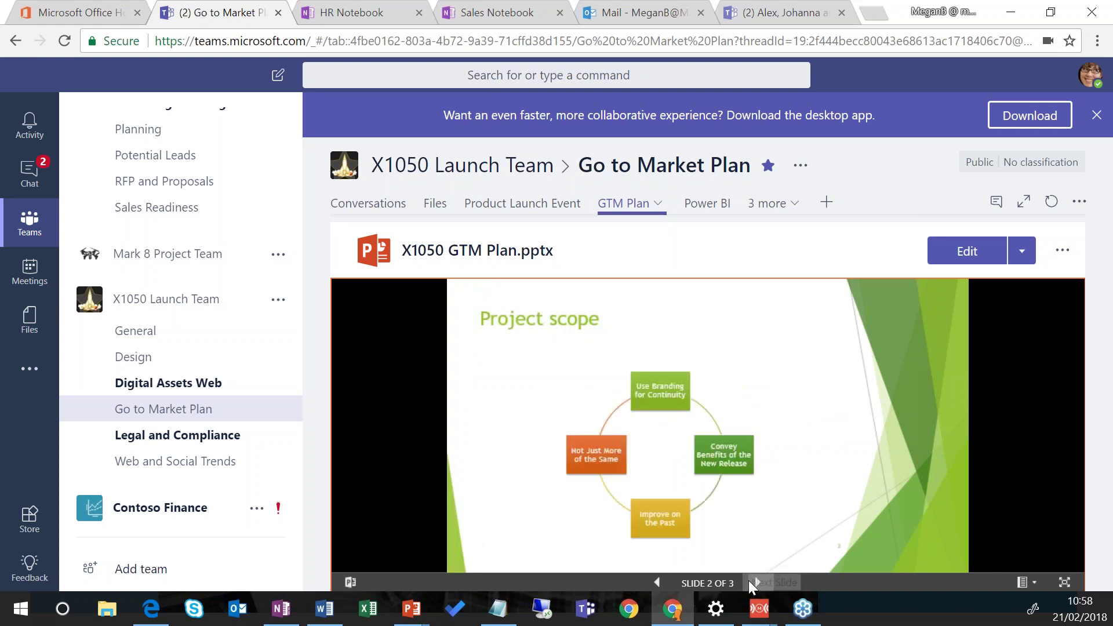
left_click(752, 580)
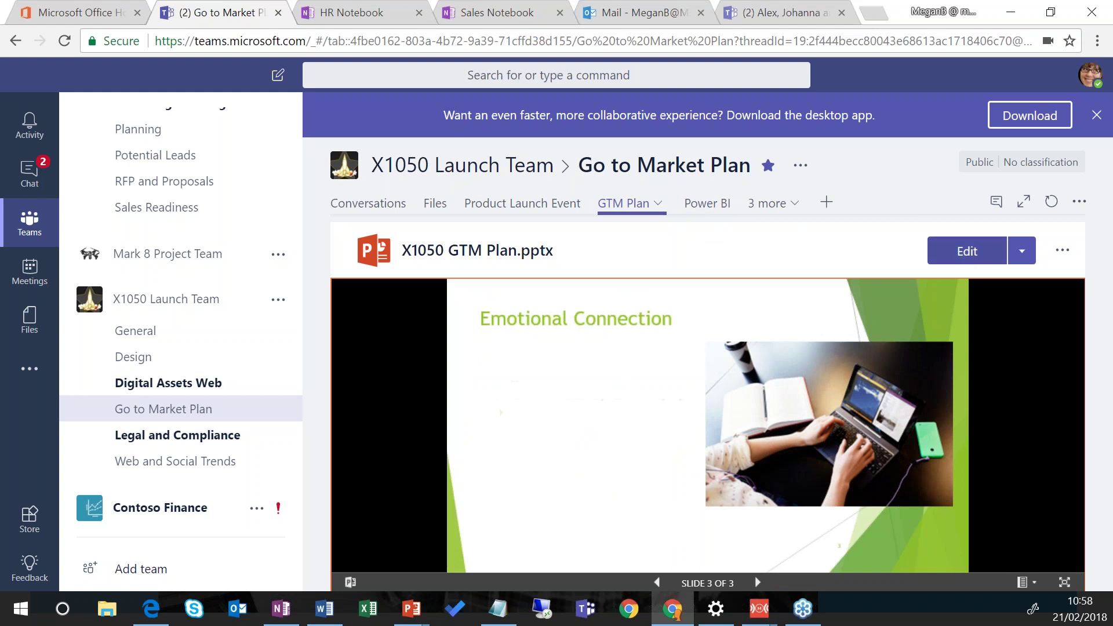
Step: Look at the presentation's Edit and more-options menus, then dismiss them
left_click(1025, 253)
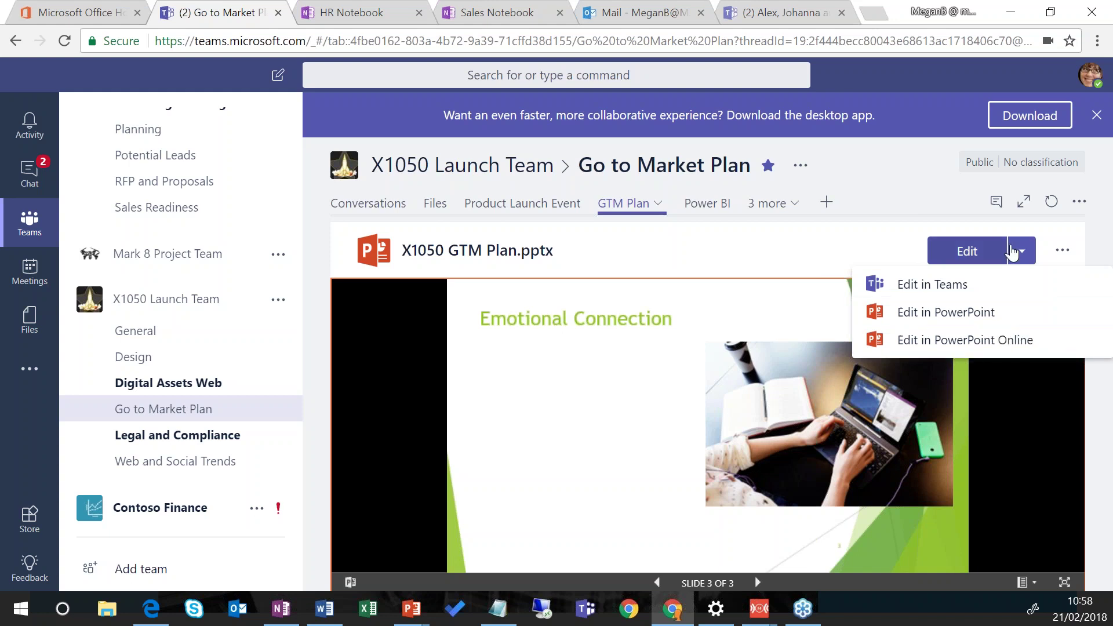
left_click(1049, 256)
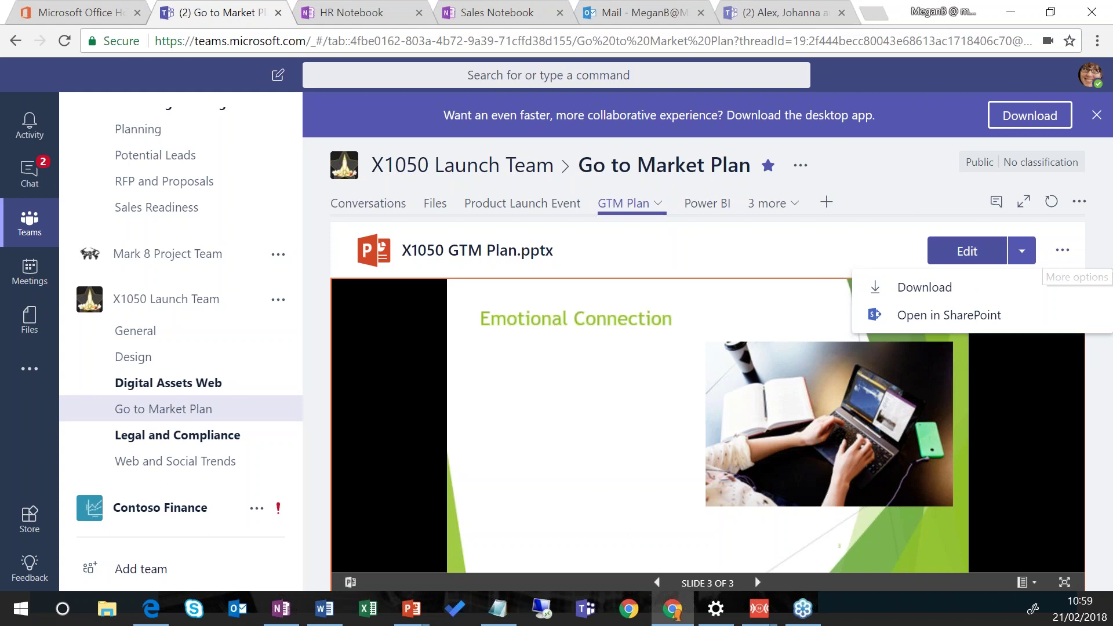
left_click(814, 251)
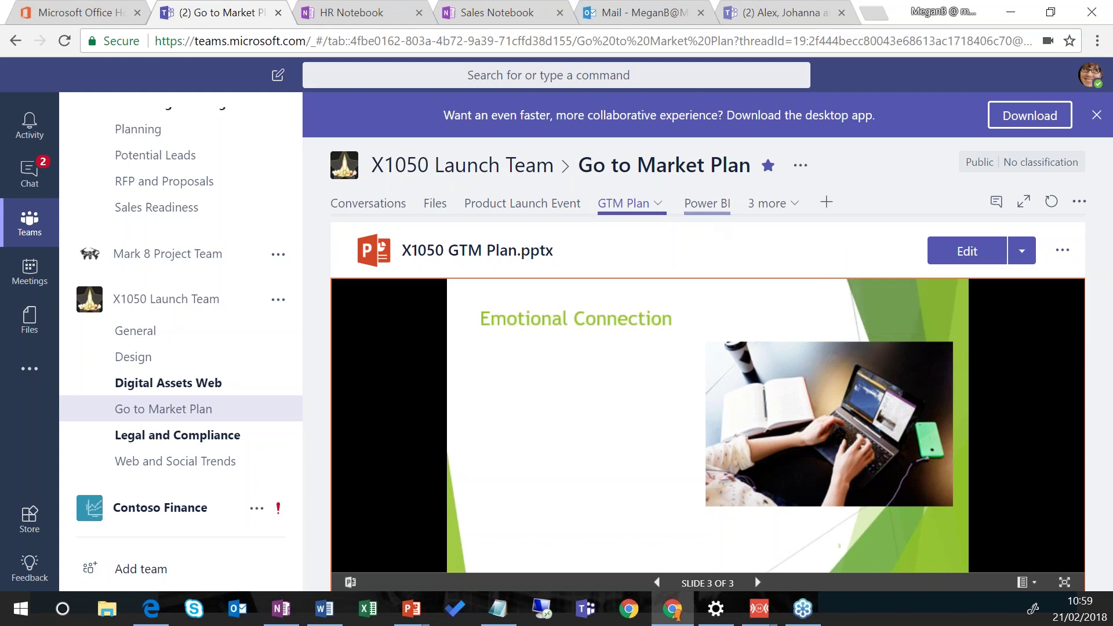
Step: Open the Power BI Location Analytics report and filter it from Gen Z to the Gen Y segment
left_click(707, 206)
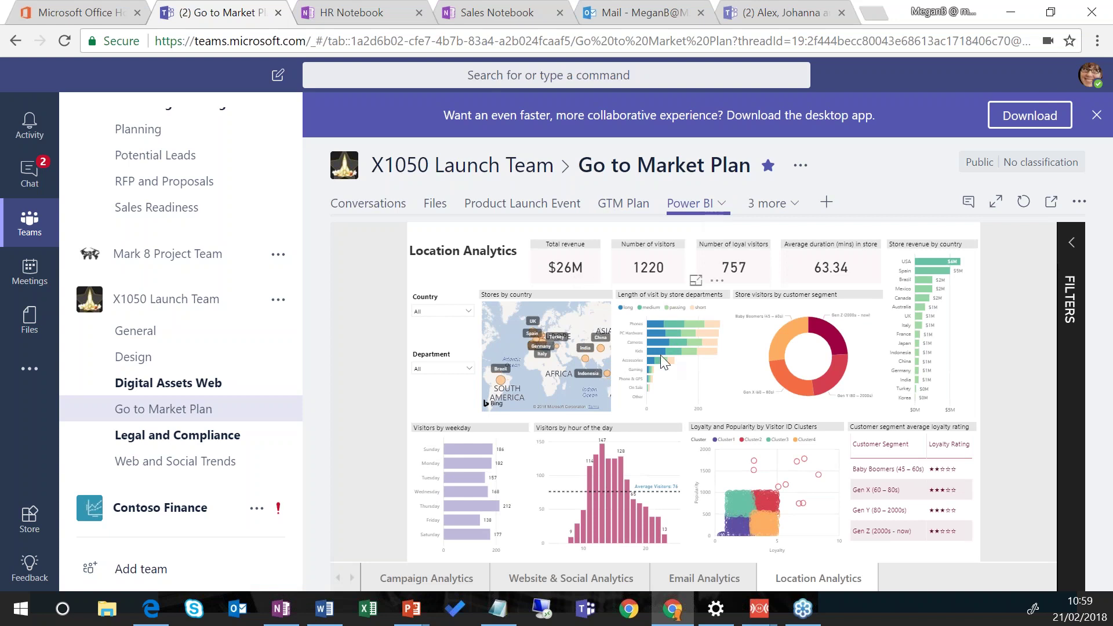
left_click(837, 339)
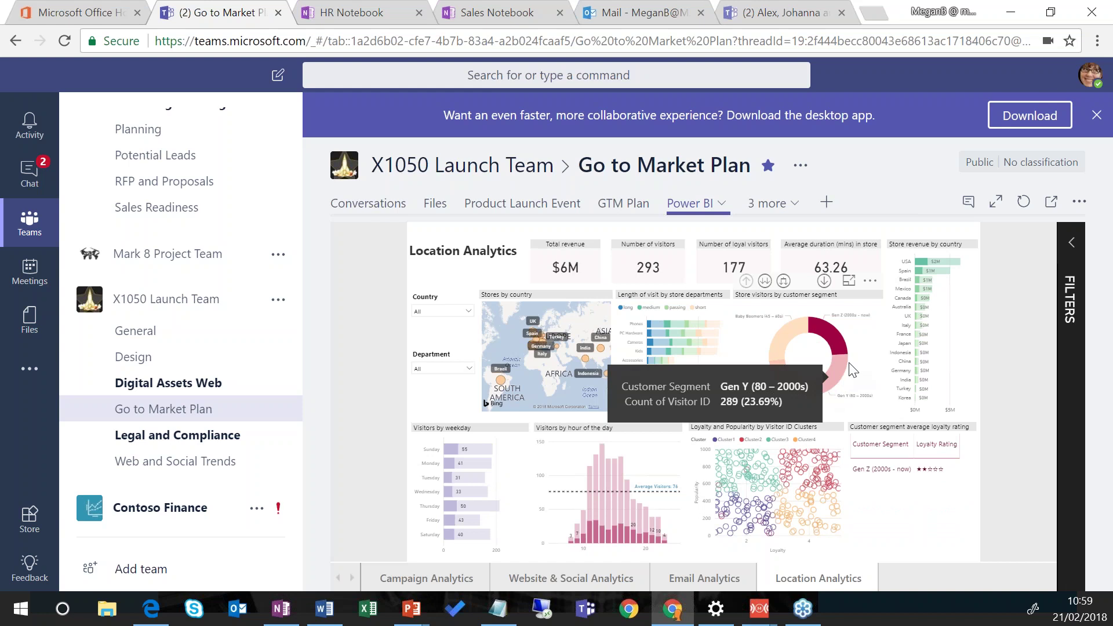
left_click(833, 375)
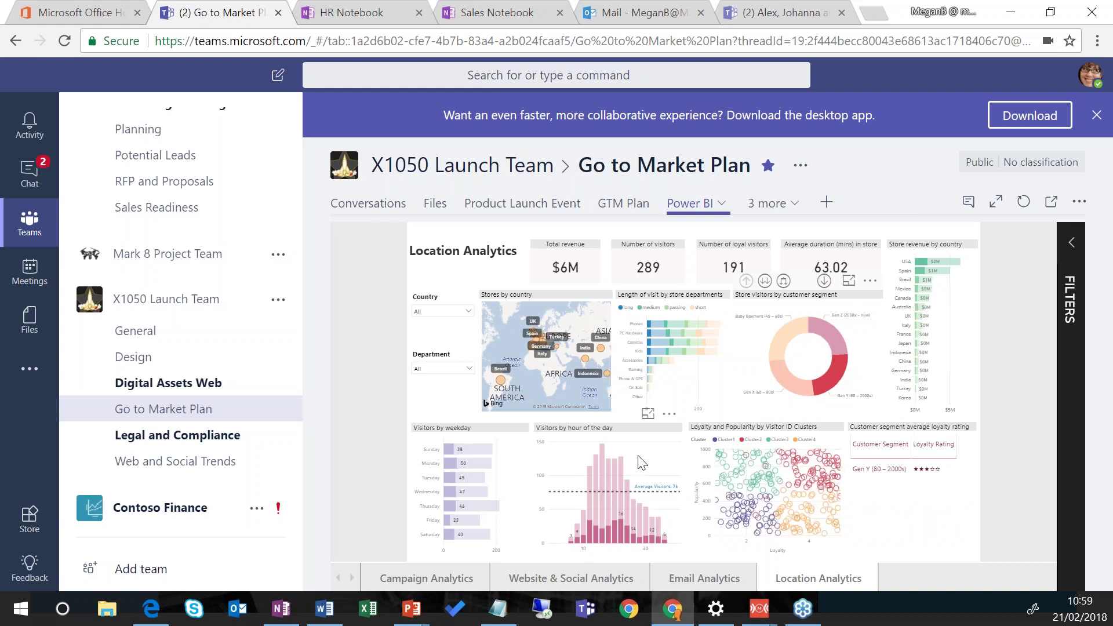
Step: Start exporting a chart visual's data, then cancel the export
left_click(669, 414)
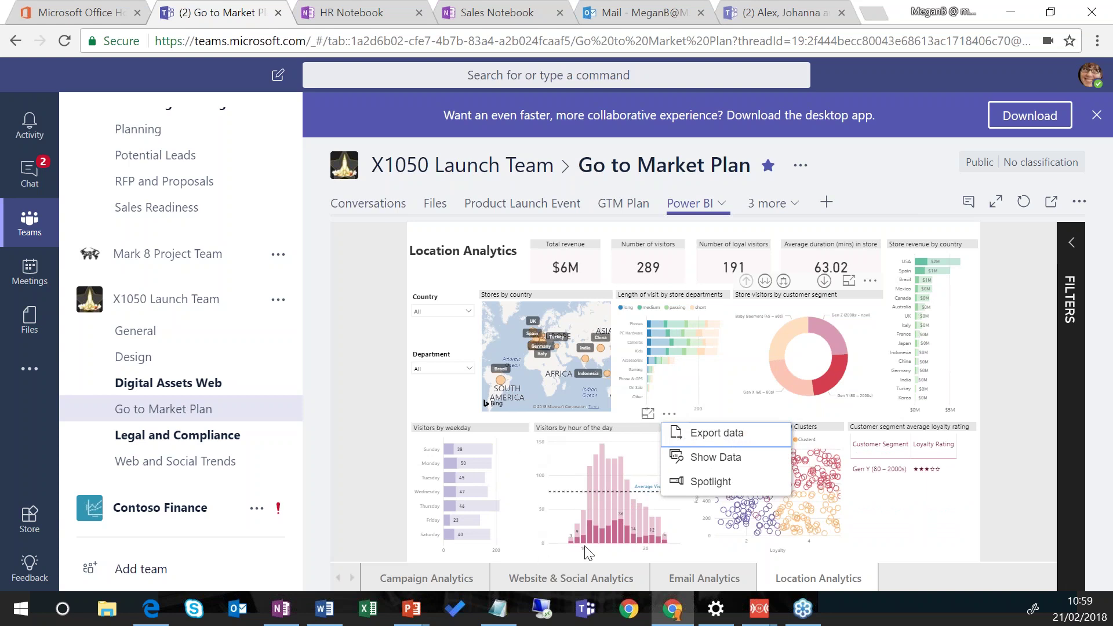
left_click(754, 442)
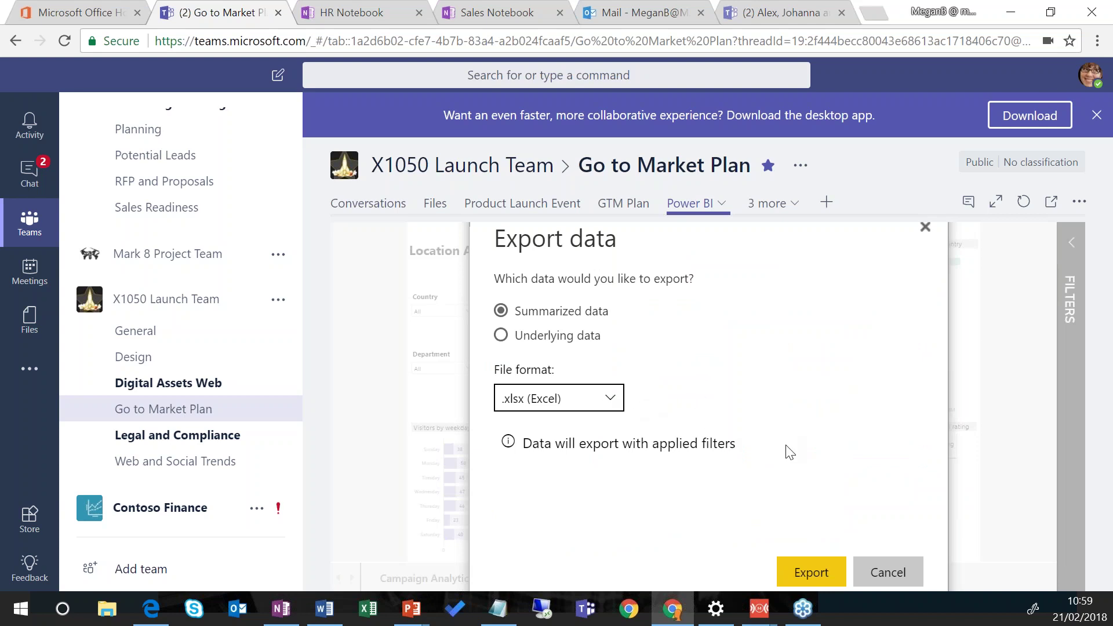
left_click(887, 574)
left_click(790, 206)
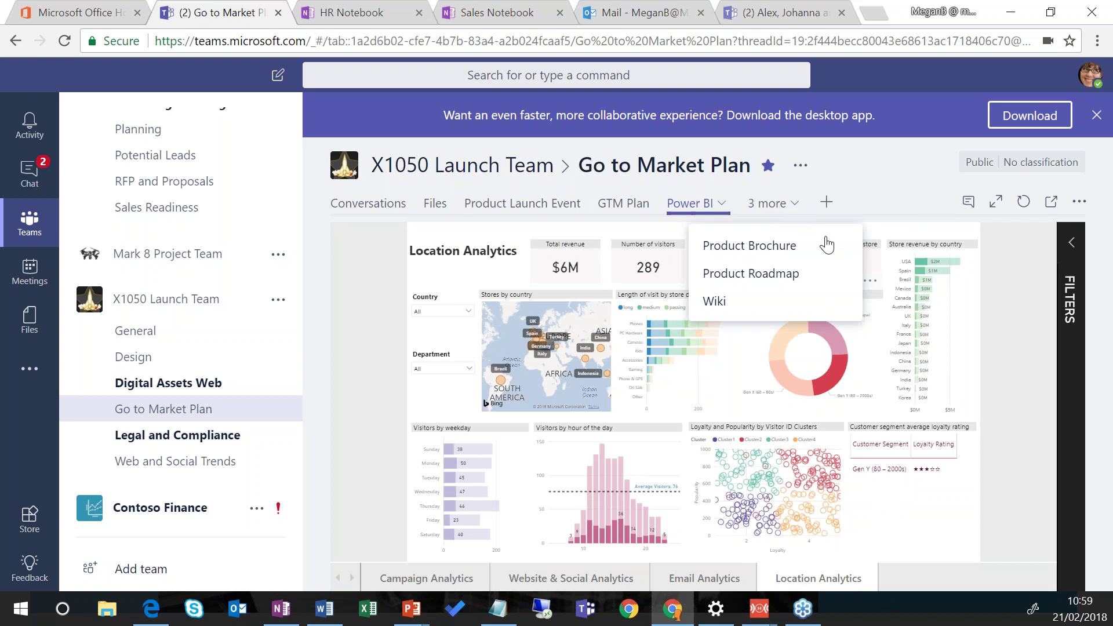
Step: Choose Wiki from the '3 more' tabs to show the GtM Plan info page
left_click(792, 302)
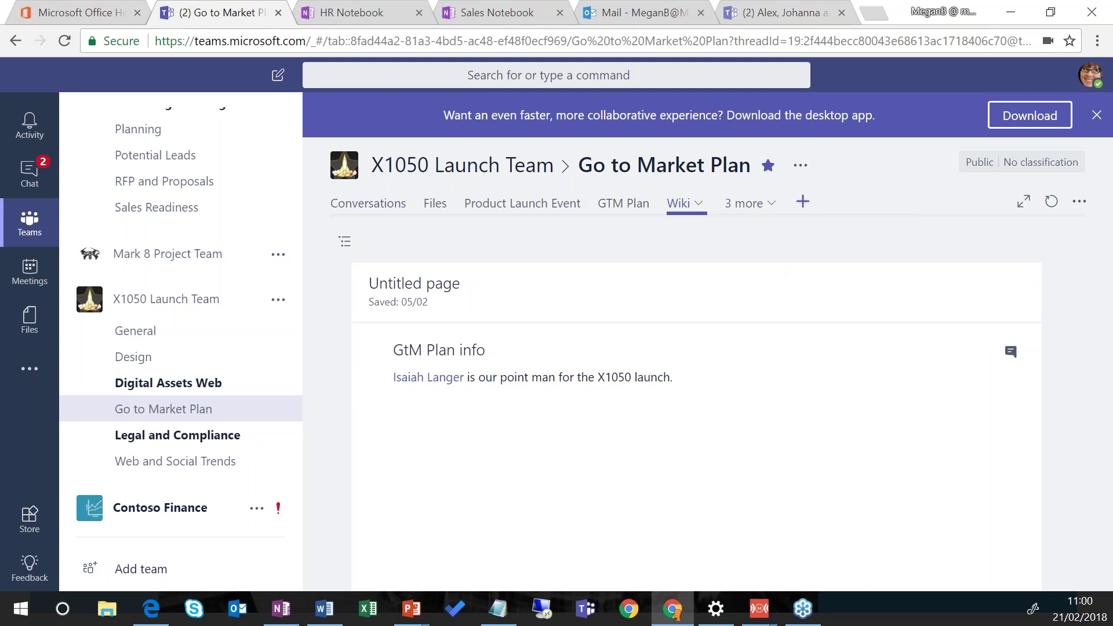
left_click(803, 203)
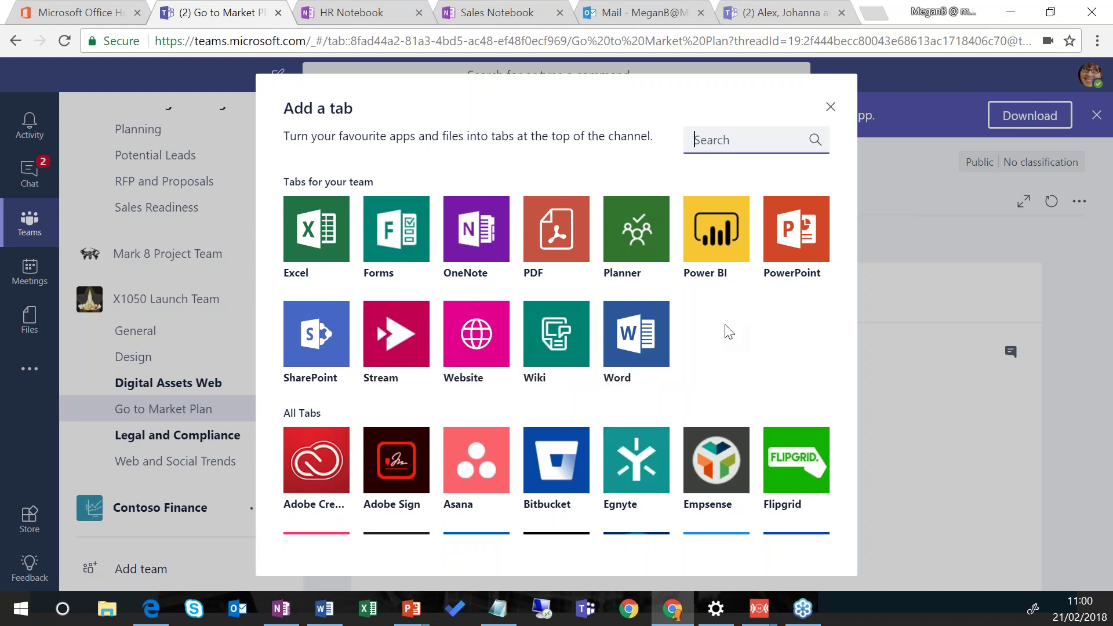
scroll(729, 332, "down", 2)
scroll(731, 332, "down", 3)
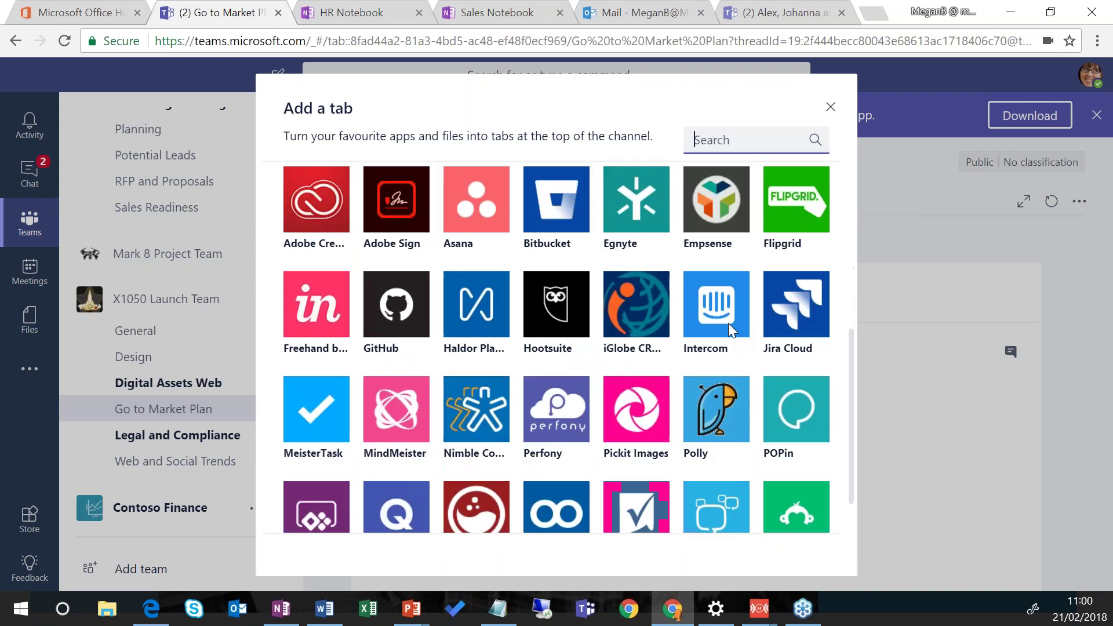
scroll(729, 332, "down", 3)
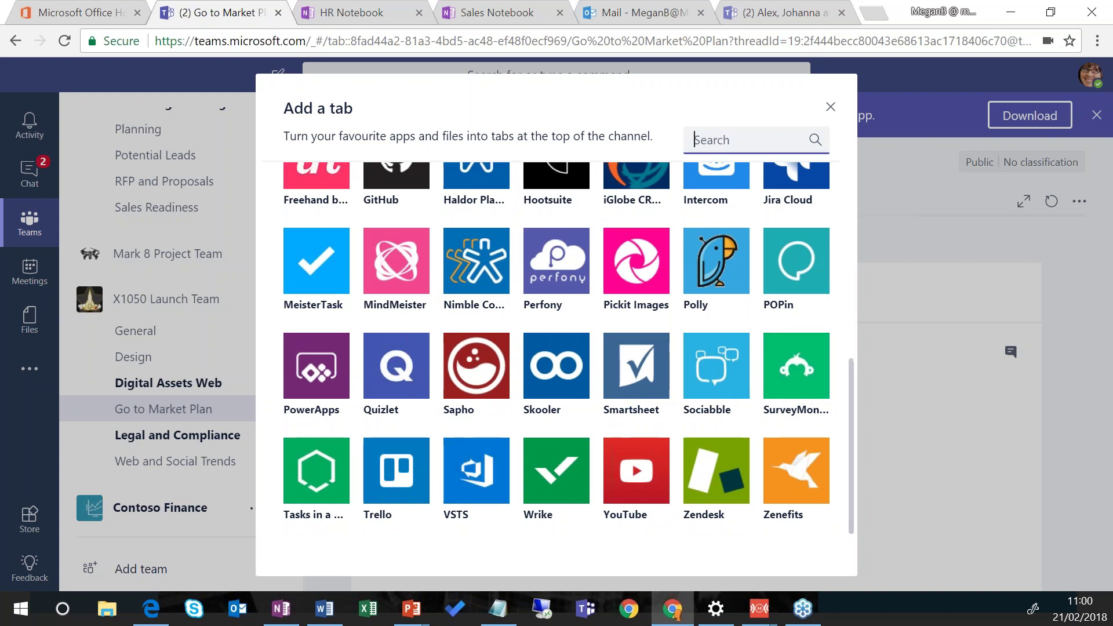
left_click(831, 107)
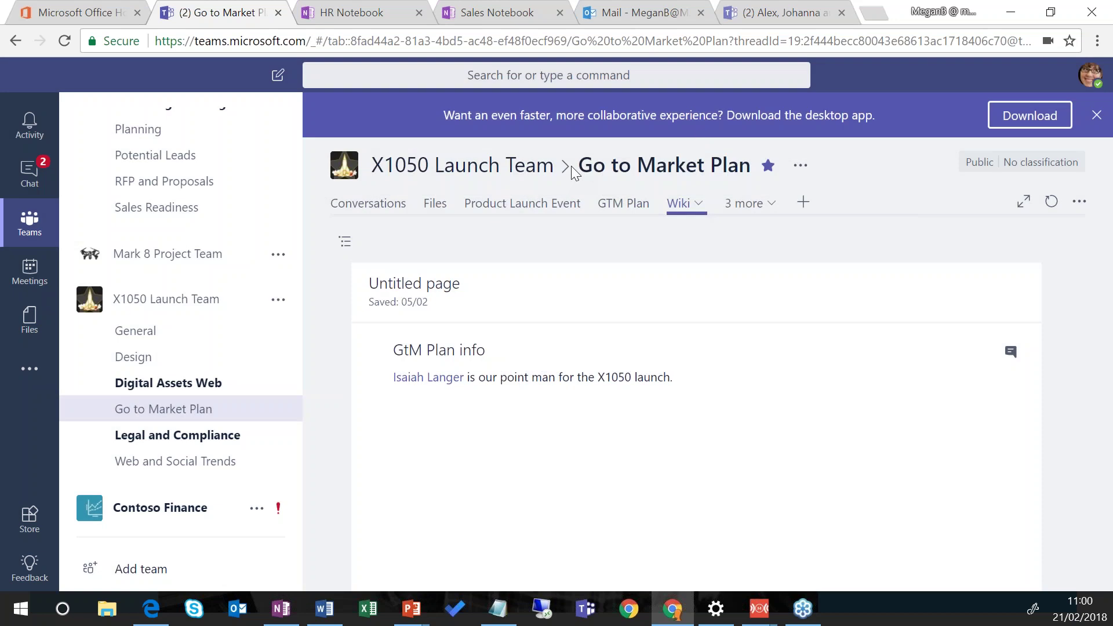
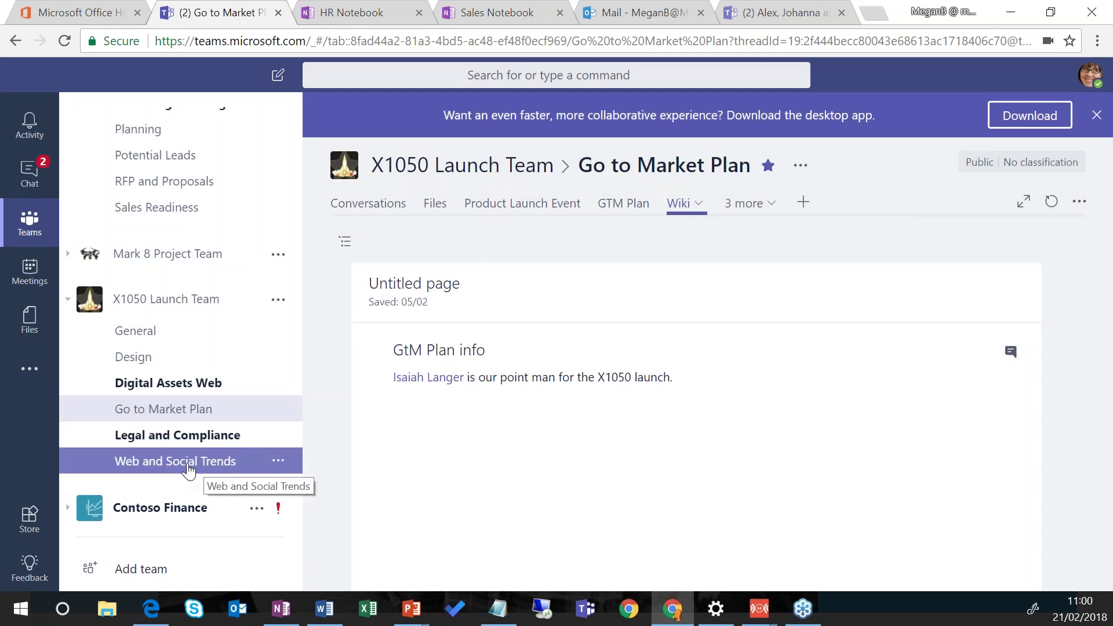
Step: Go to the Web and Social Trends channel and show its More options menu
left_click(189, 469)
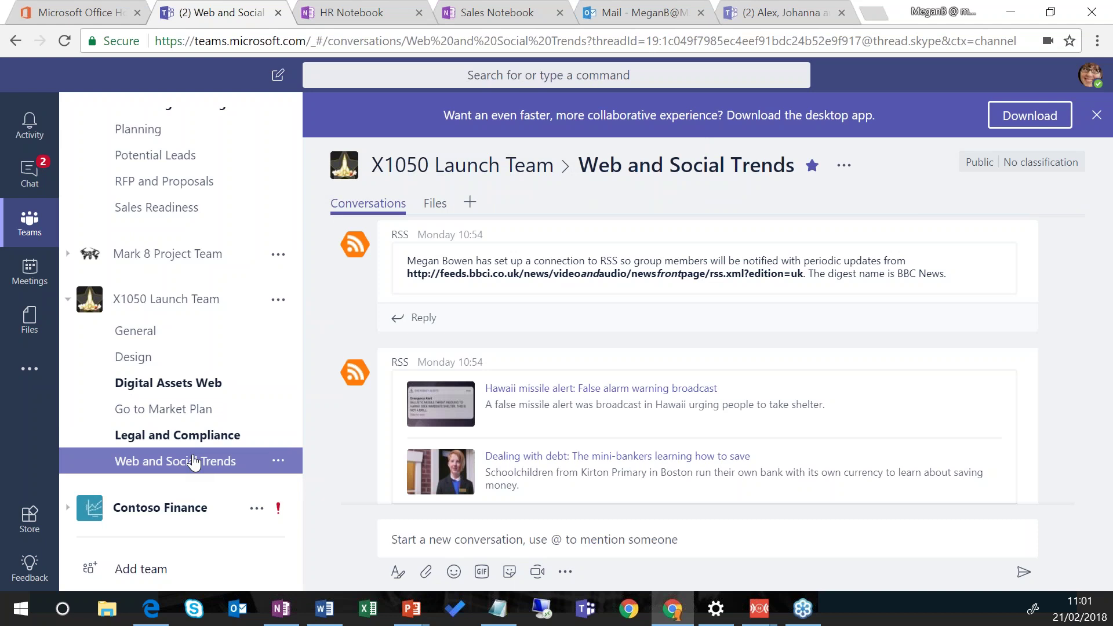
left_click(275, 462)
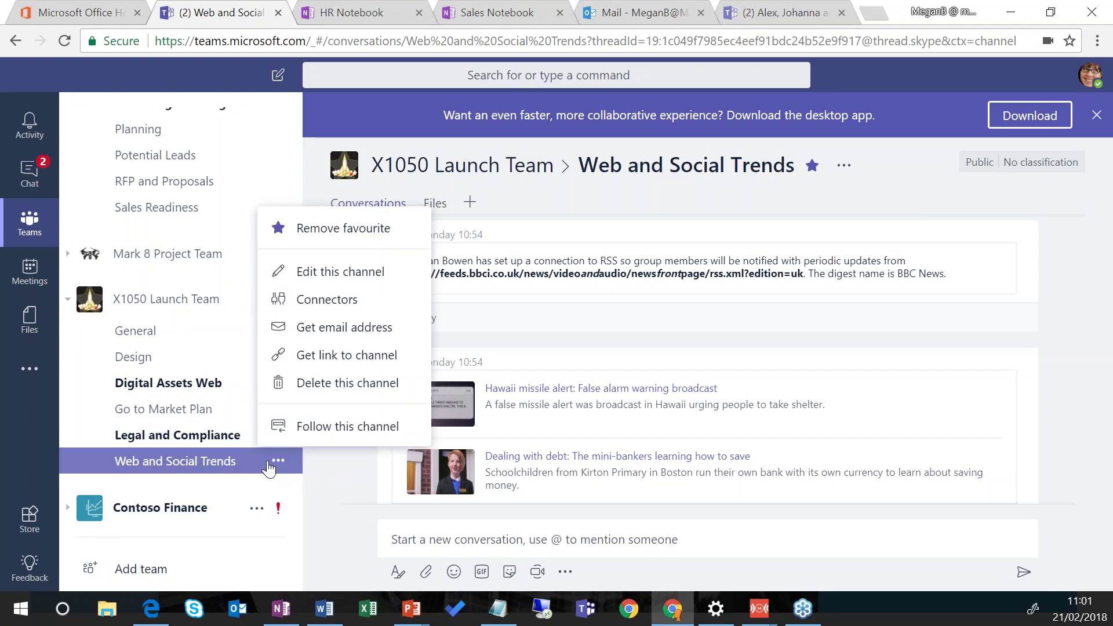
Step: Browse the channel's connectors, previewing Twitter without adding it, then close the connectors list
left_click(367, 309)
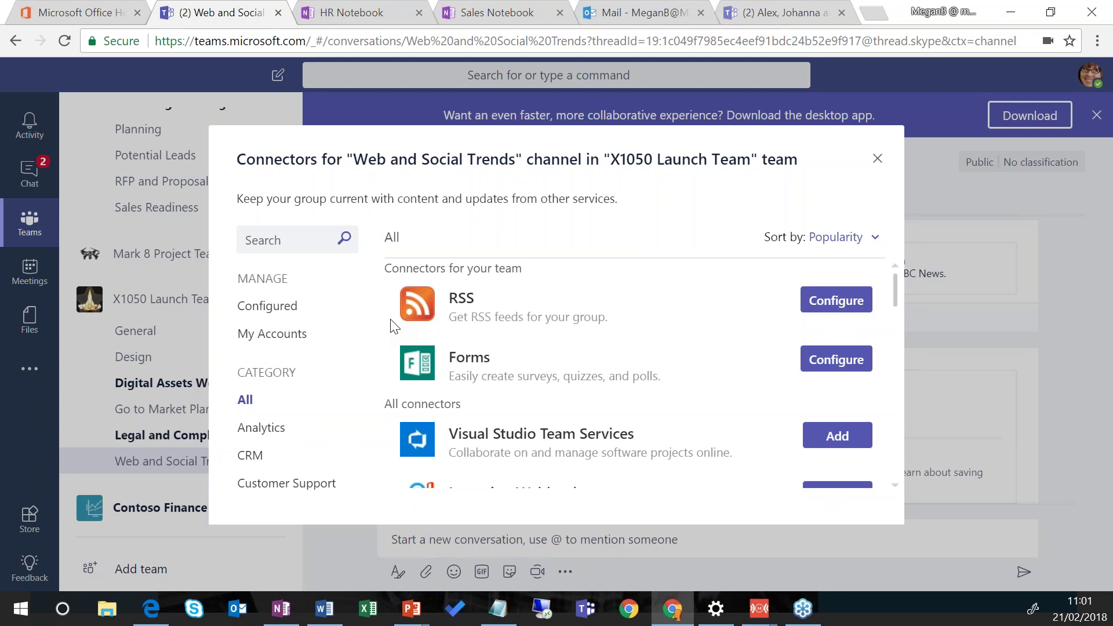
scroll(511, 329, "down", 5)
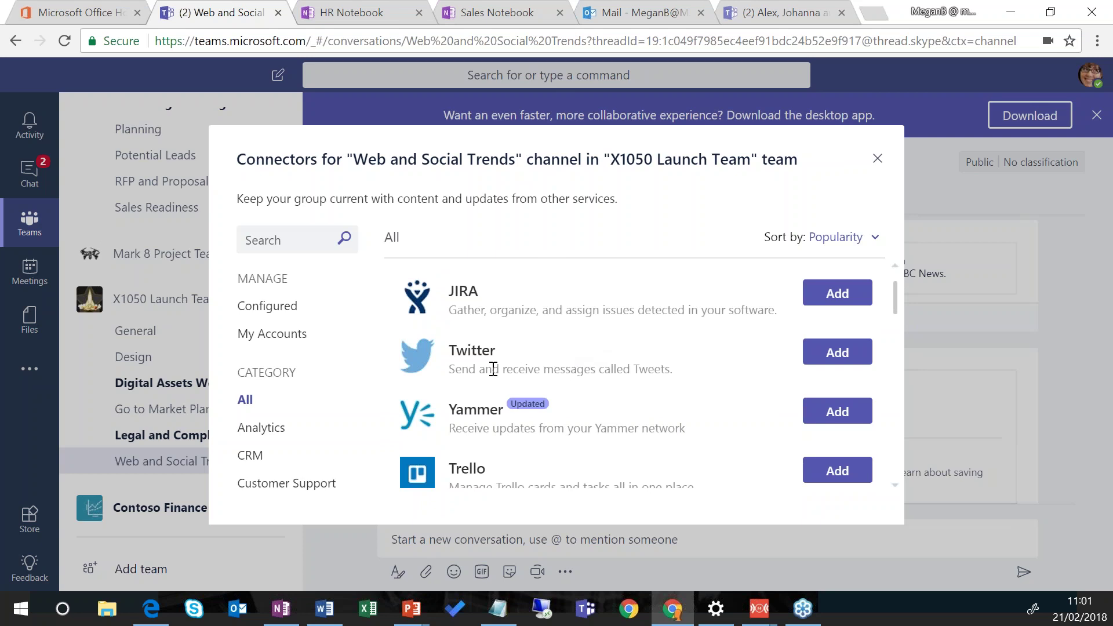
left_click(844, 355)
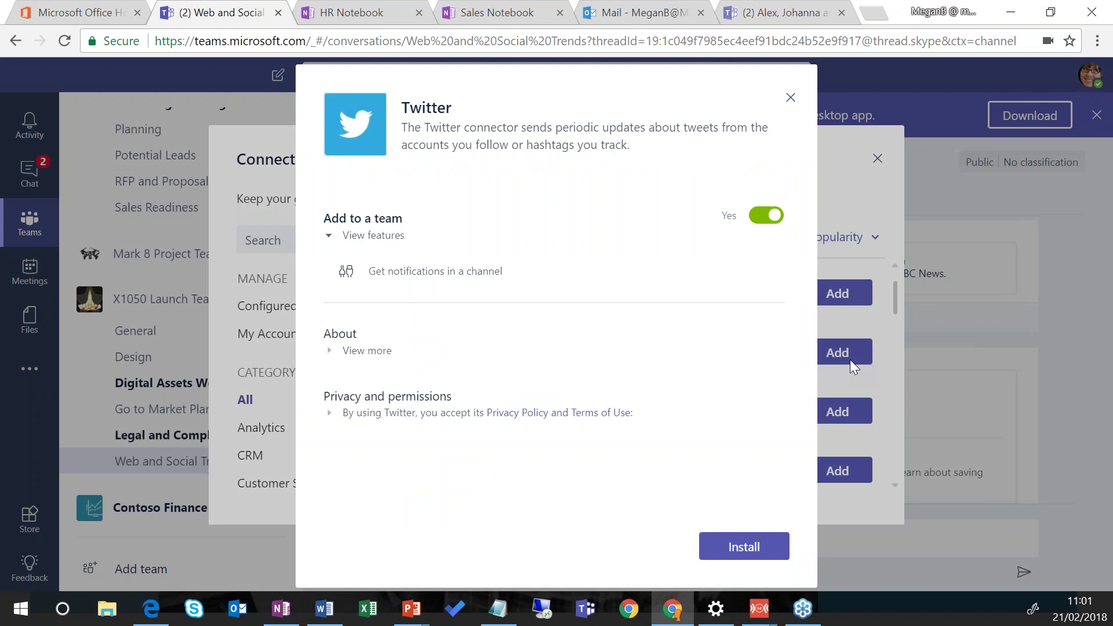
left_click(790, 98)
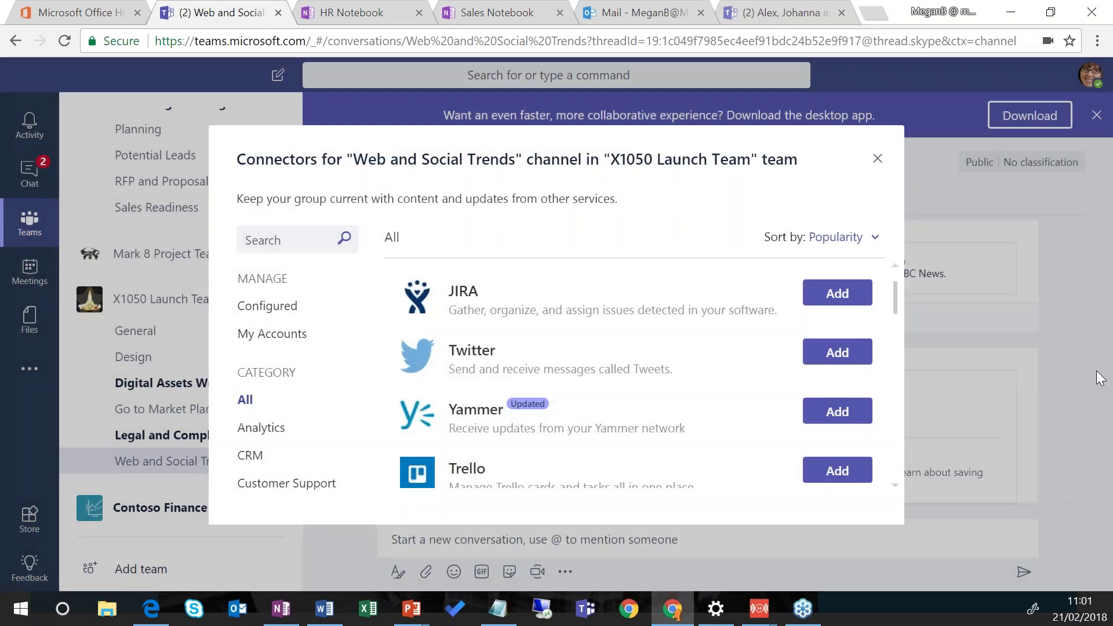
scroll(609, 371, "down", 3)
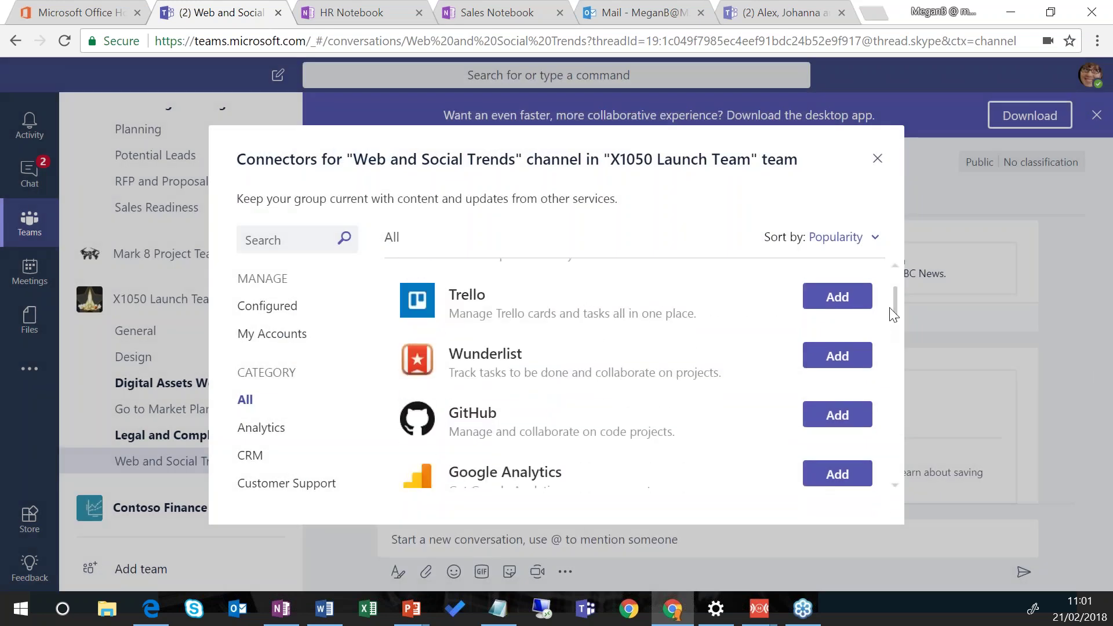
left_click_drag(896, 298, 911, 349)
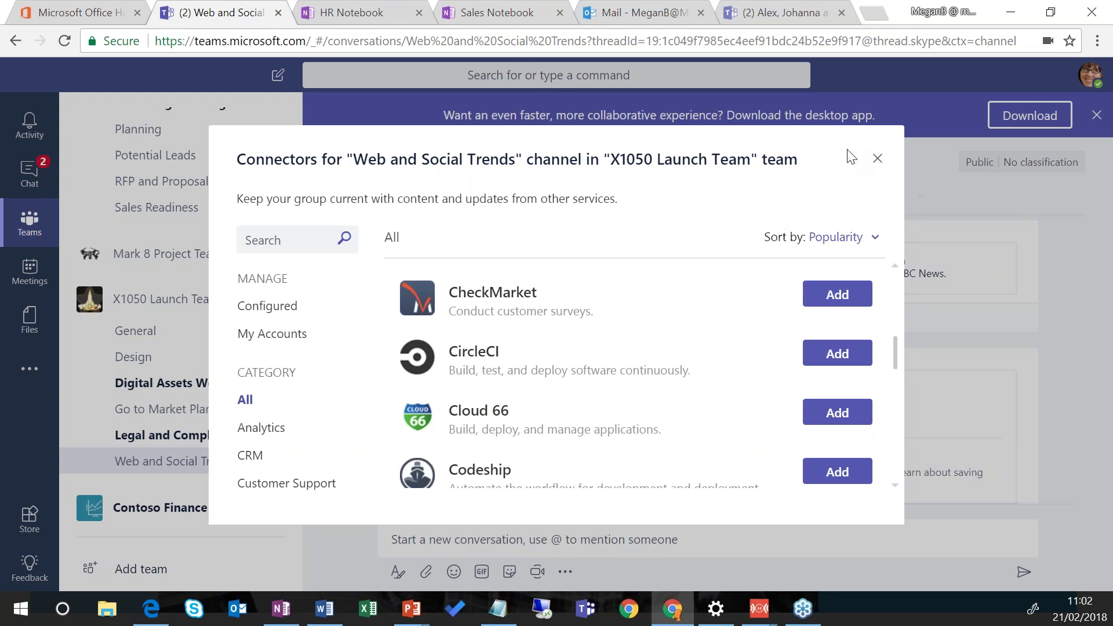
left_click(878, 158)
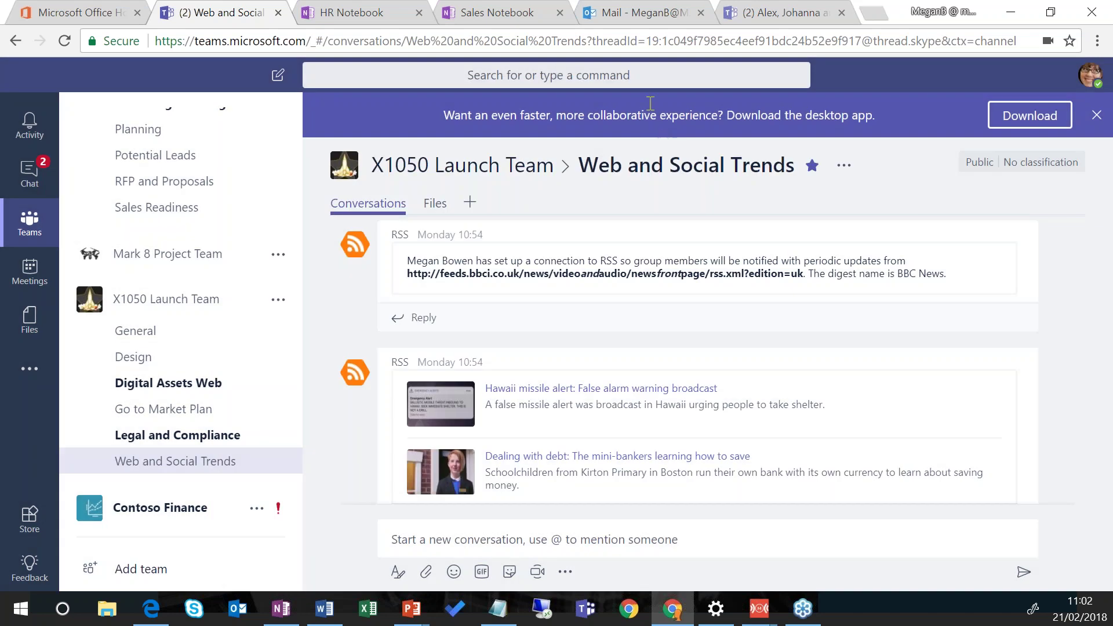
Step: Run /whatsnew and scroll the T-Bot release notes for the February and January 2018 updates
left_click(659, 76)
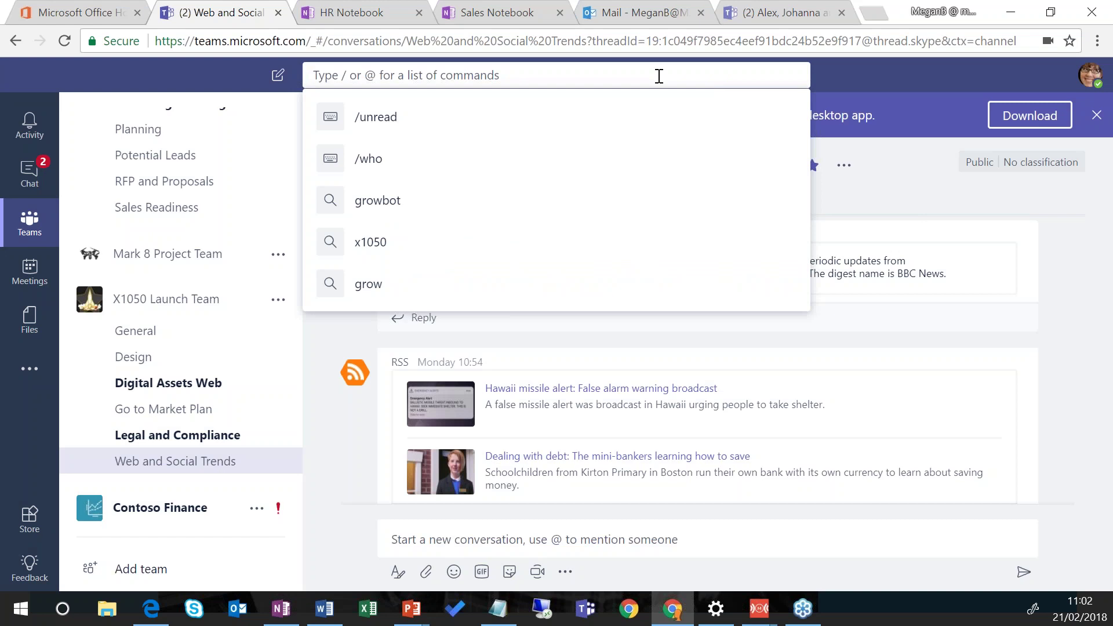
type("/")
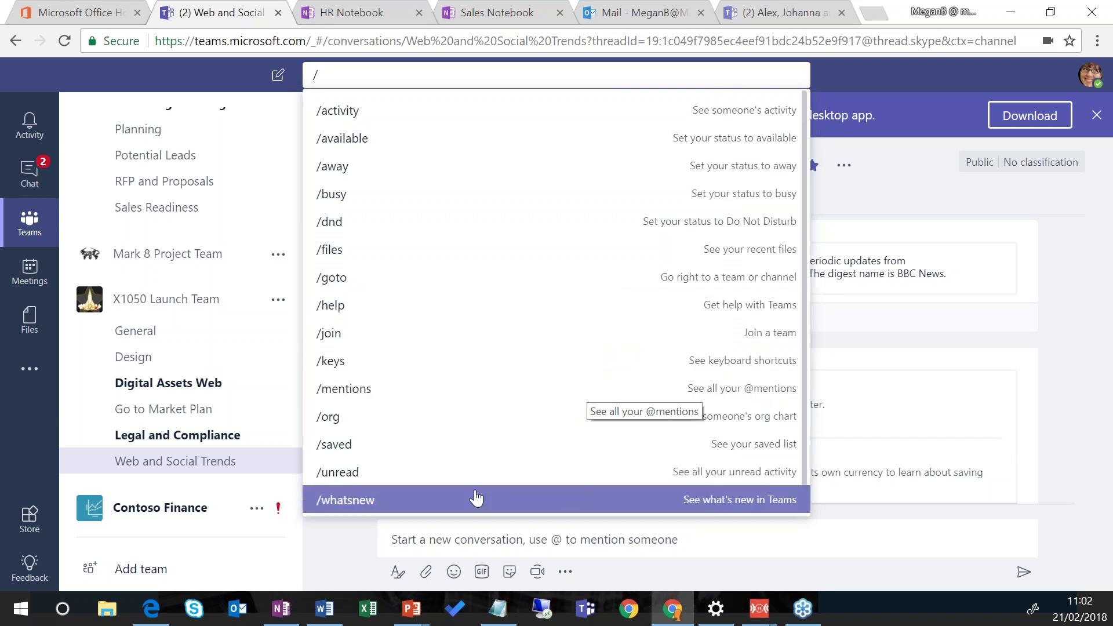
left_click(475, 497)
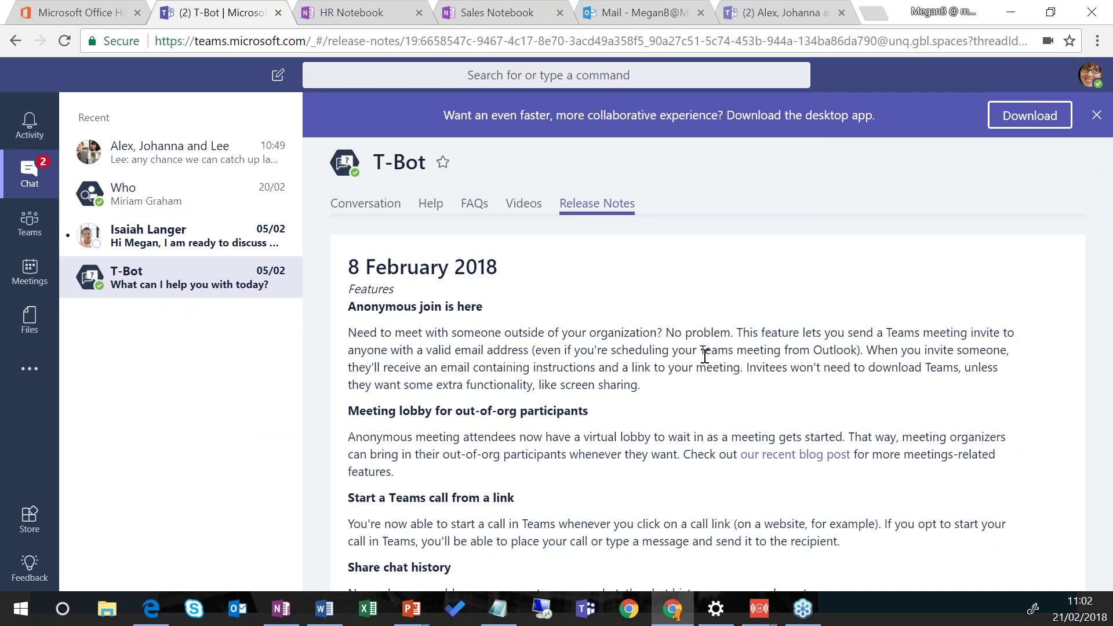
scroll(705, 357, "down", 1)
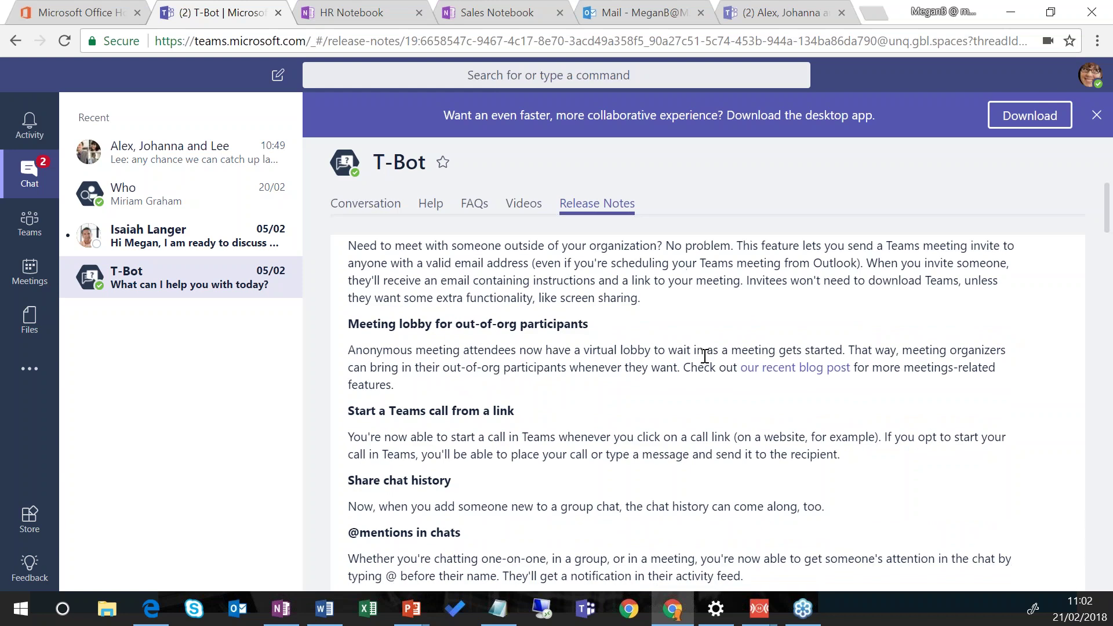
scroll(705, 359, "down", 2)
scroll(705, 359, "down", 1)
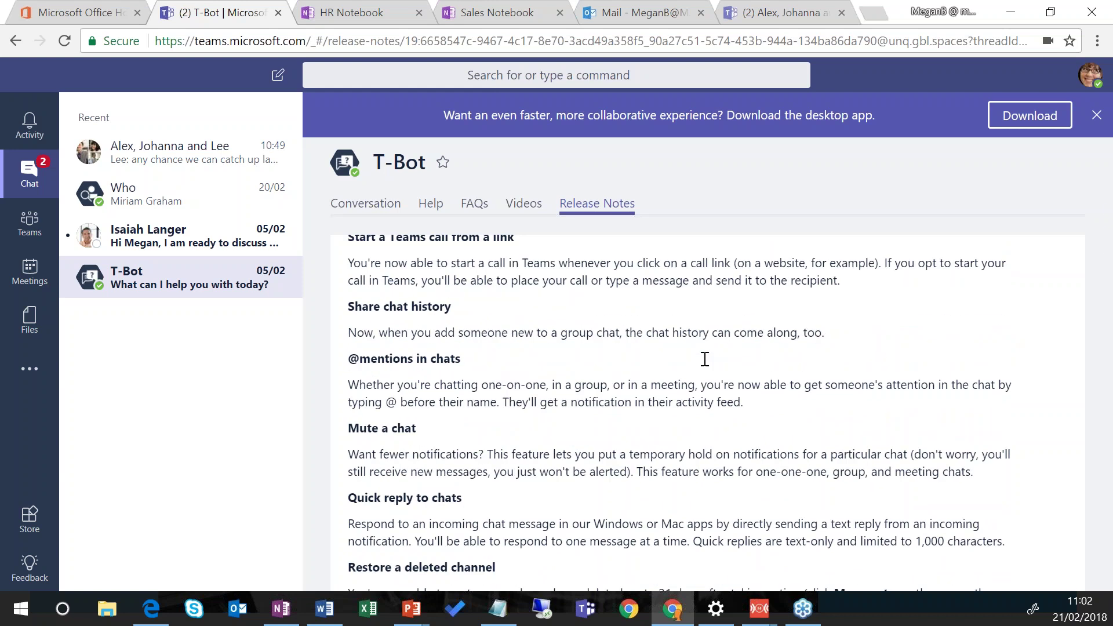
scroll(704, 359, "down", 4)
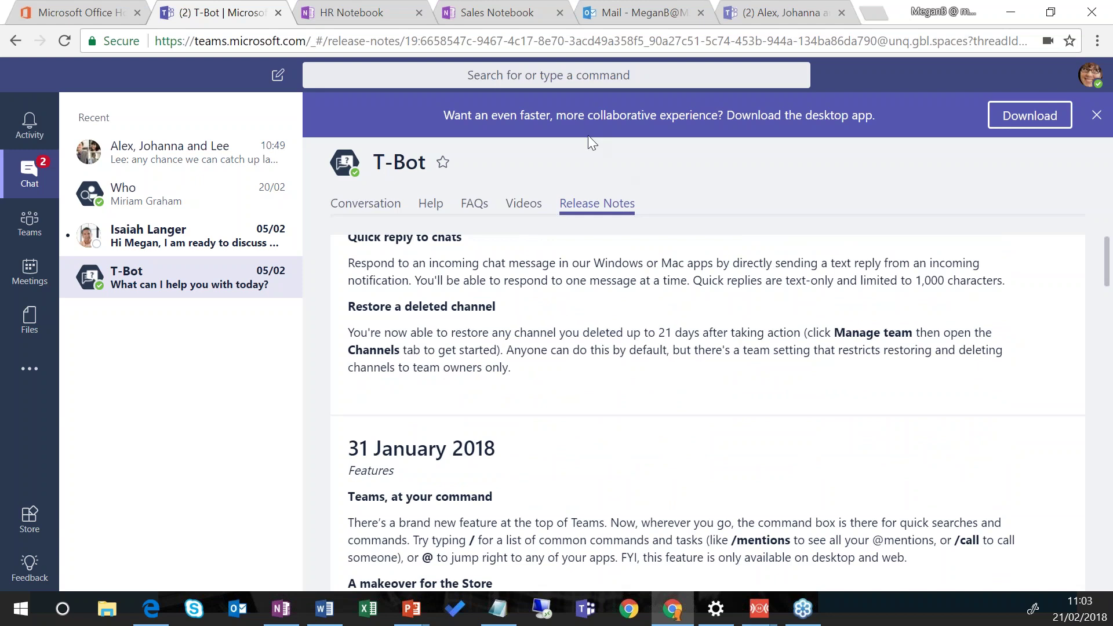
Step: Use /who with a colleague's name to get their Operations director contact card
left_click(623, 78)
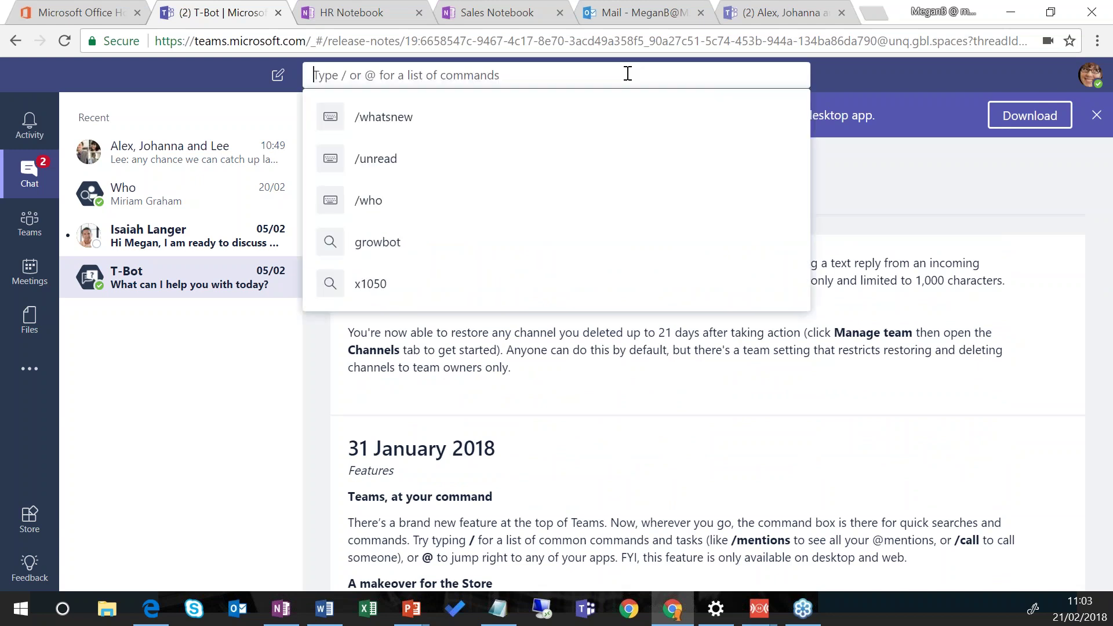
type("/who")
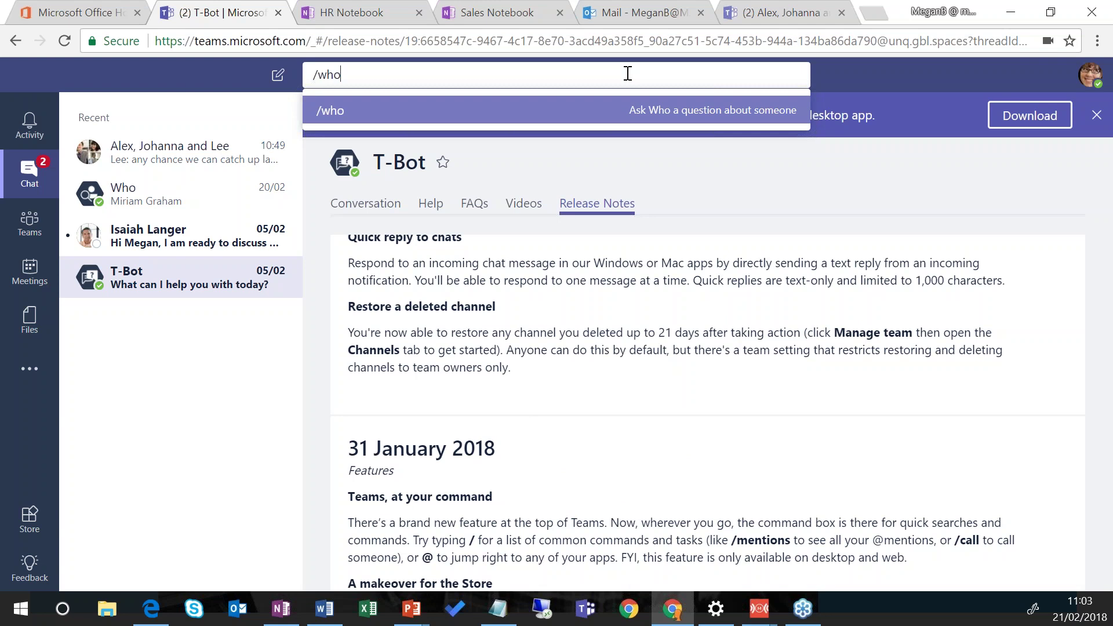
key("Return")
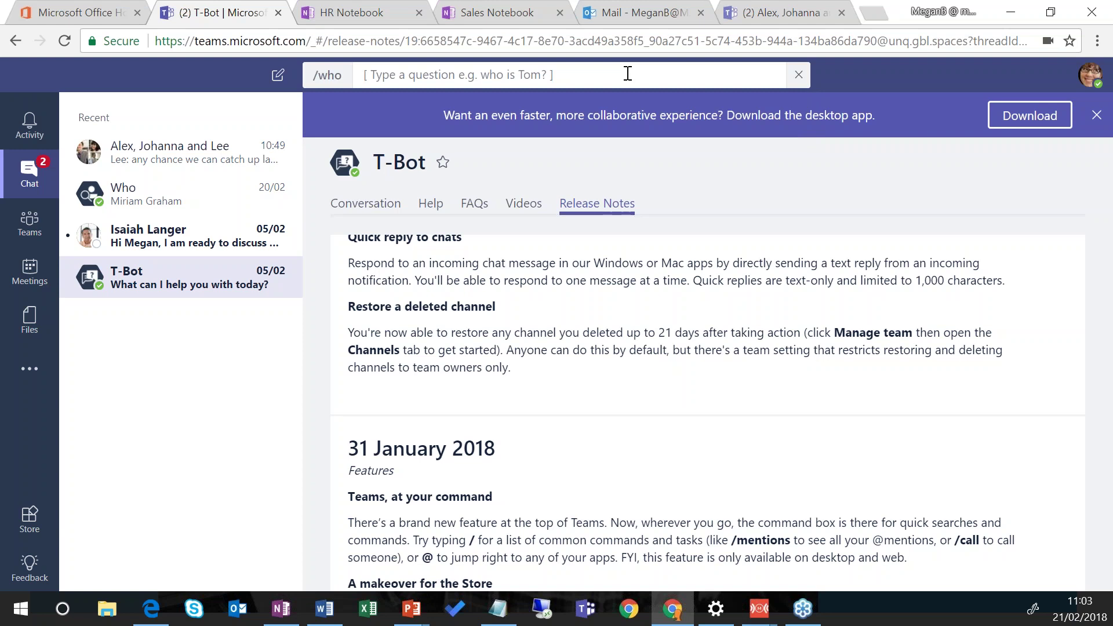
type("nestor")
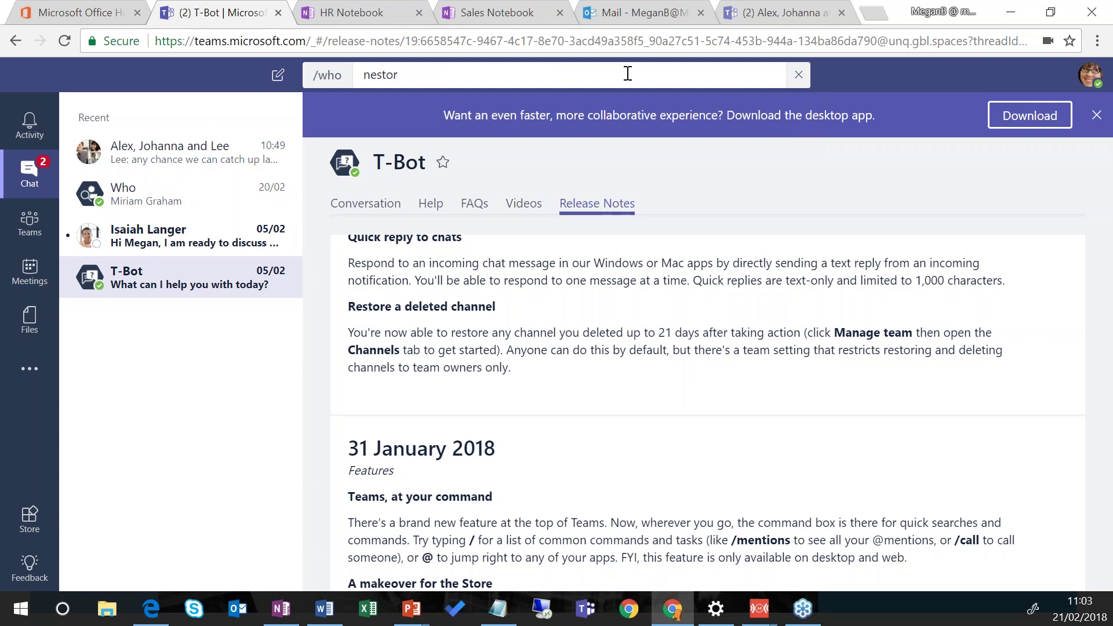
key("Return")
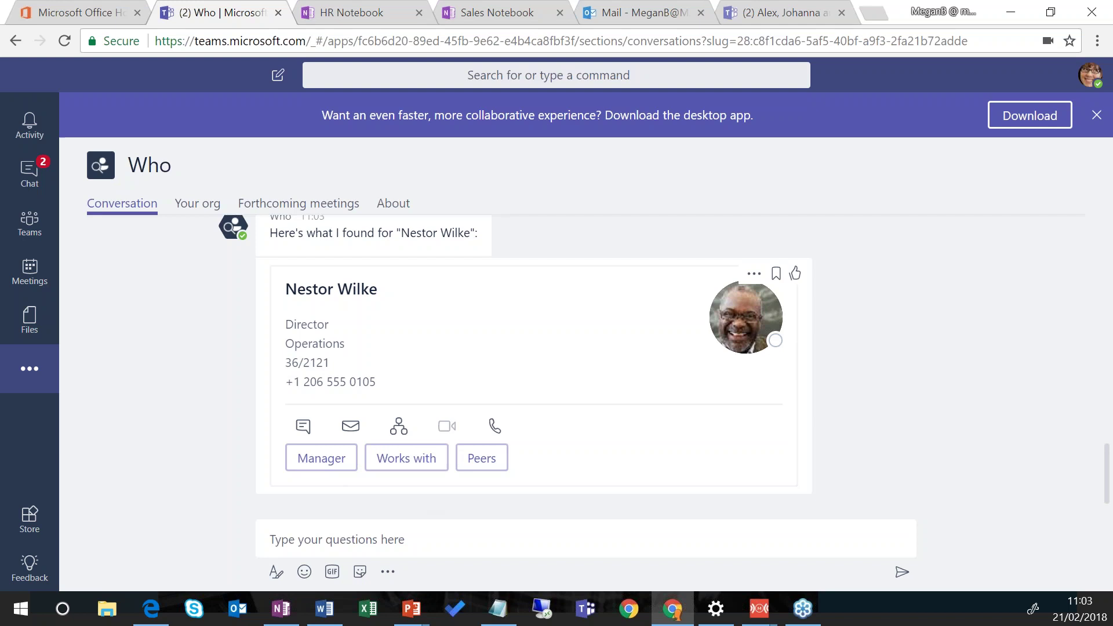
Step: Ask the Who bot to find the colleague, grant search permission, and choose the Director match
left_click(310, 465)
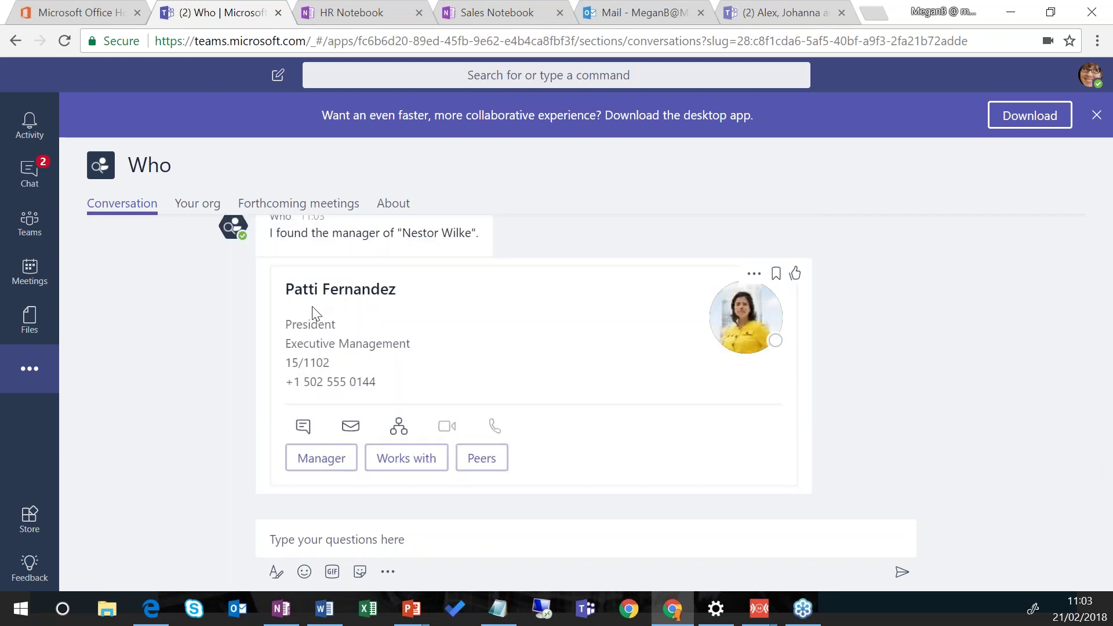
left_click(406, 459)
left_click(416, 538)
type("wh")
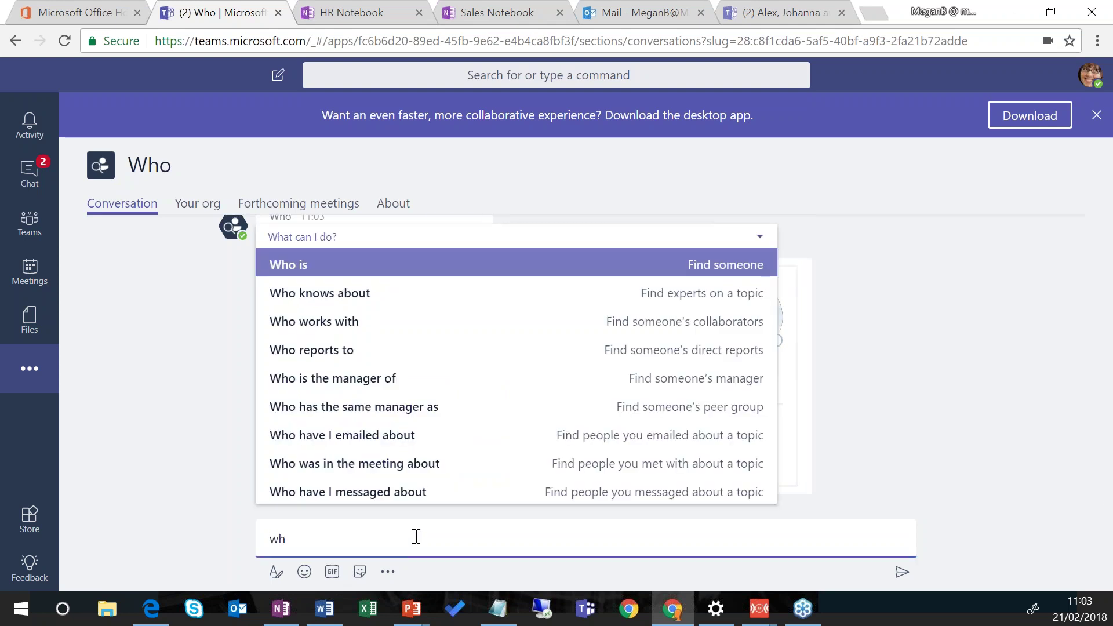
type("o is lee")
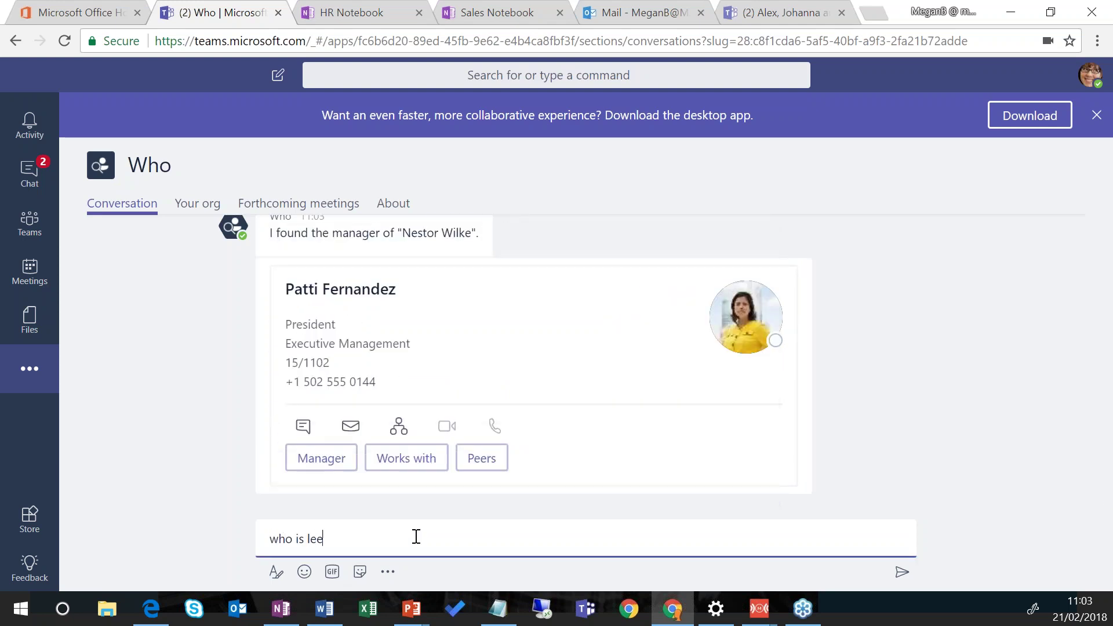
key("Return")
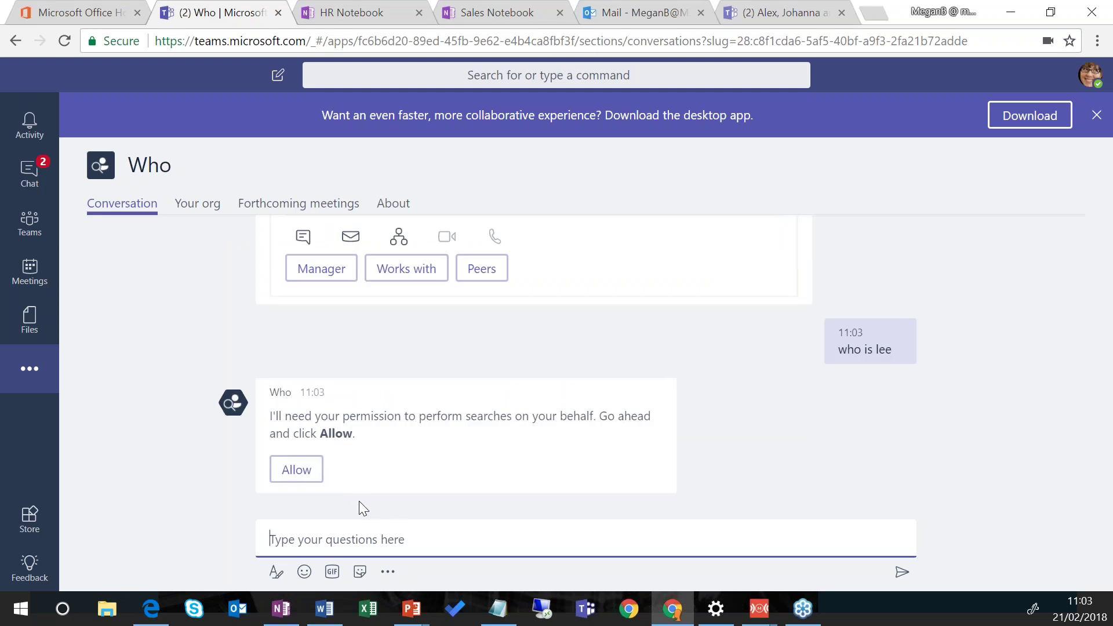
left_click(295, 469)
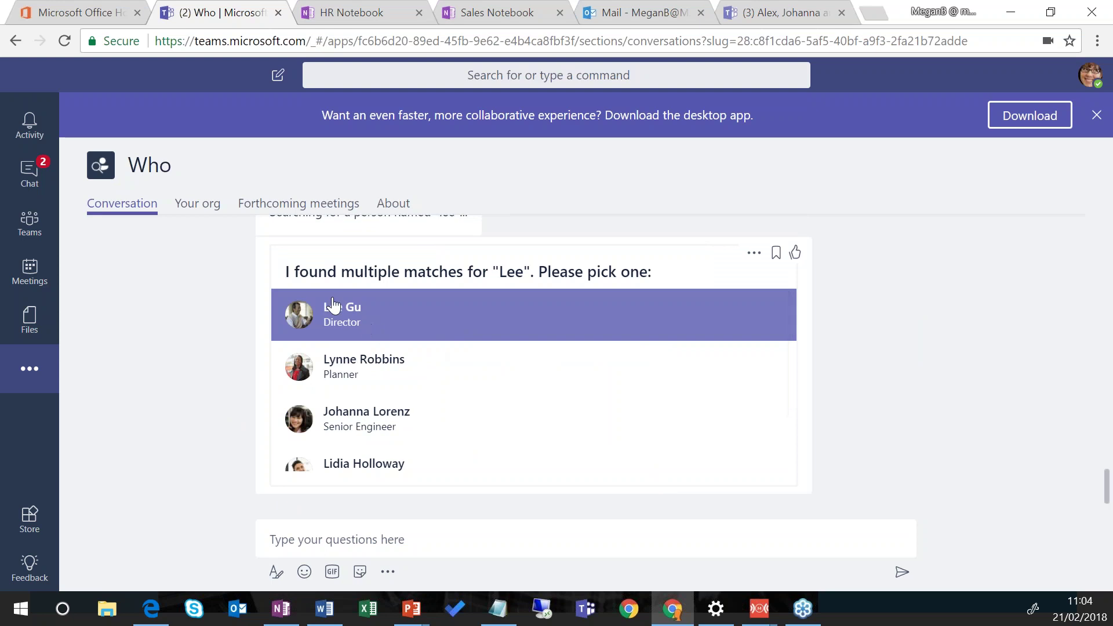
left_click(334, 311)
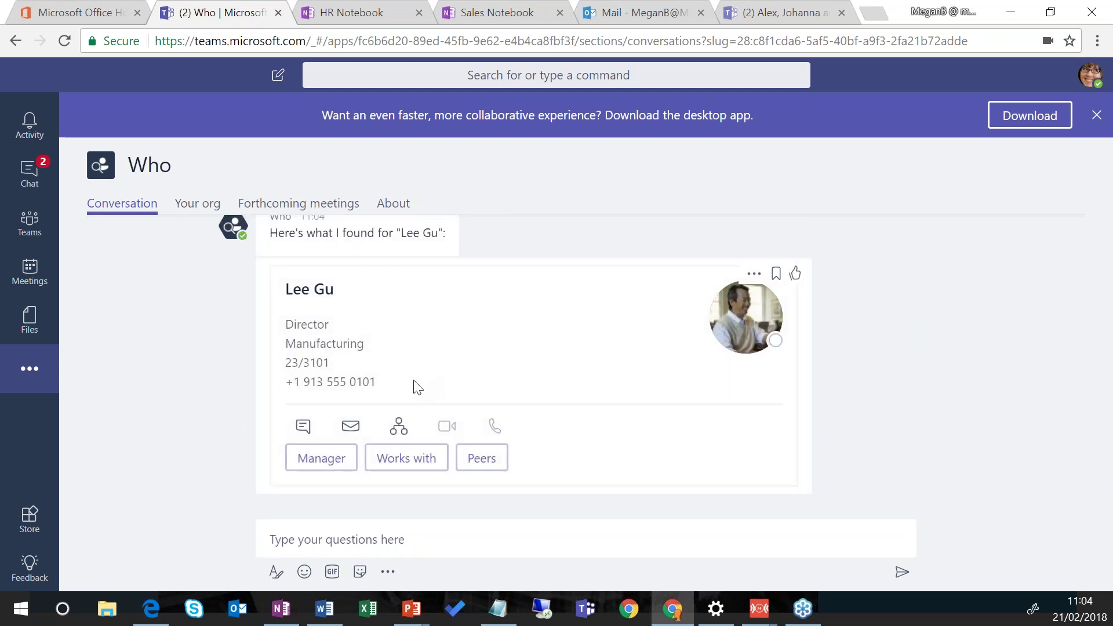
Step: Review the director's organisation chart, then his chat's Conversation, Files and Activity tabs
left_click(399, 427)
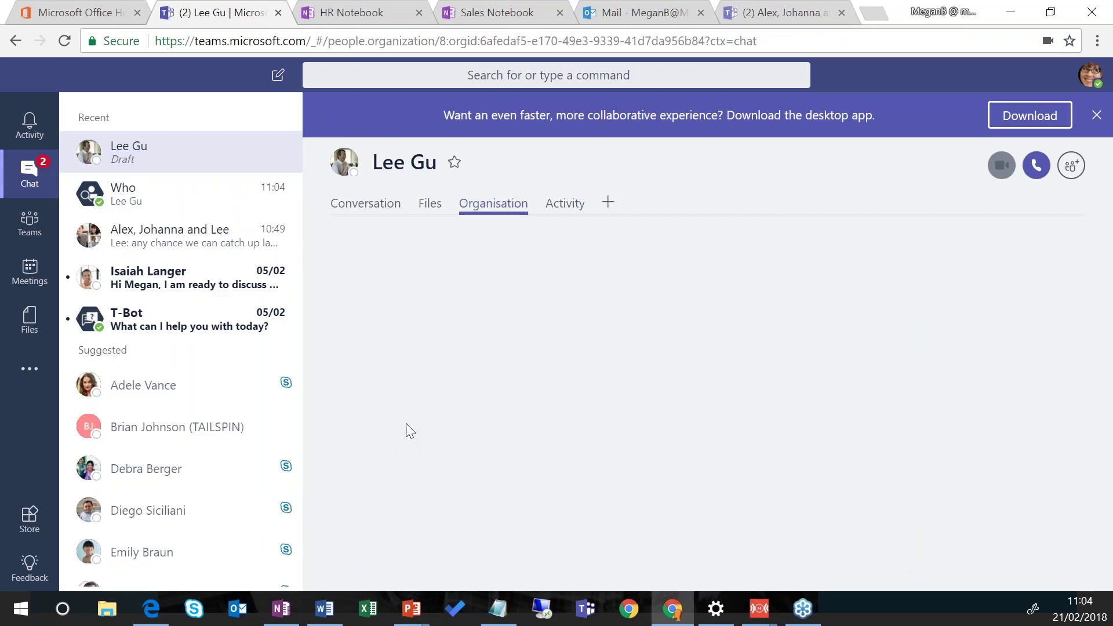
scroll(1108, 307, "down", 1)
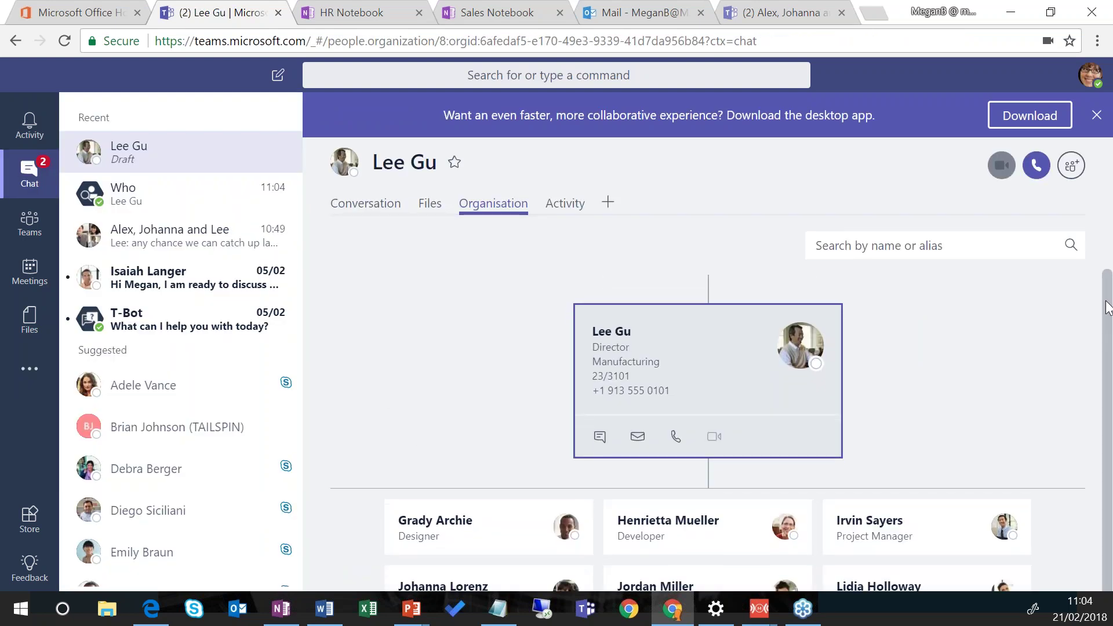
left_click_drag(1107, 307, 1110, 352)
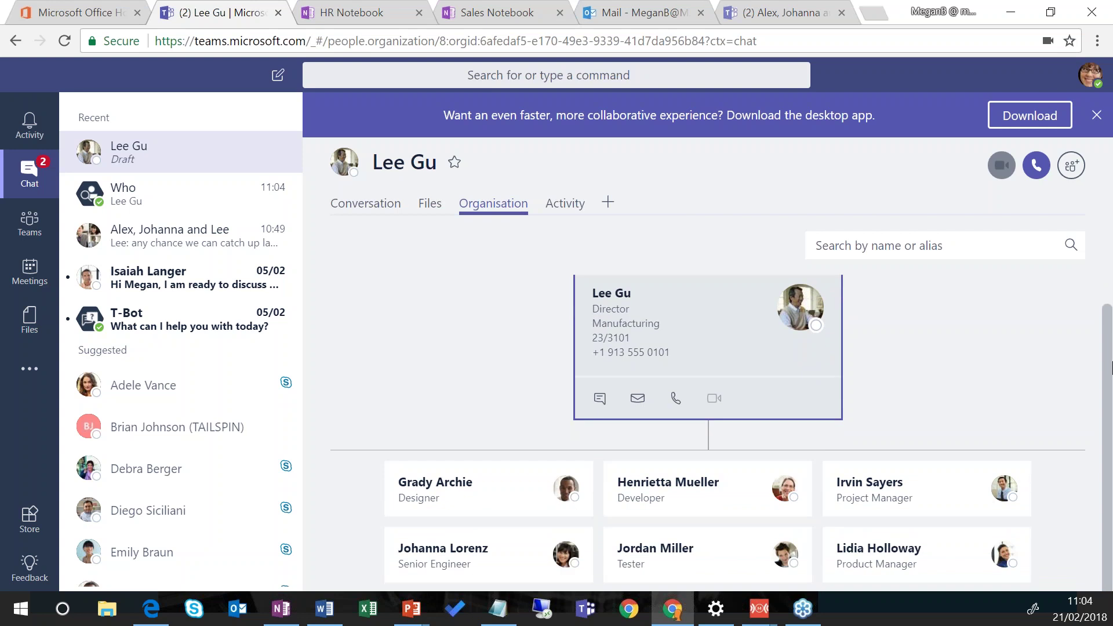
left_click_drag(1111, 352, 1108, 240)
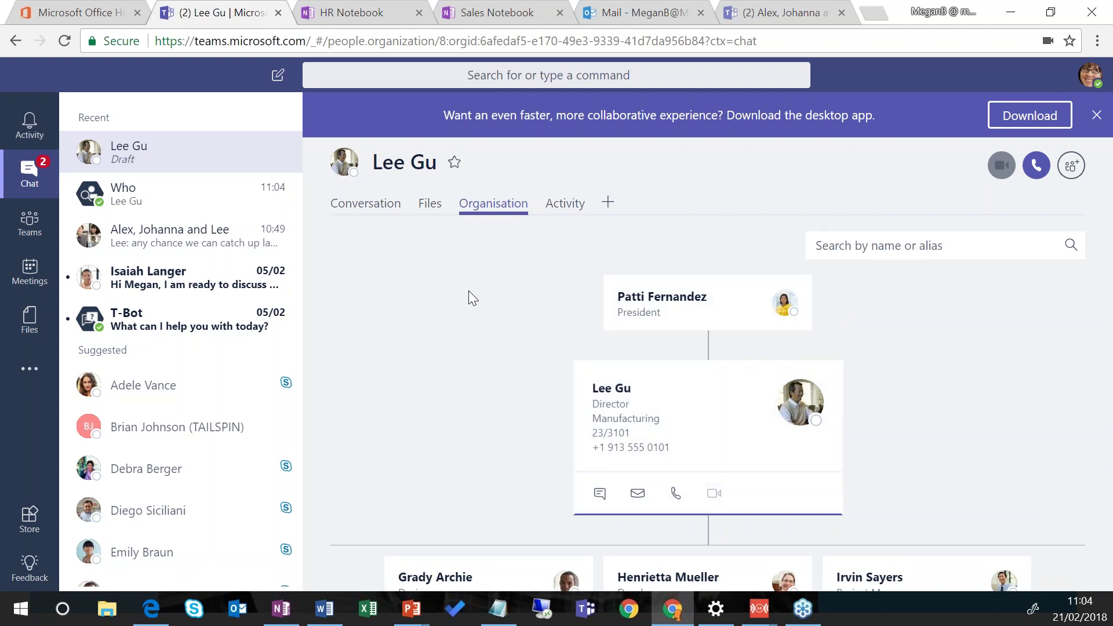
left_click(374, 206)
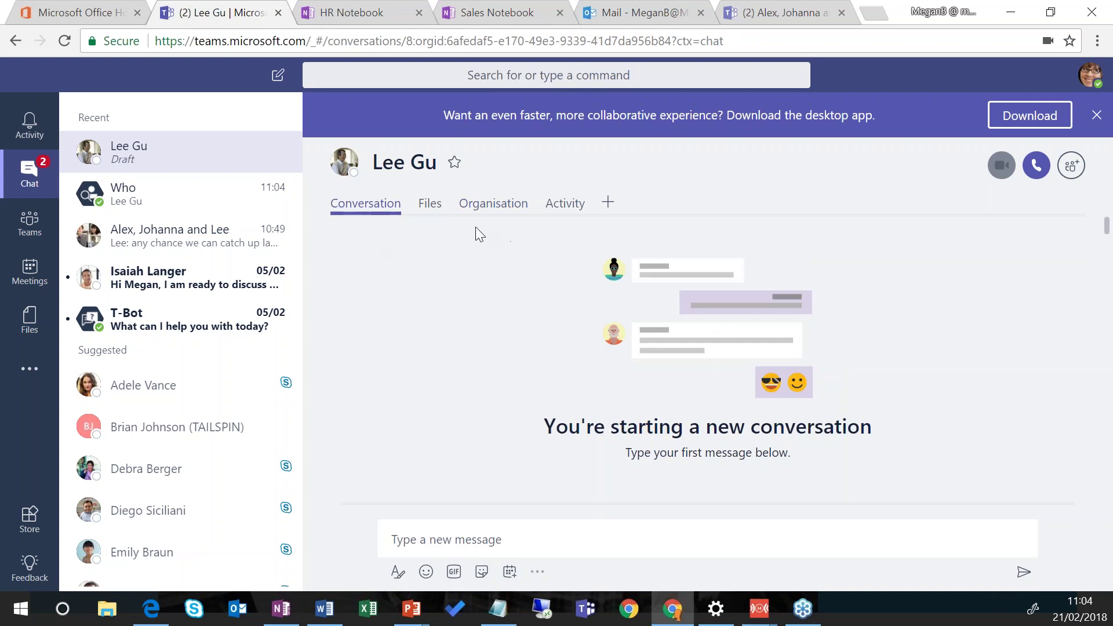
left_click(427, 210)
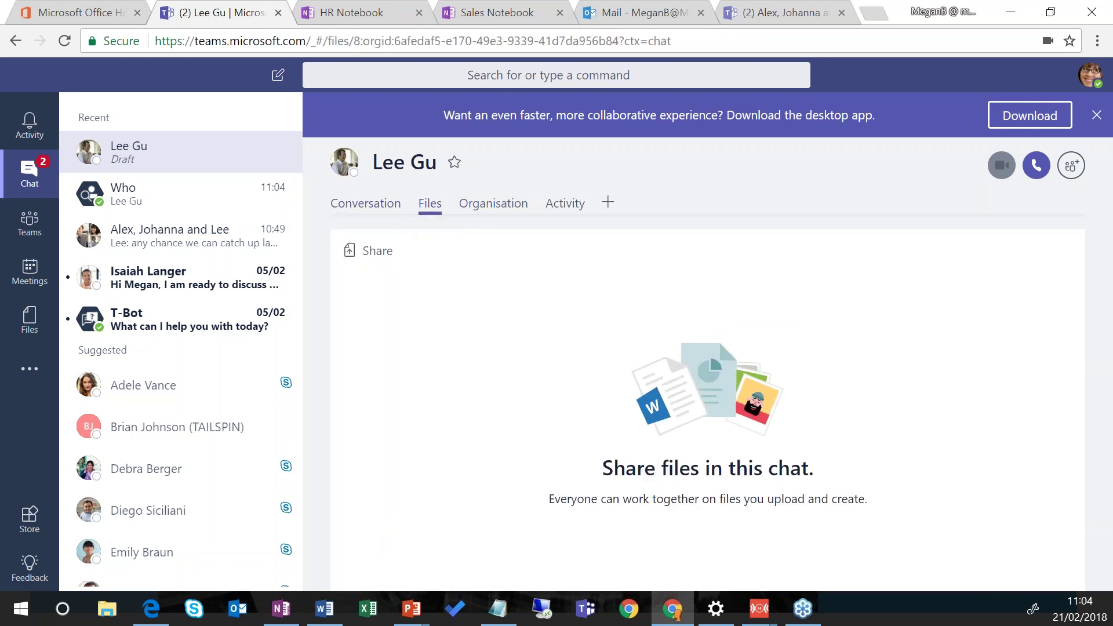
left_click(548, 210)
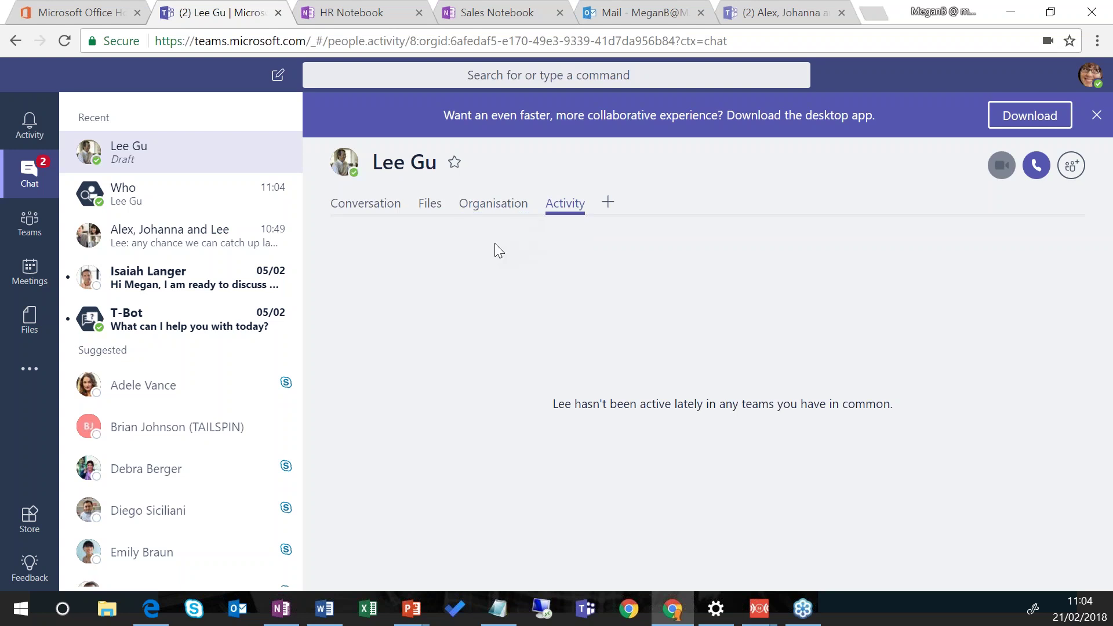
mouse_move(354, 176)
Step: Send the director a short greeting in the new one-to-one chat
left_click(365, 203)
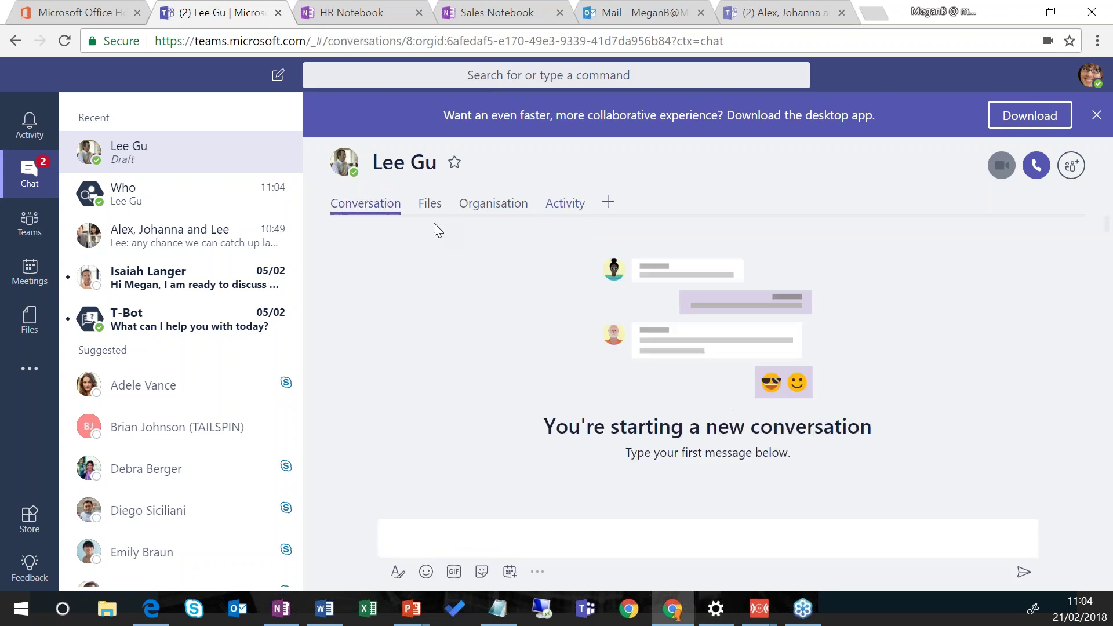
left_click(498, 549)
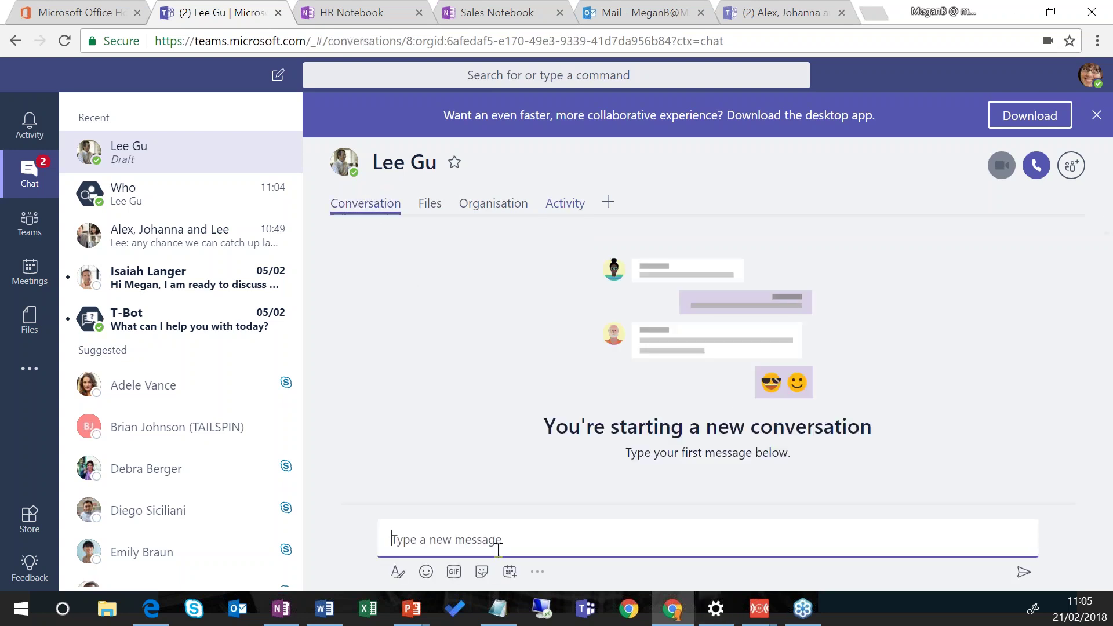
type("Hi Lee")
key("Return")
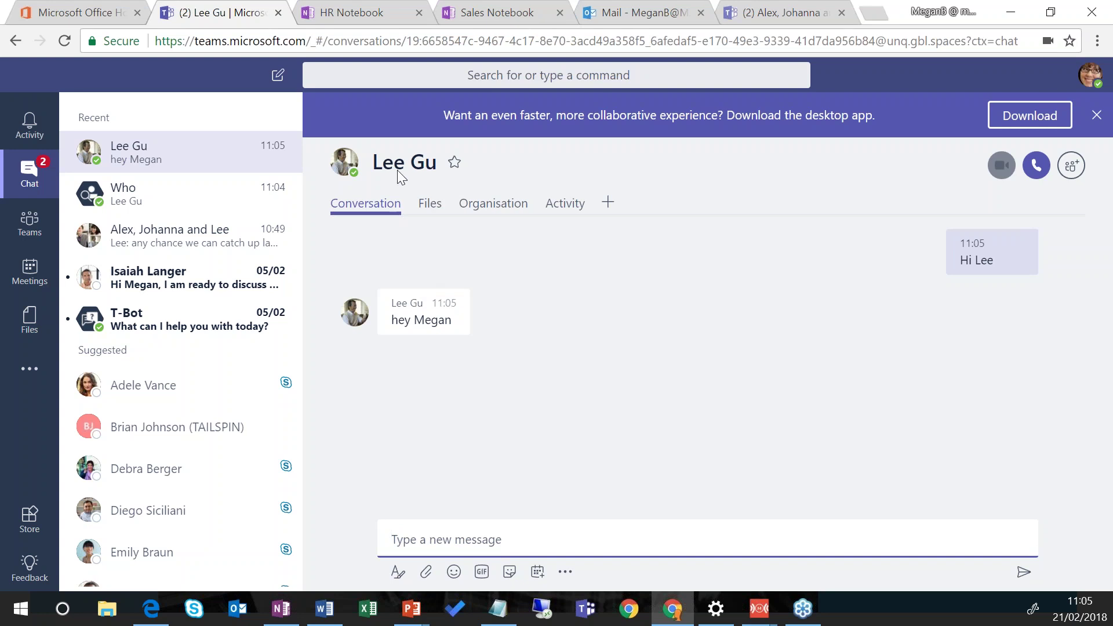
left_click(442, 76)
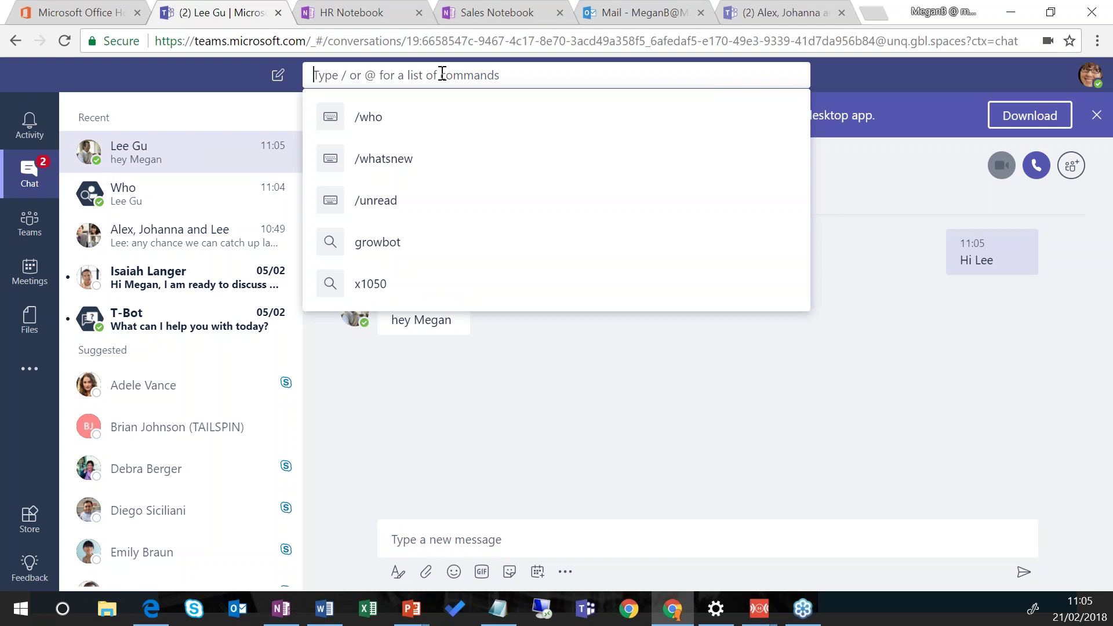
Step: Run /unread, typed and then picked from the command list, to filter Activity to unread items
type("/unre")
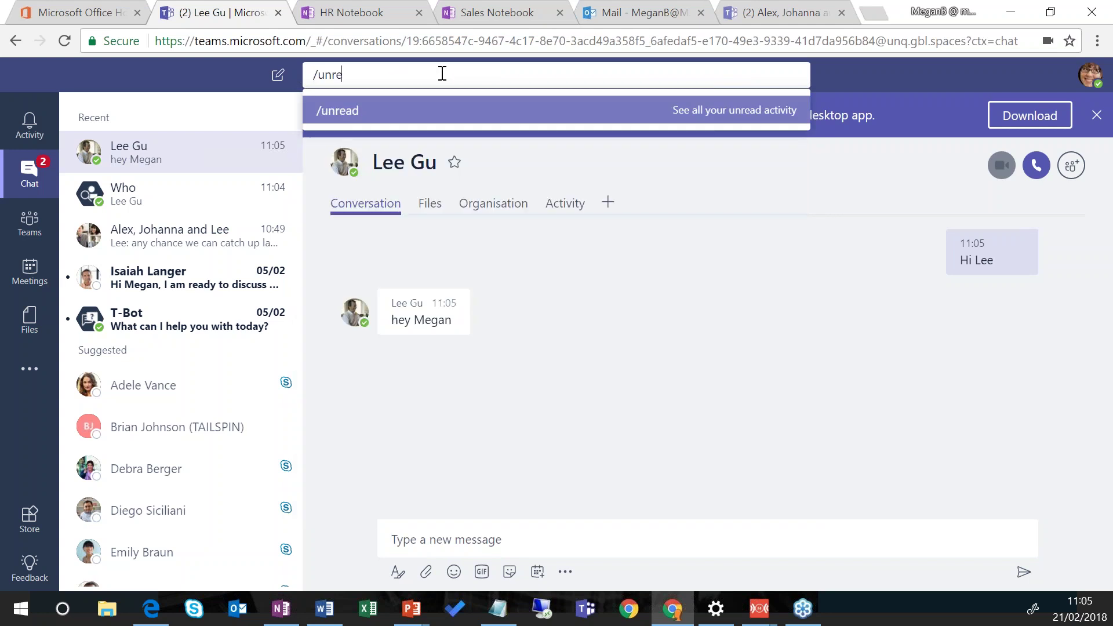
type("ad")
key("Return")
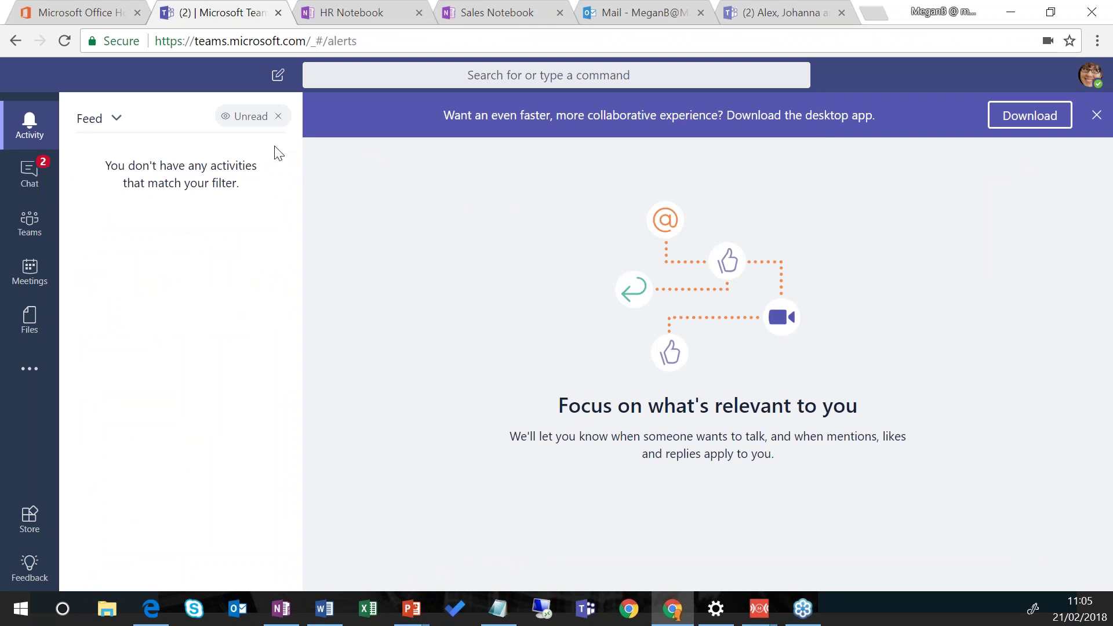
left_click(353, 74)
type("/")
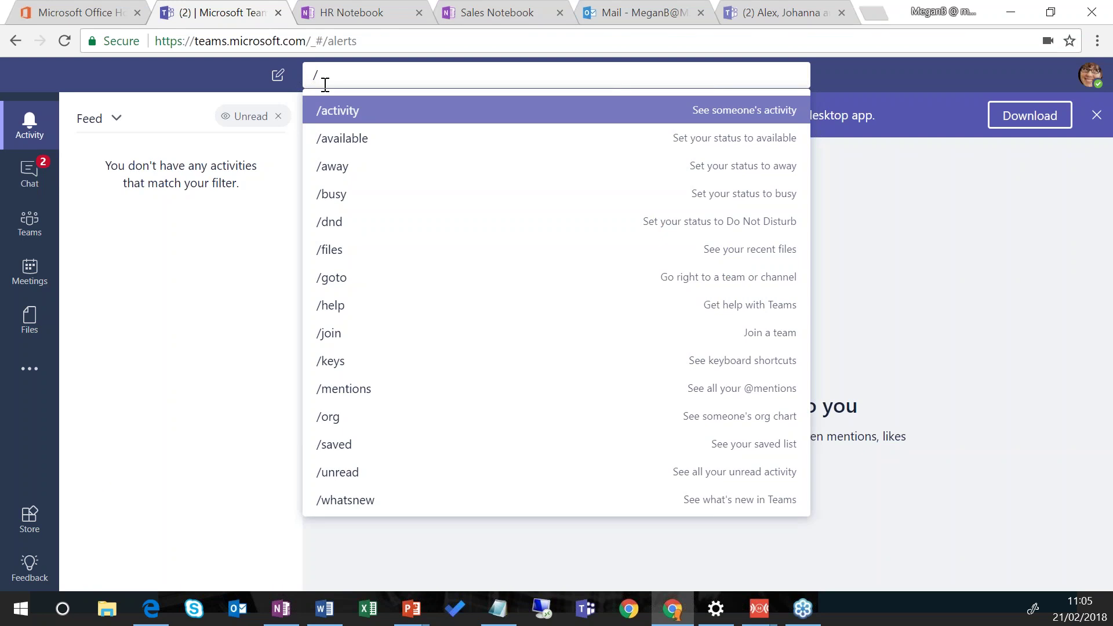
left_click(447, 475)
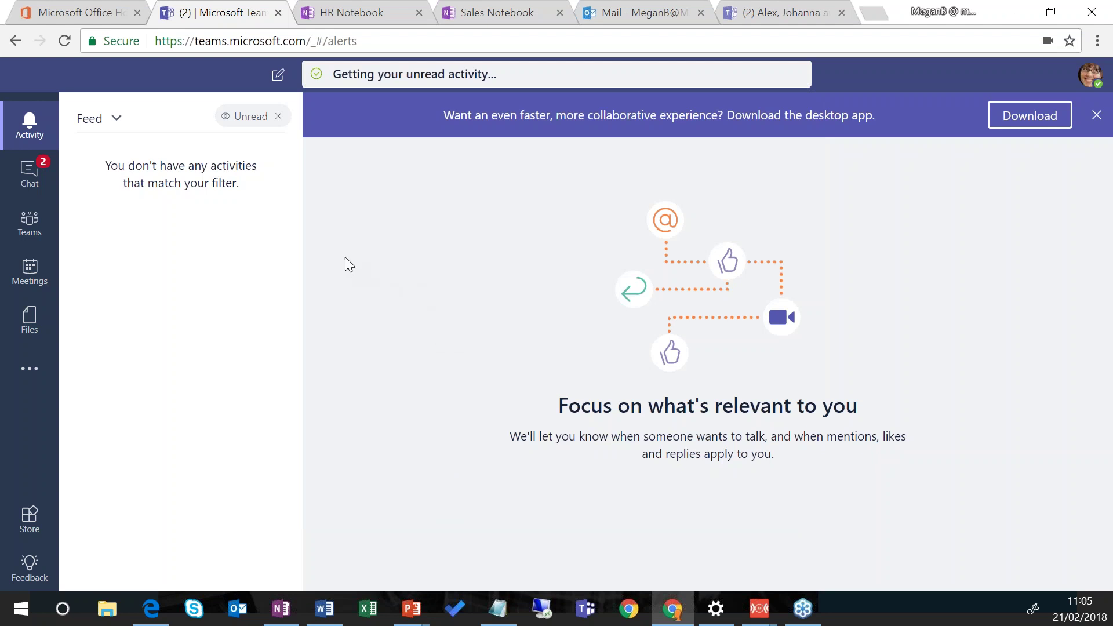